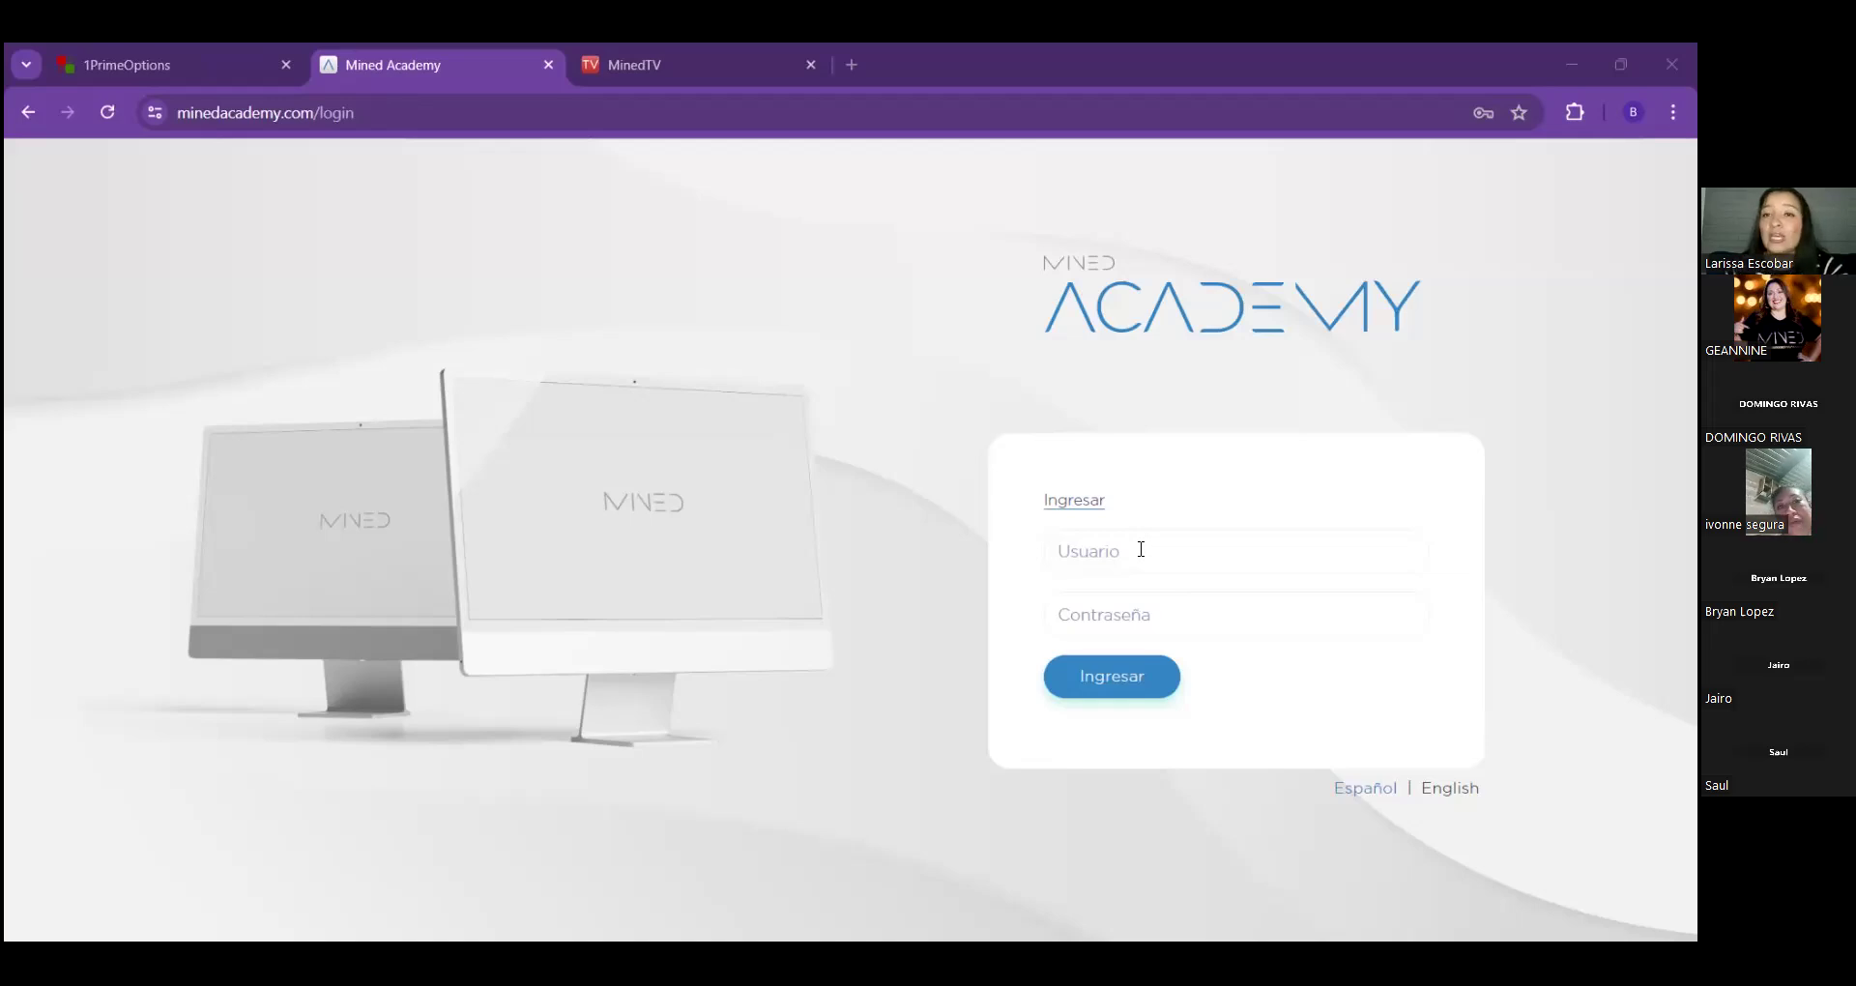
Log in to Mined Academy with the saved username and account password.
left_click(1141, 549)
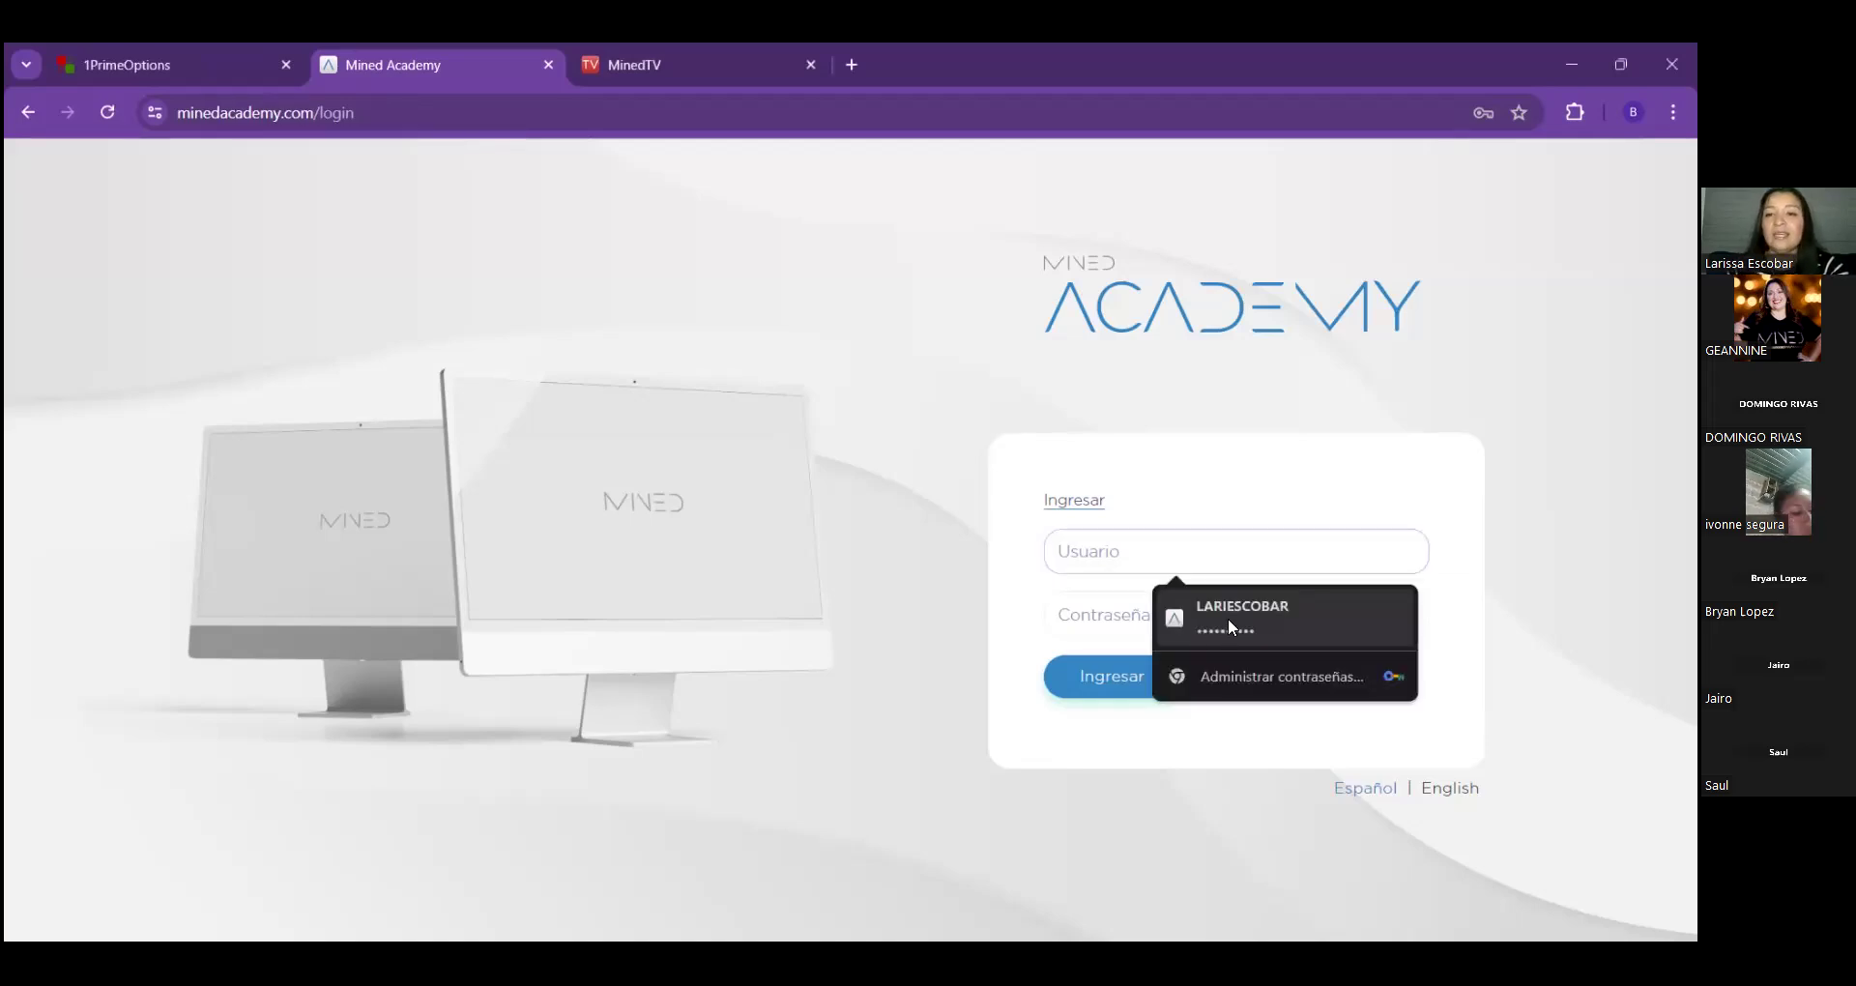
left_click(1217, 621)
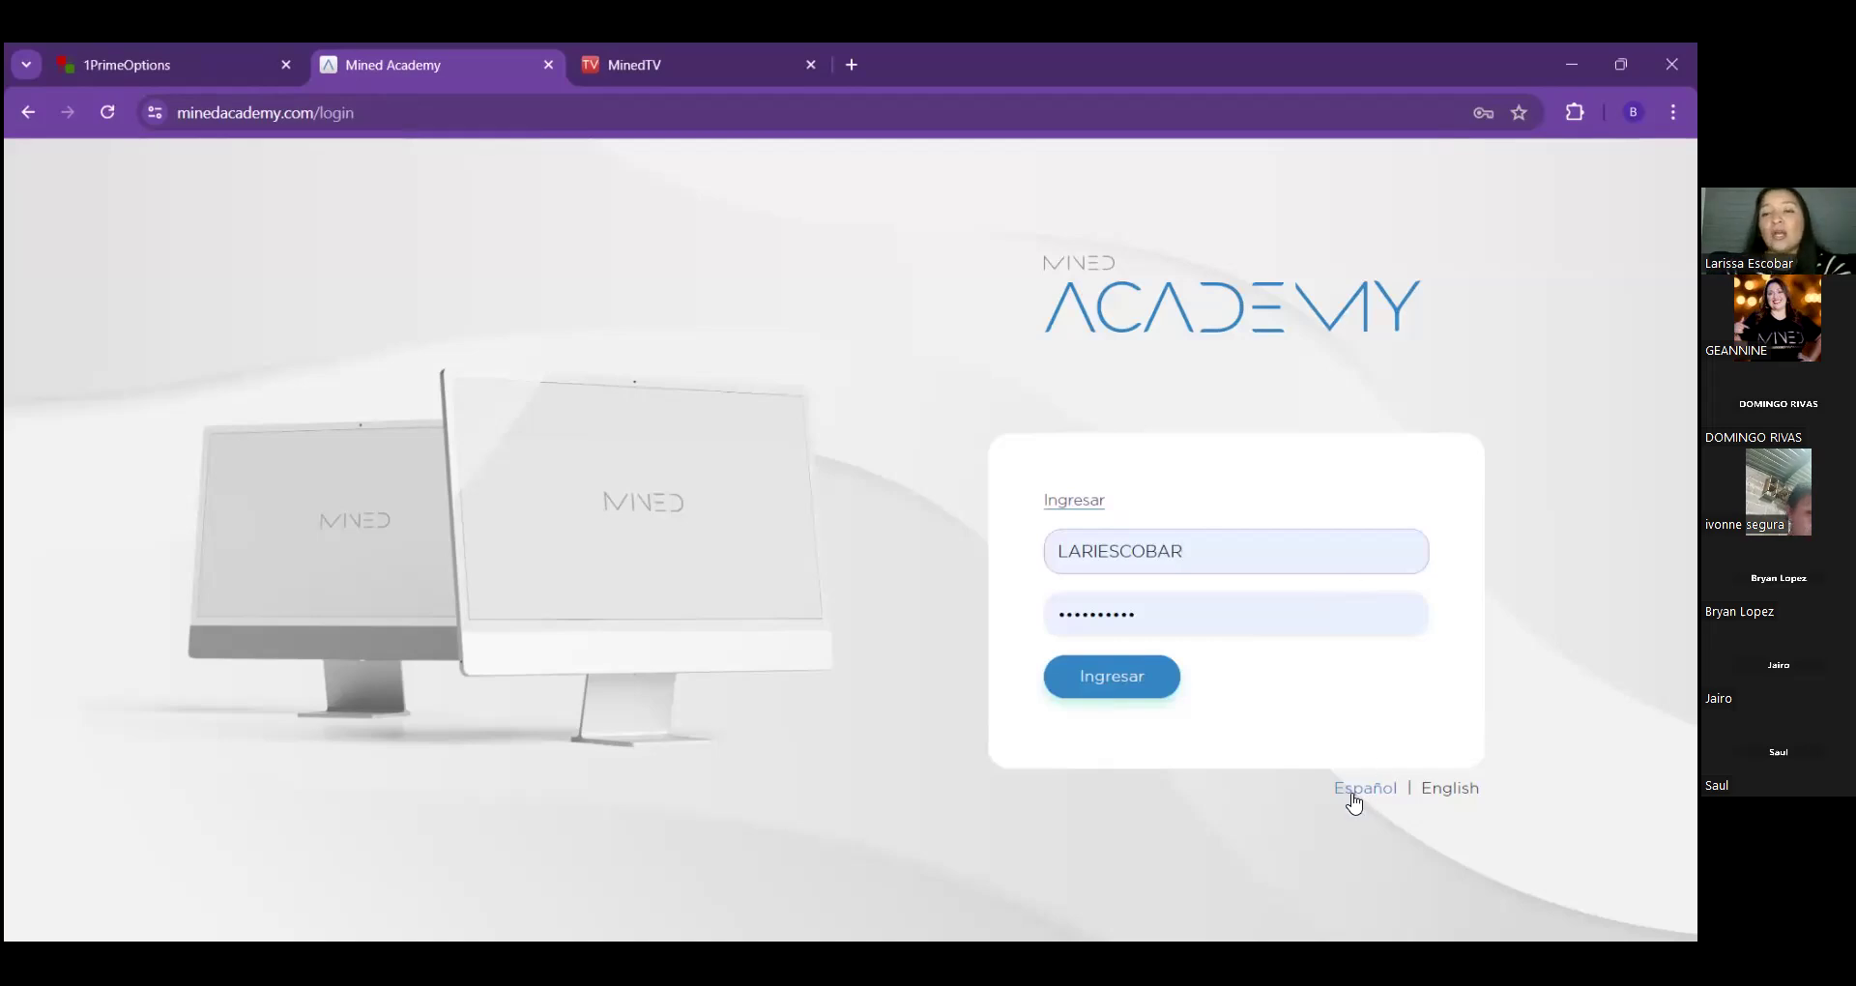
left_click(1121, 688)
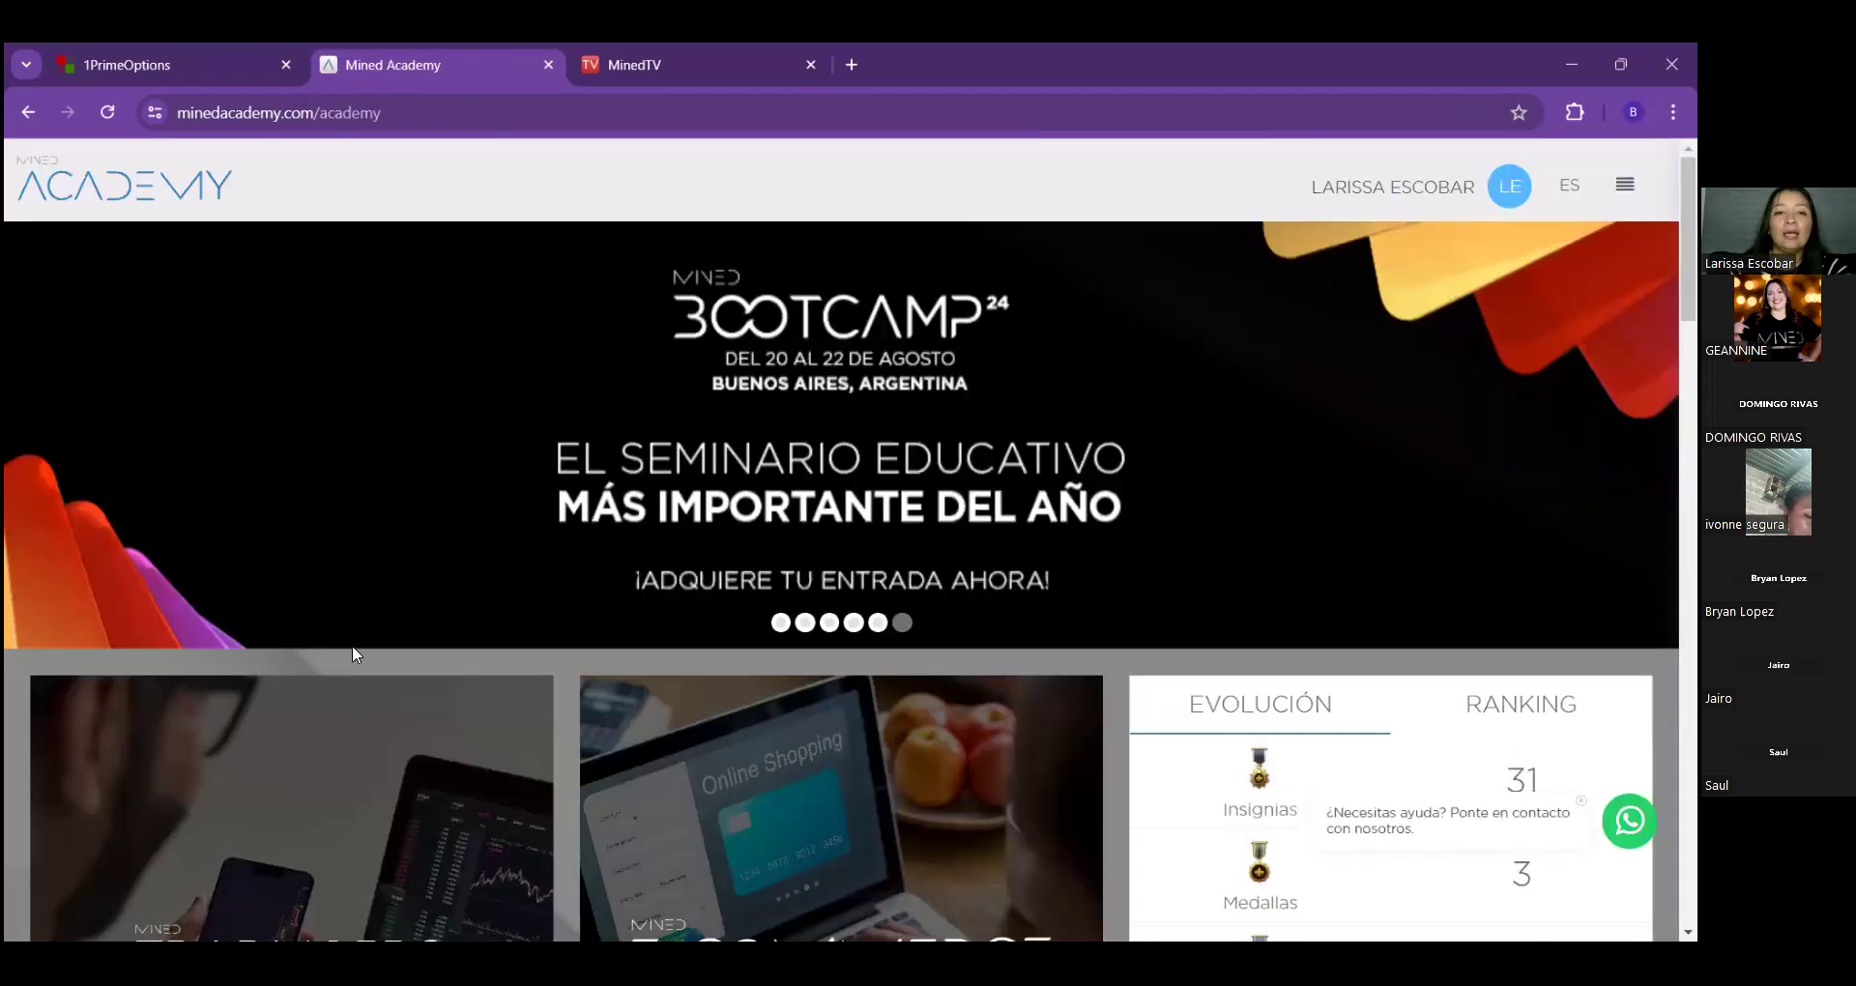
Open the TradingPro academy in Spanish and look over its course categories.
scroll(367, 632, "down", 5)
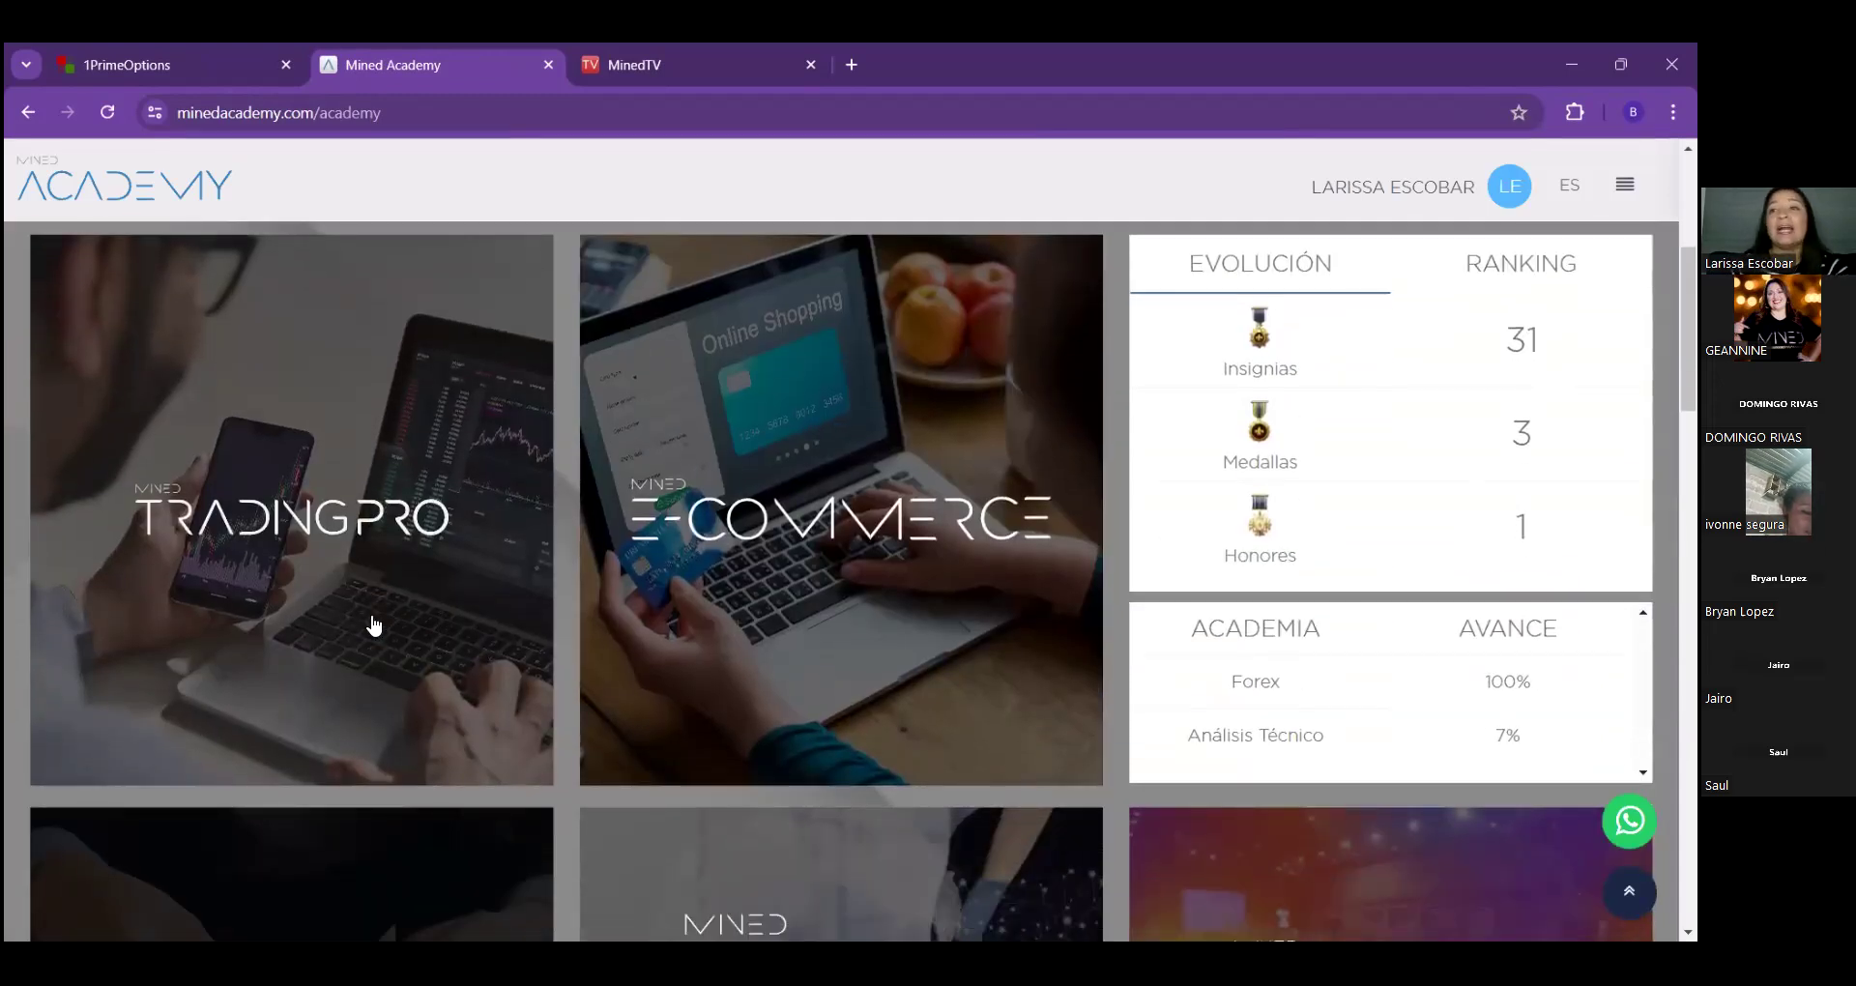
left_click(322, 589)
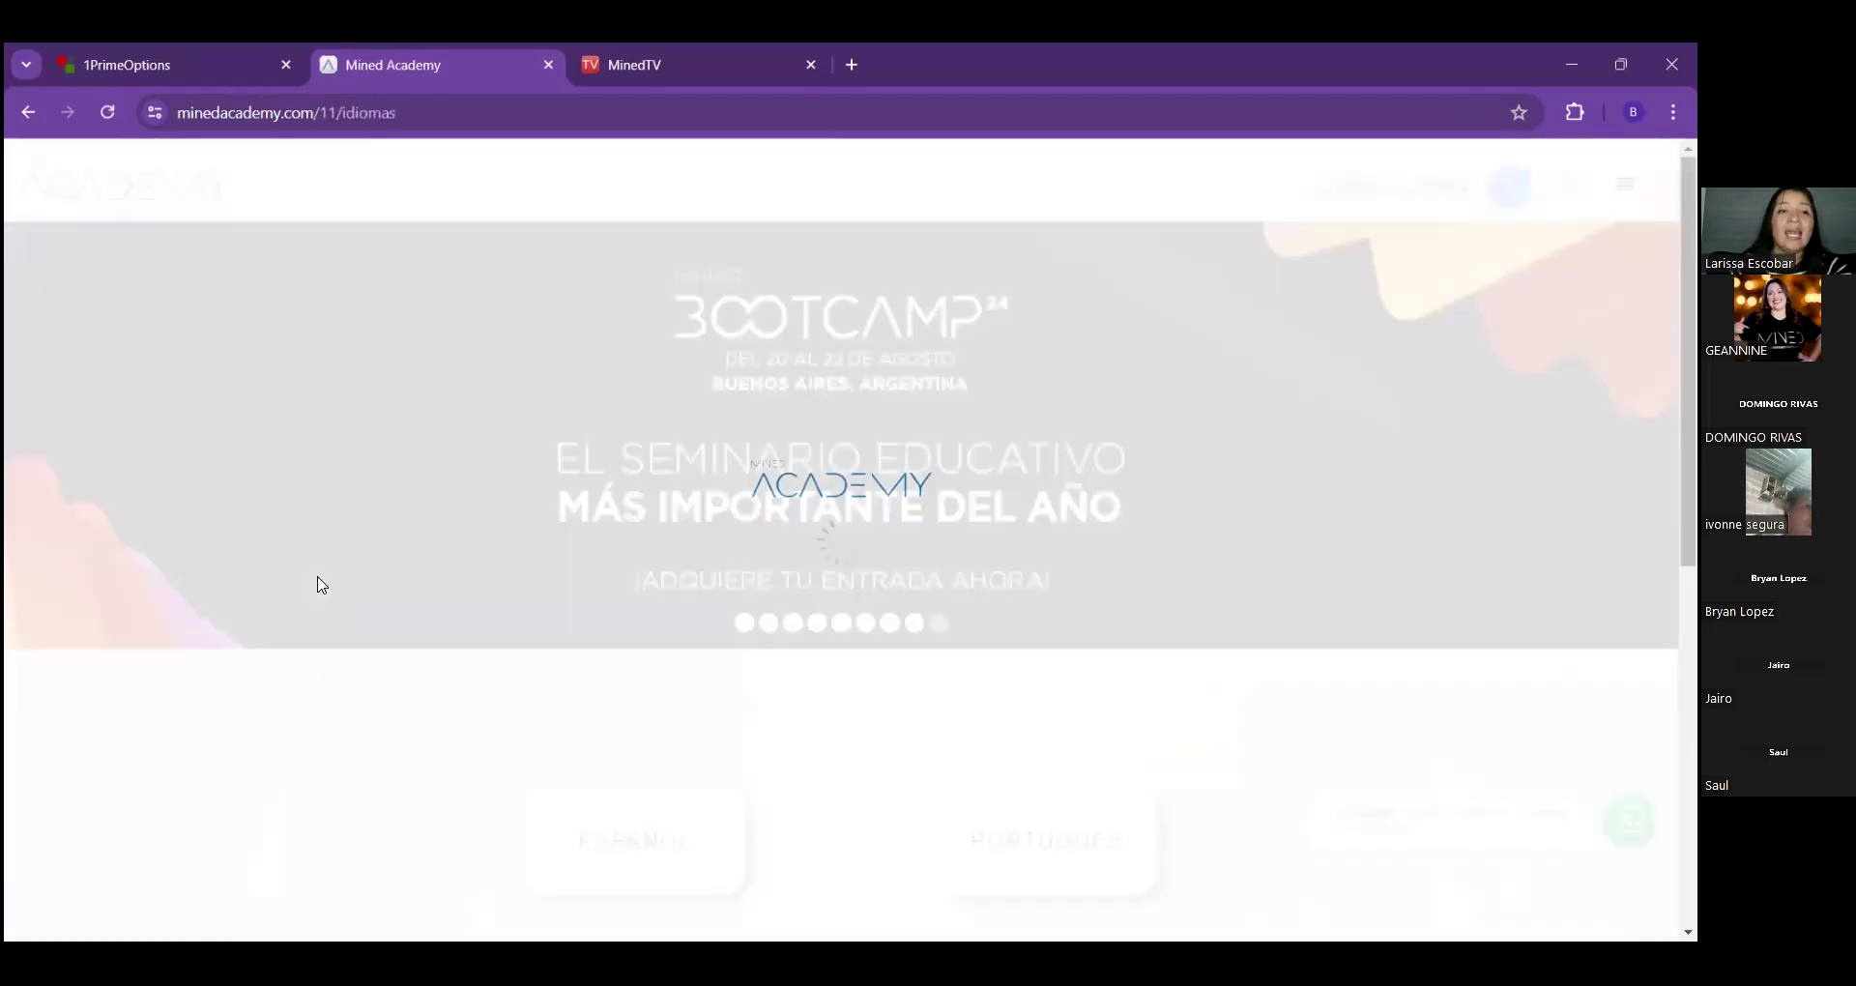
scroll(502, 657, "down", 2)
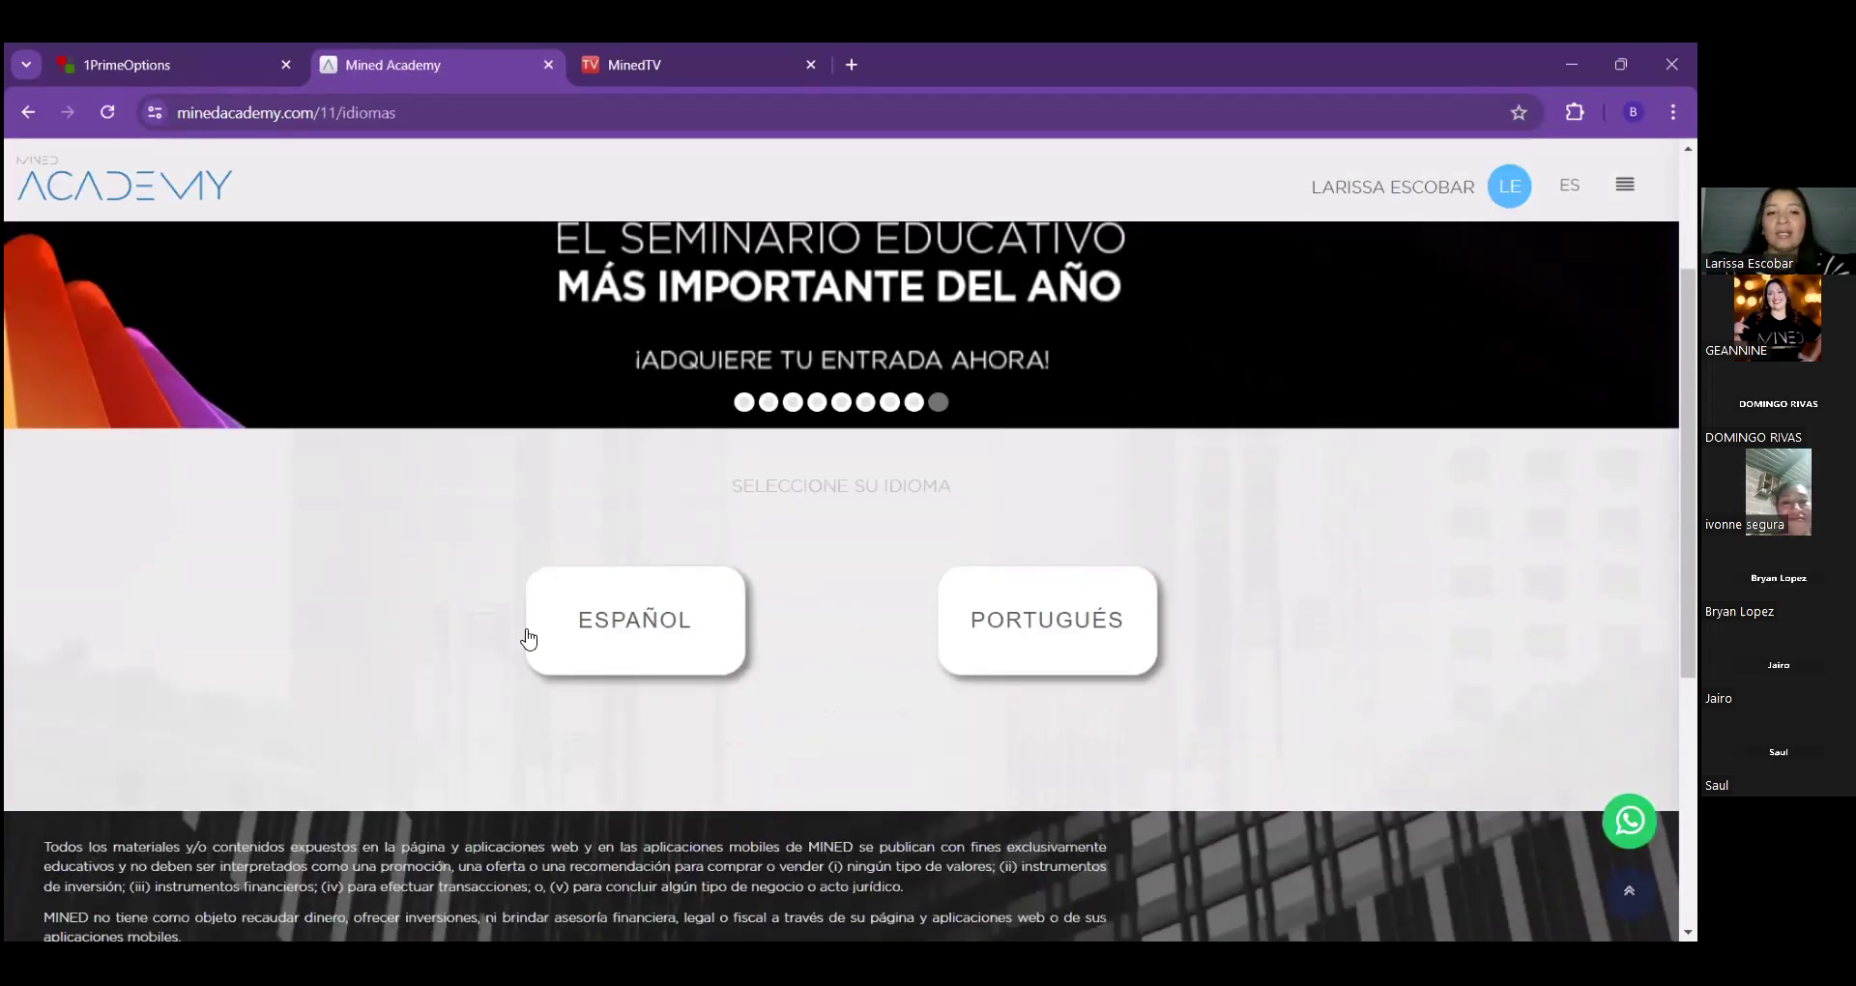
left_click(619, 633)
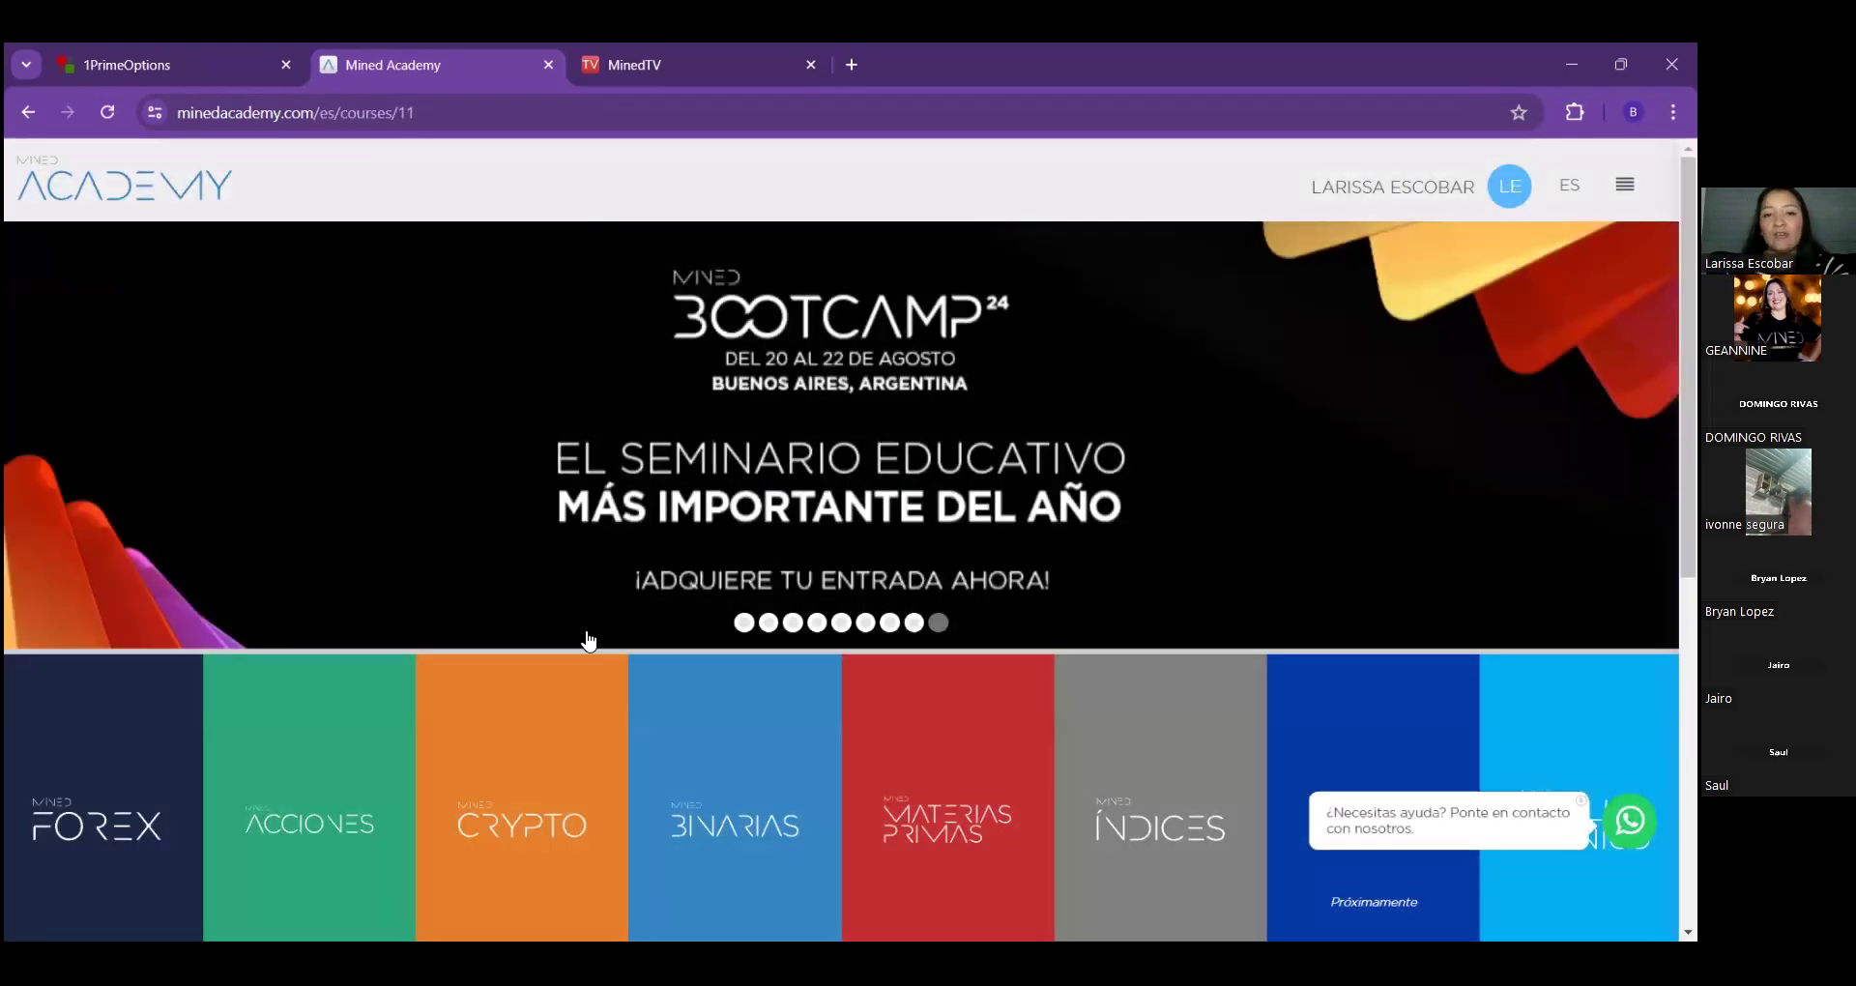
scroll(590, 638, "down", 2)
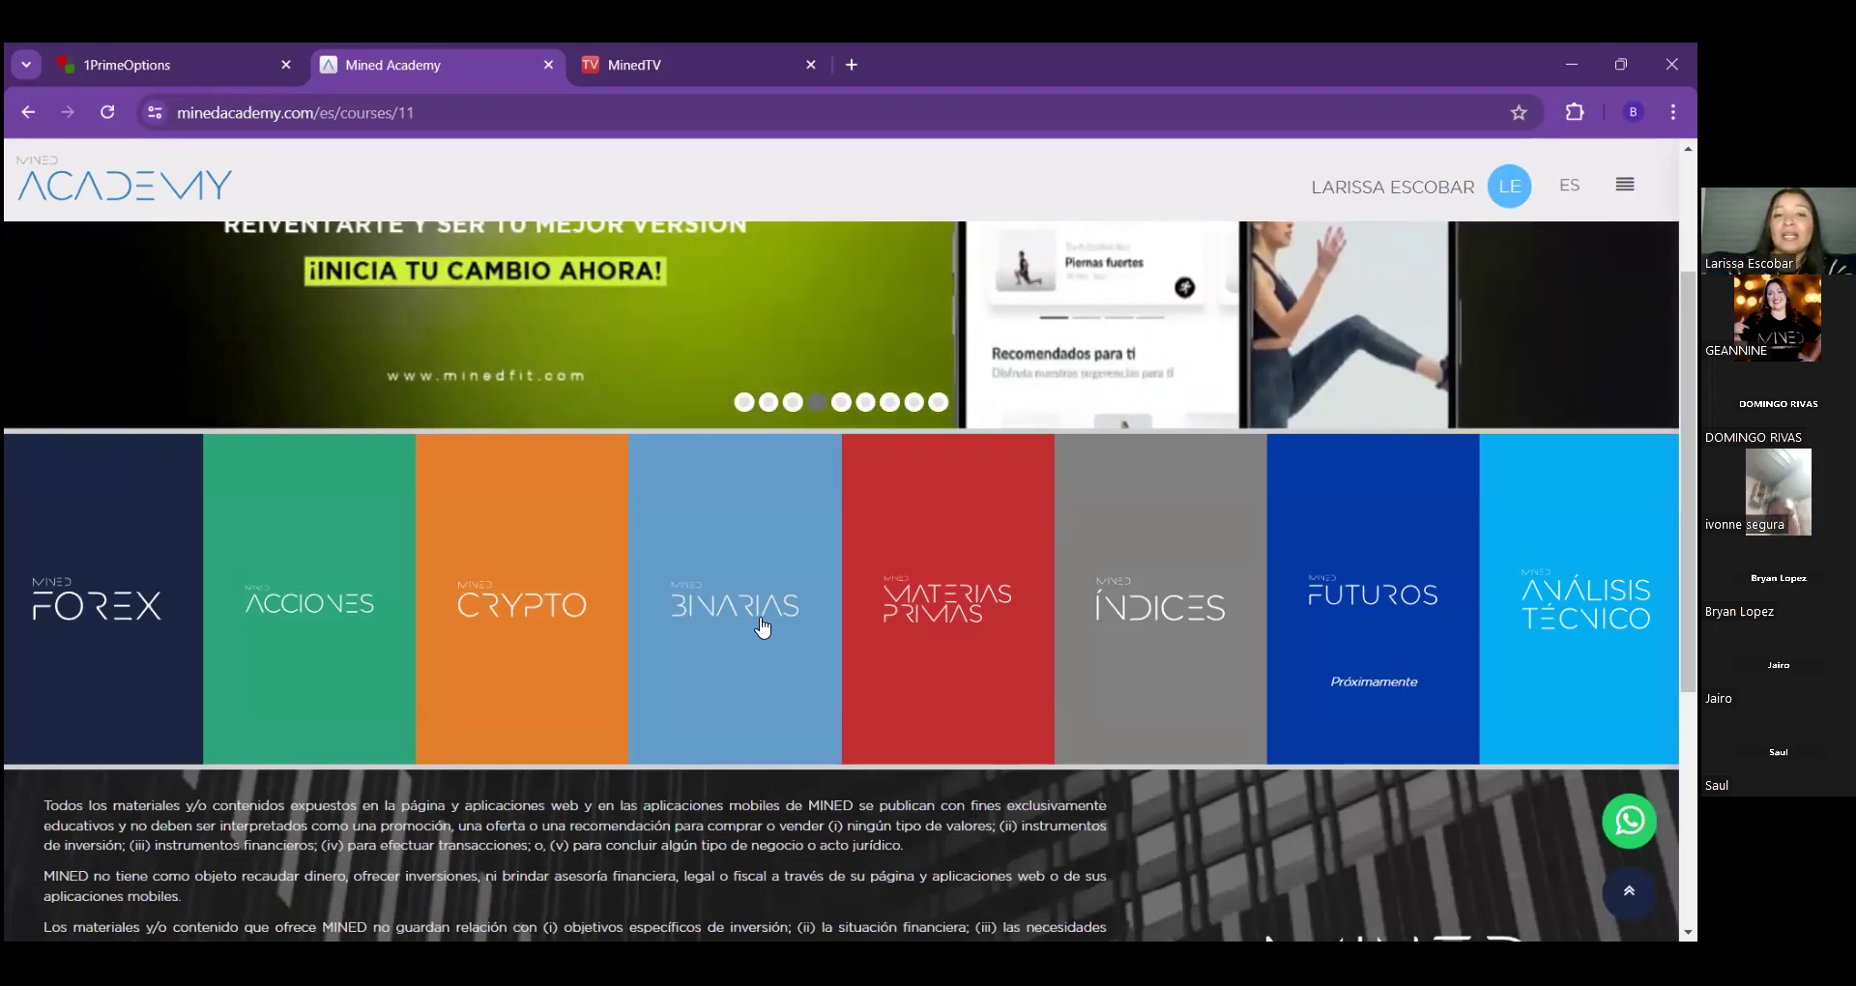
scroll(758, 624, "down", 1)
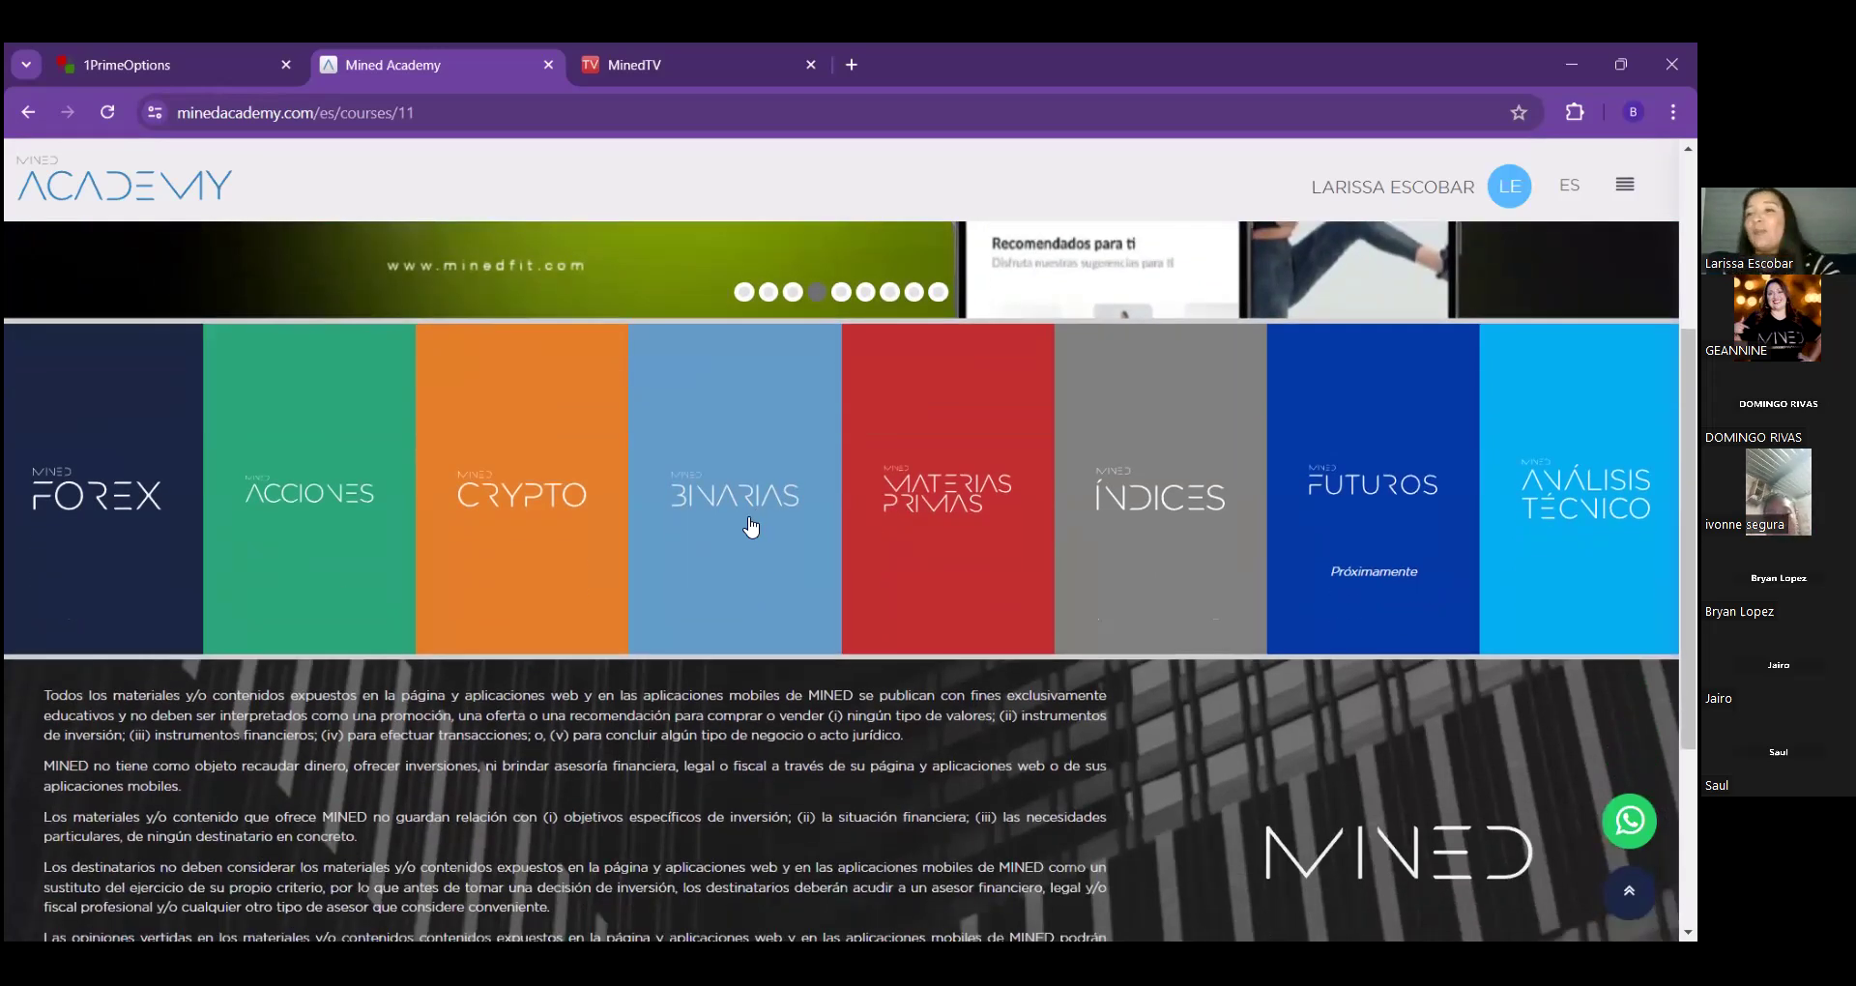
scroll(754, 526, "down", 1)
scroll(663, 396, "up", 4)
Return to the academy overview, look through the available programs and open Mined Harmonix.
left_click(23, 114)
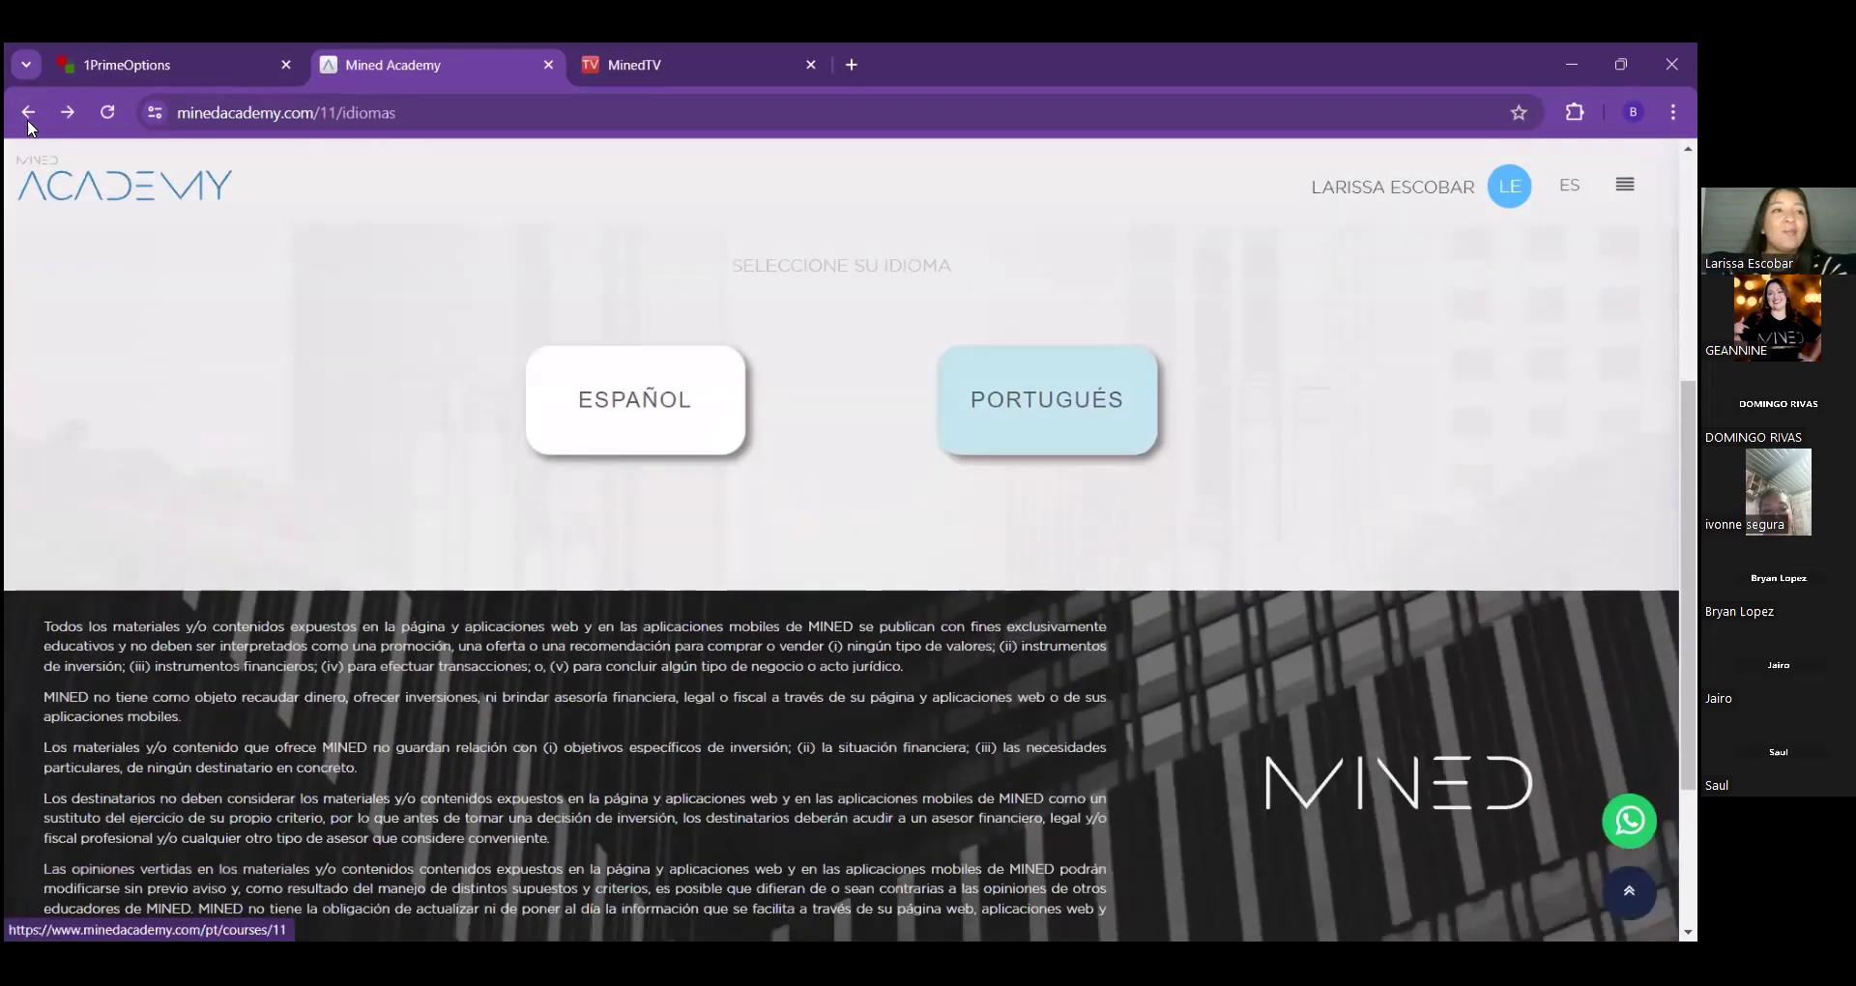
left_click(28, 116)
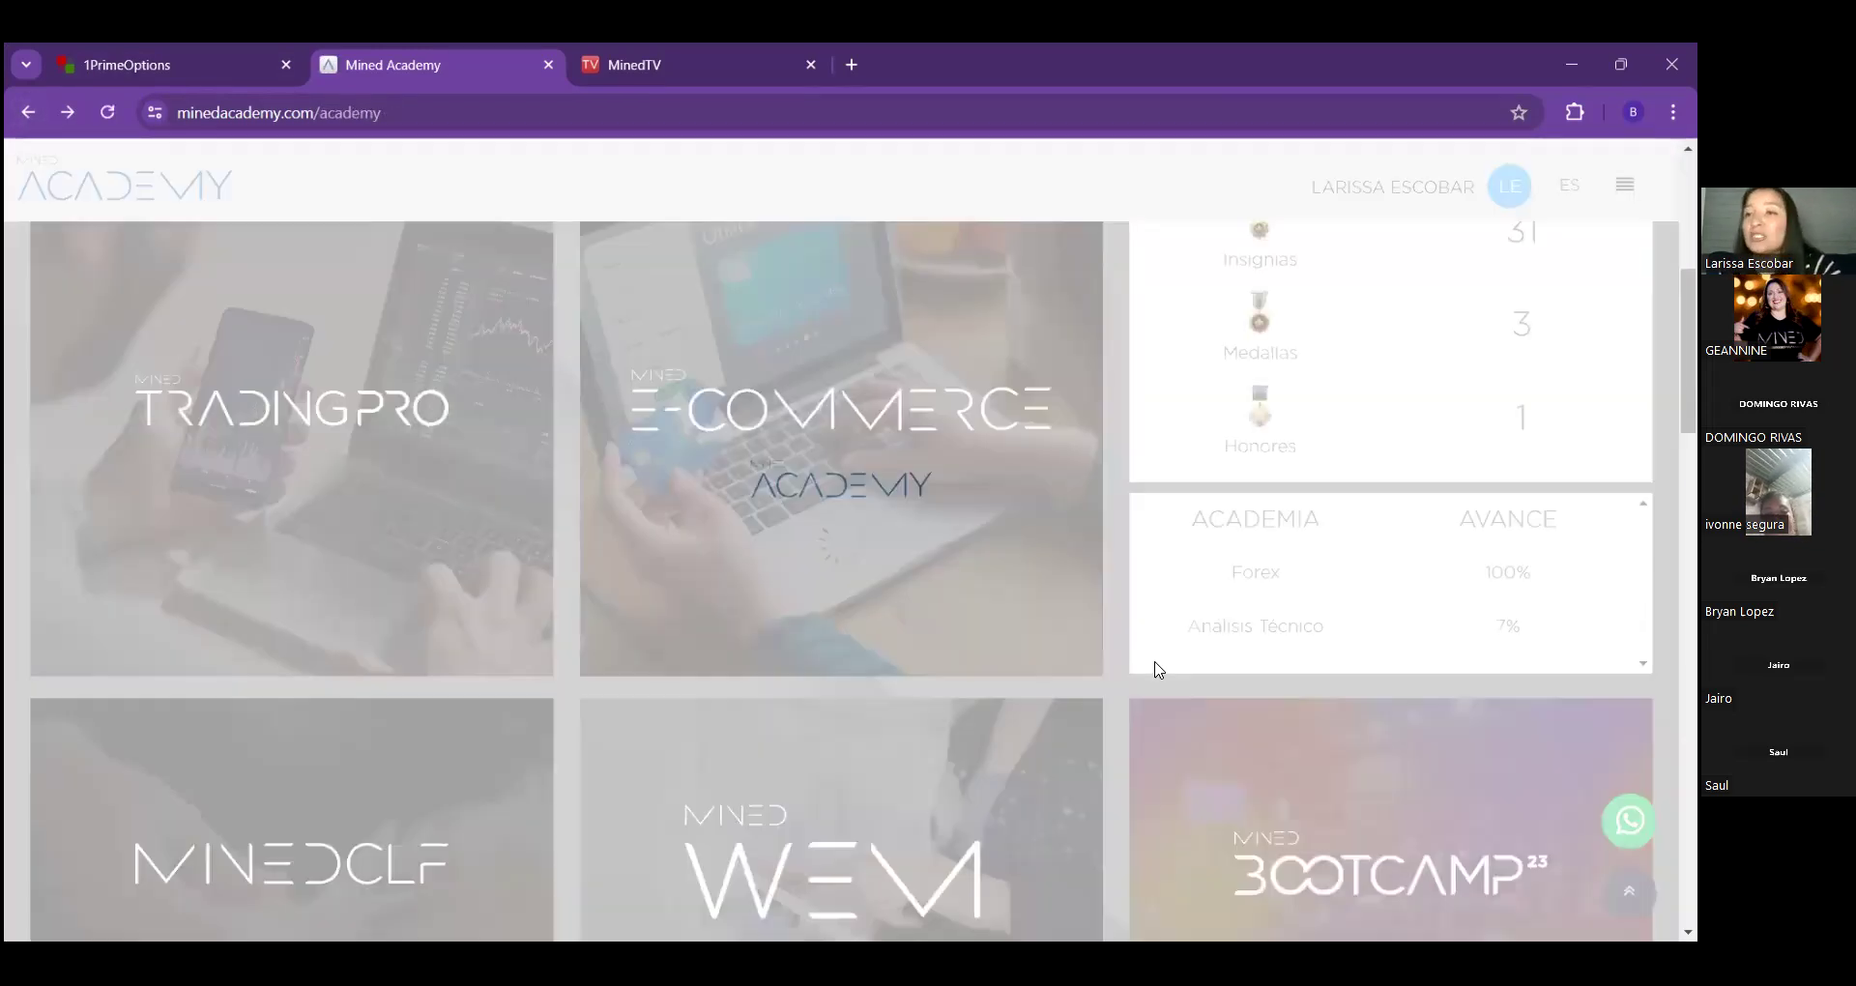
scroll(1159, 669, "down", 6)
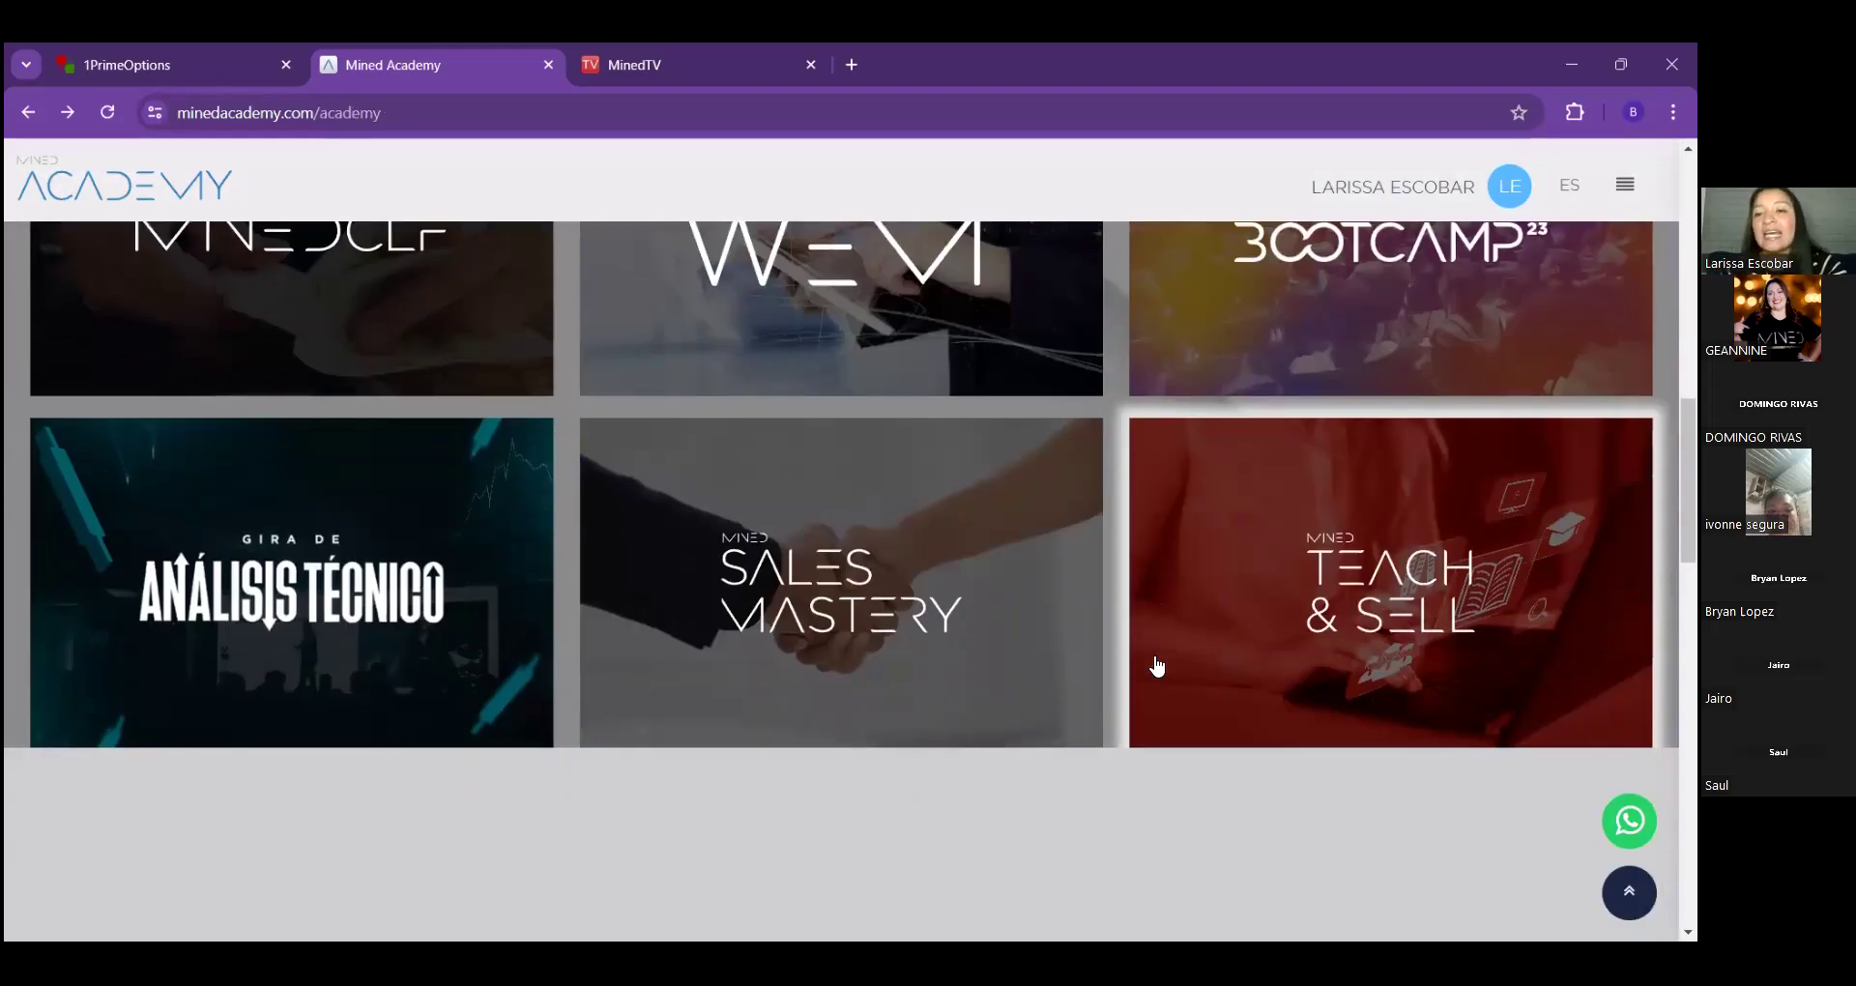
scroll(1158, 658, "up", 8)
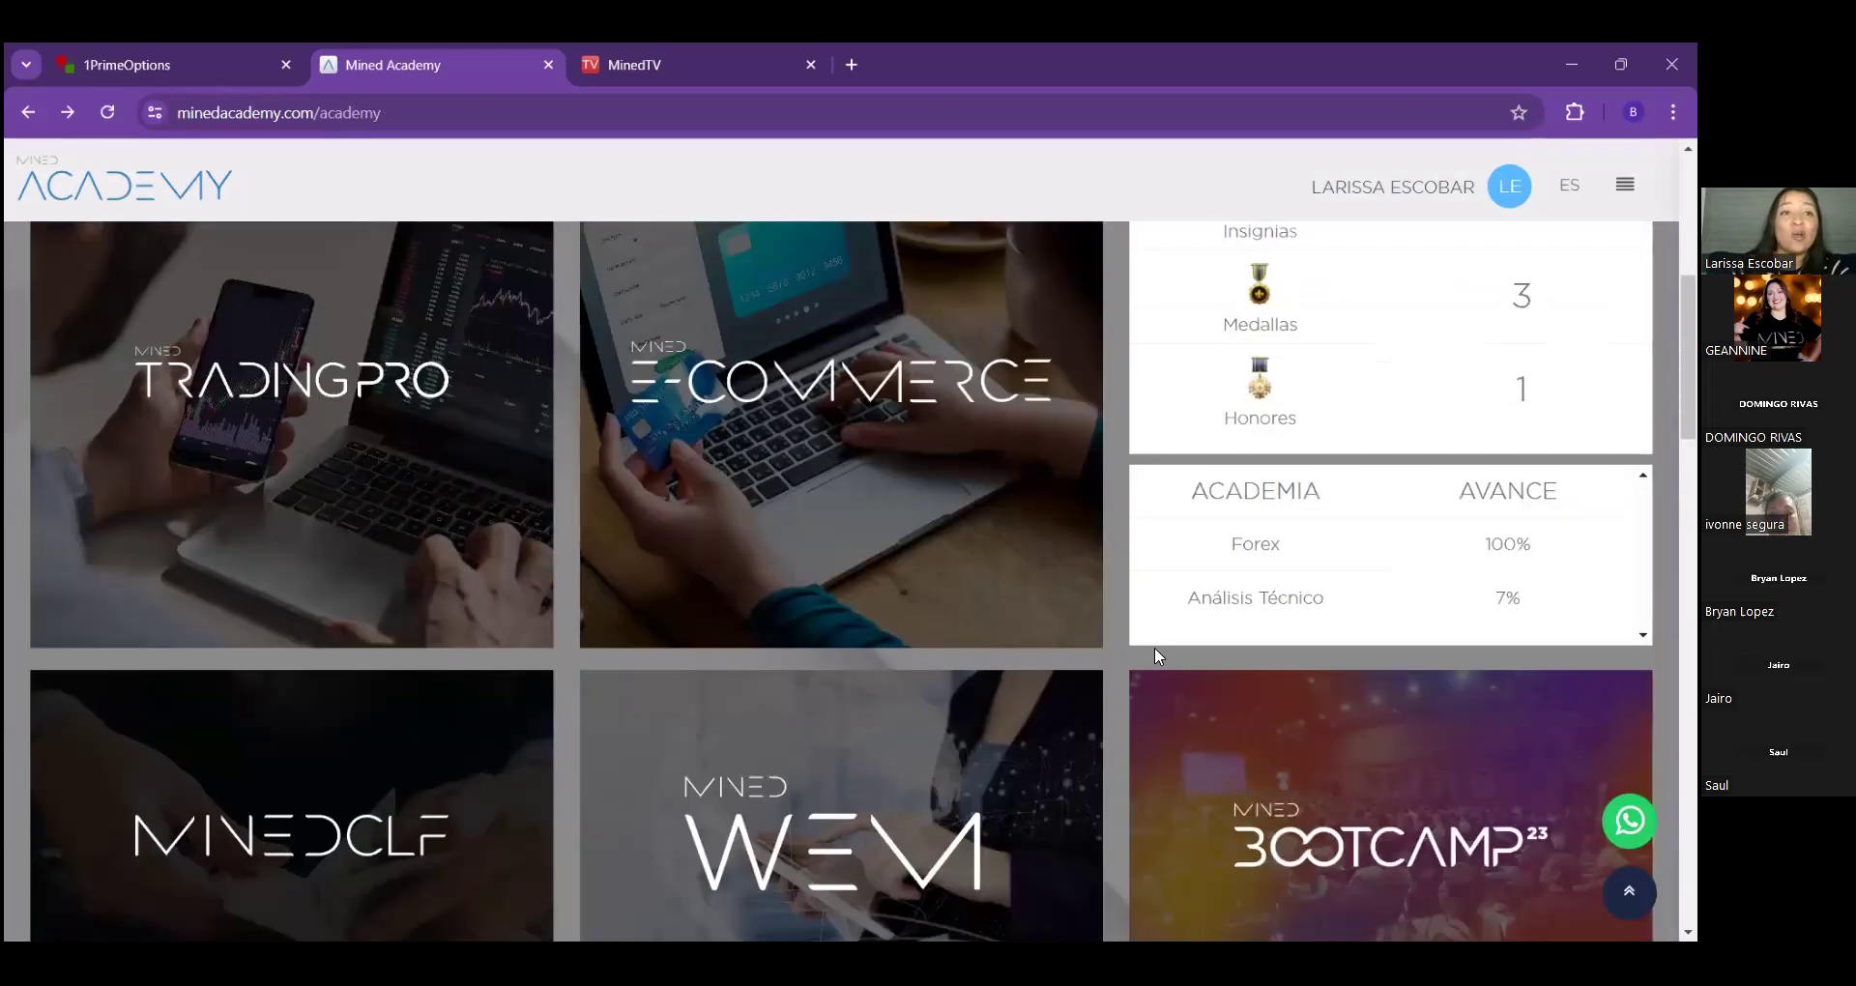
scroll(1154, 646, "down", 8)
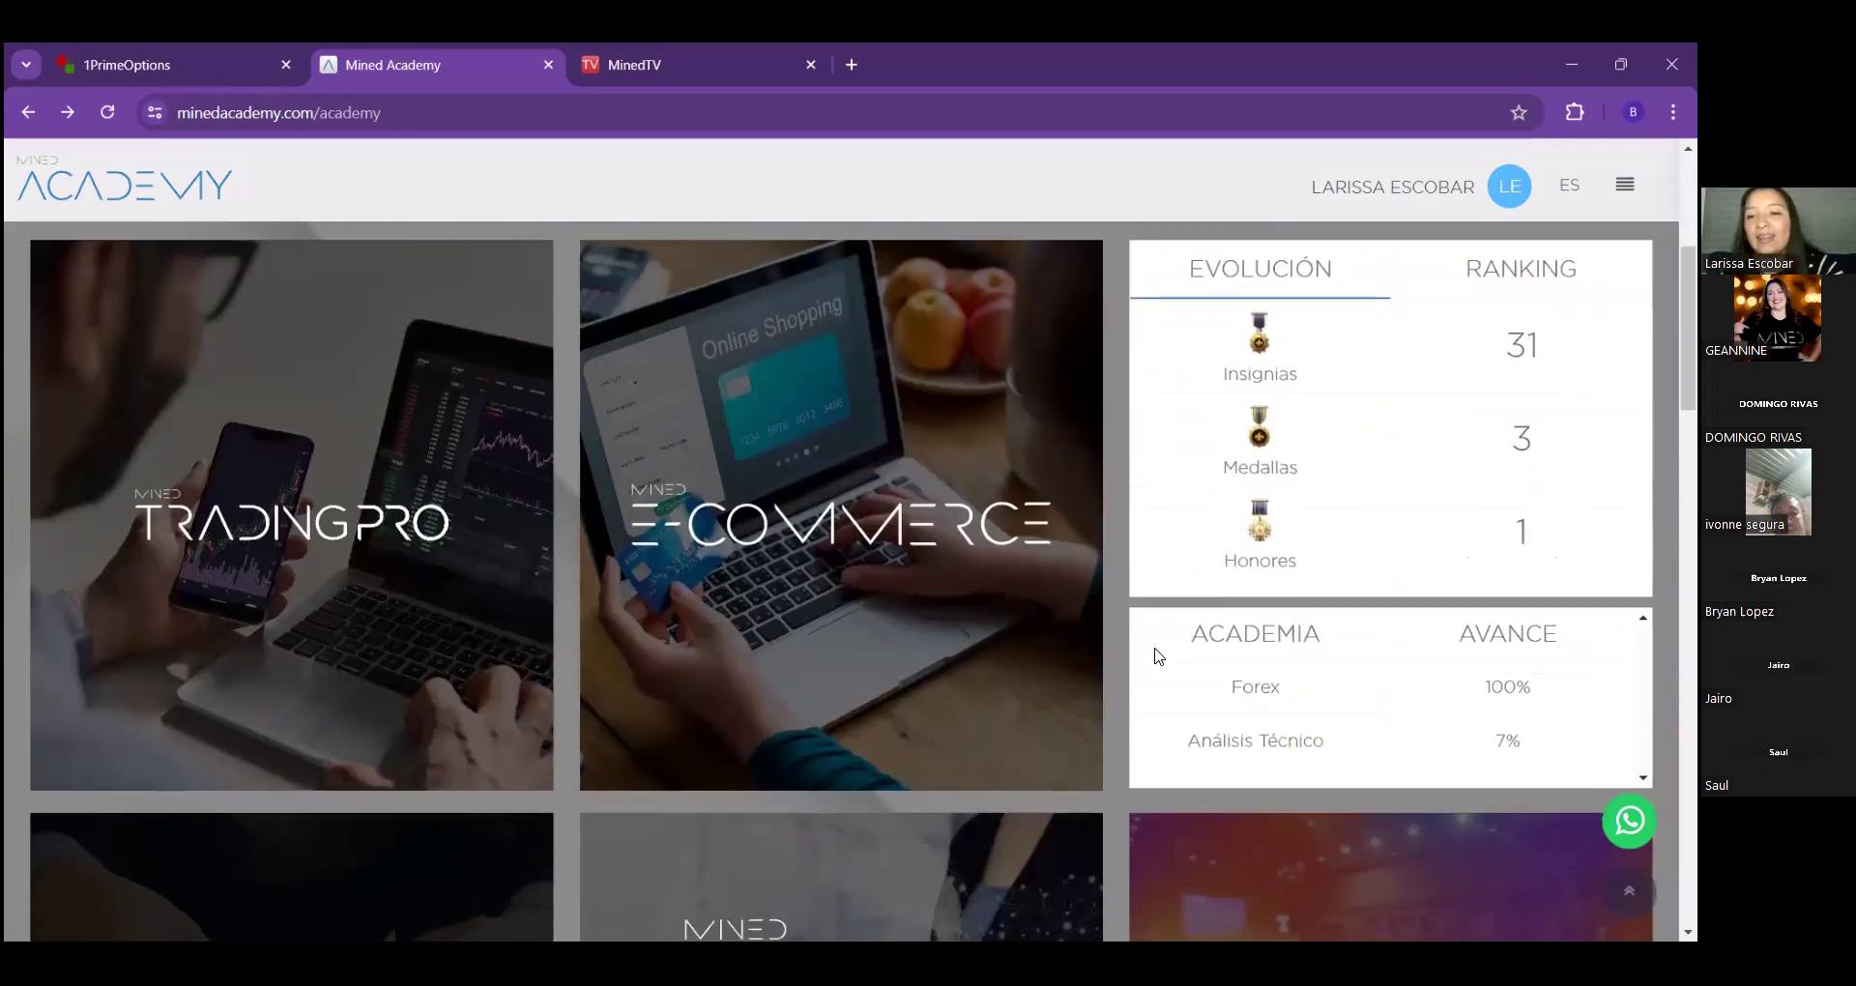
scroll(1271, 533, "down", 2)
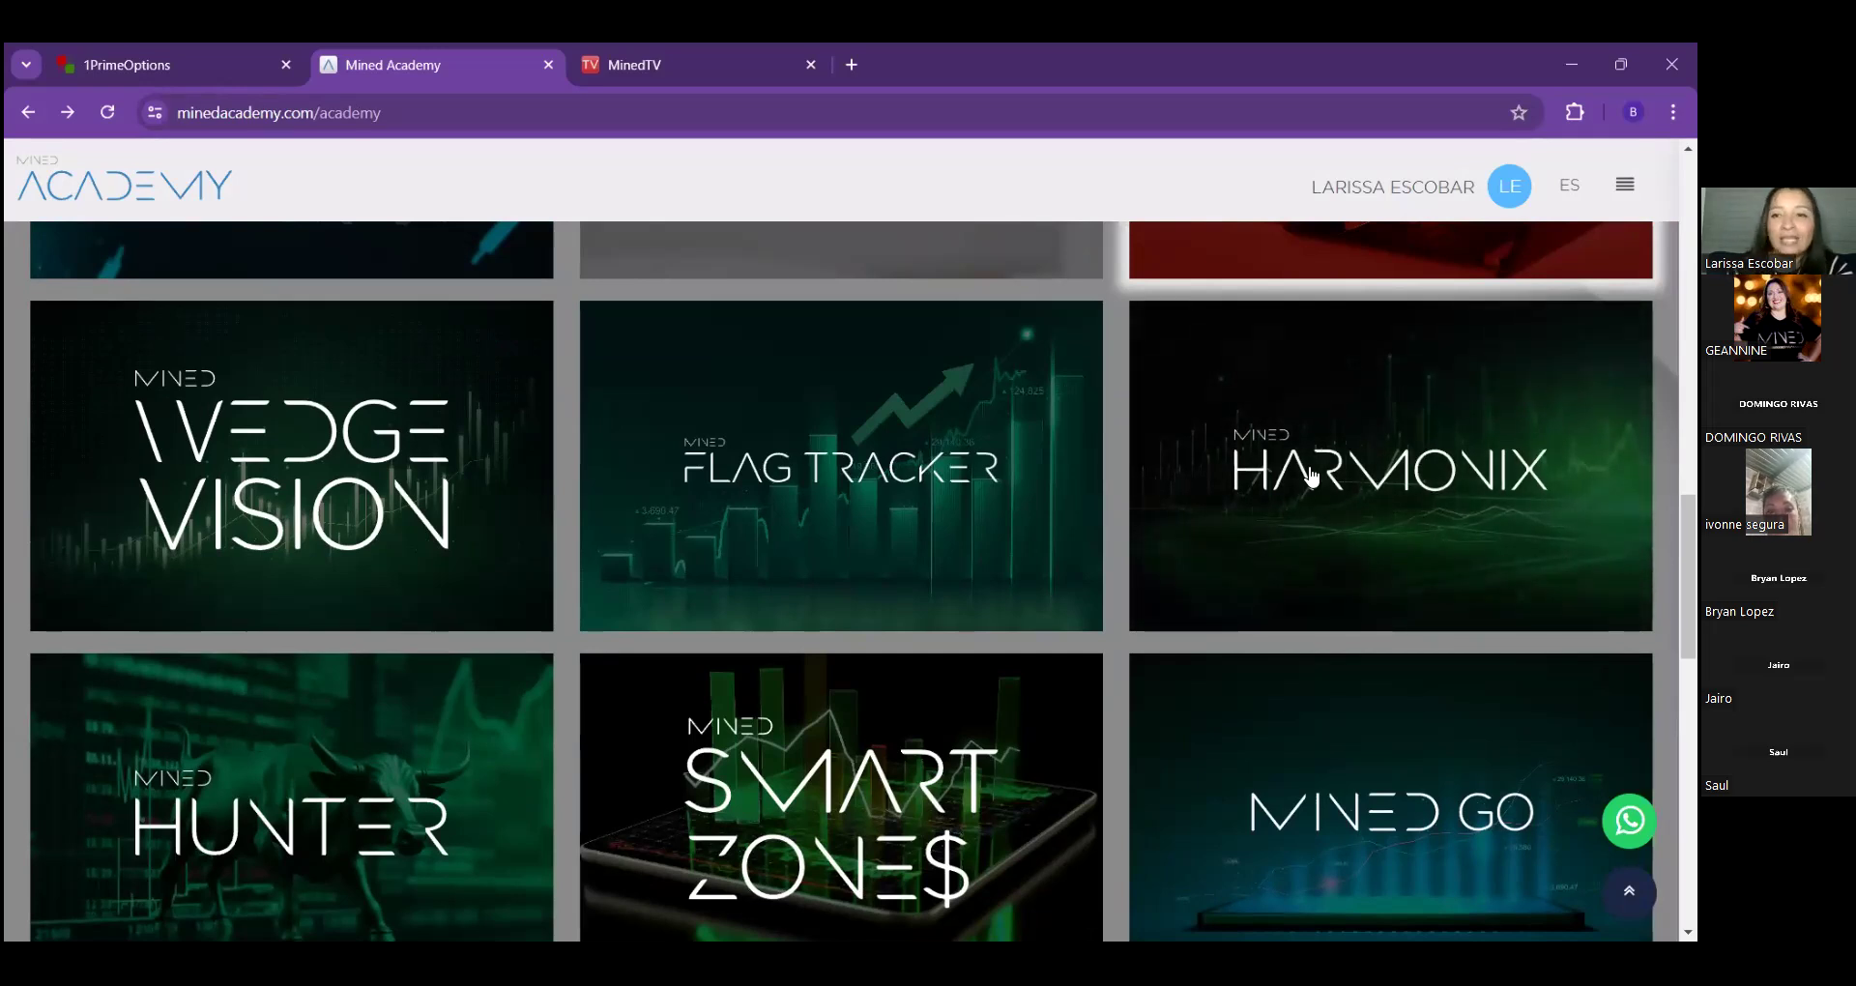
left_click(1398, 515)
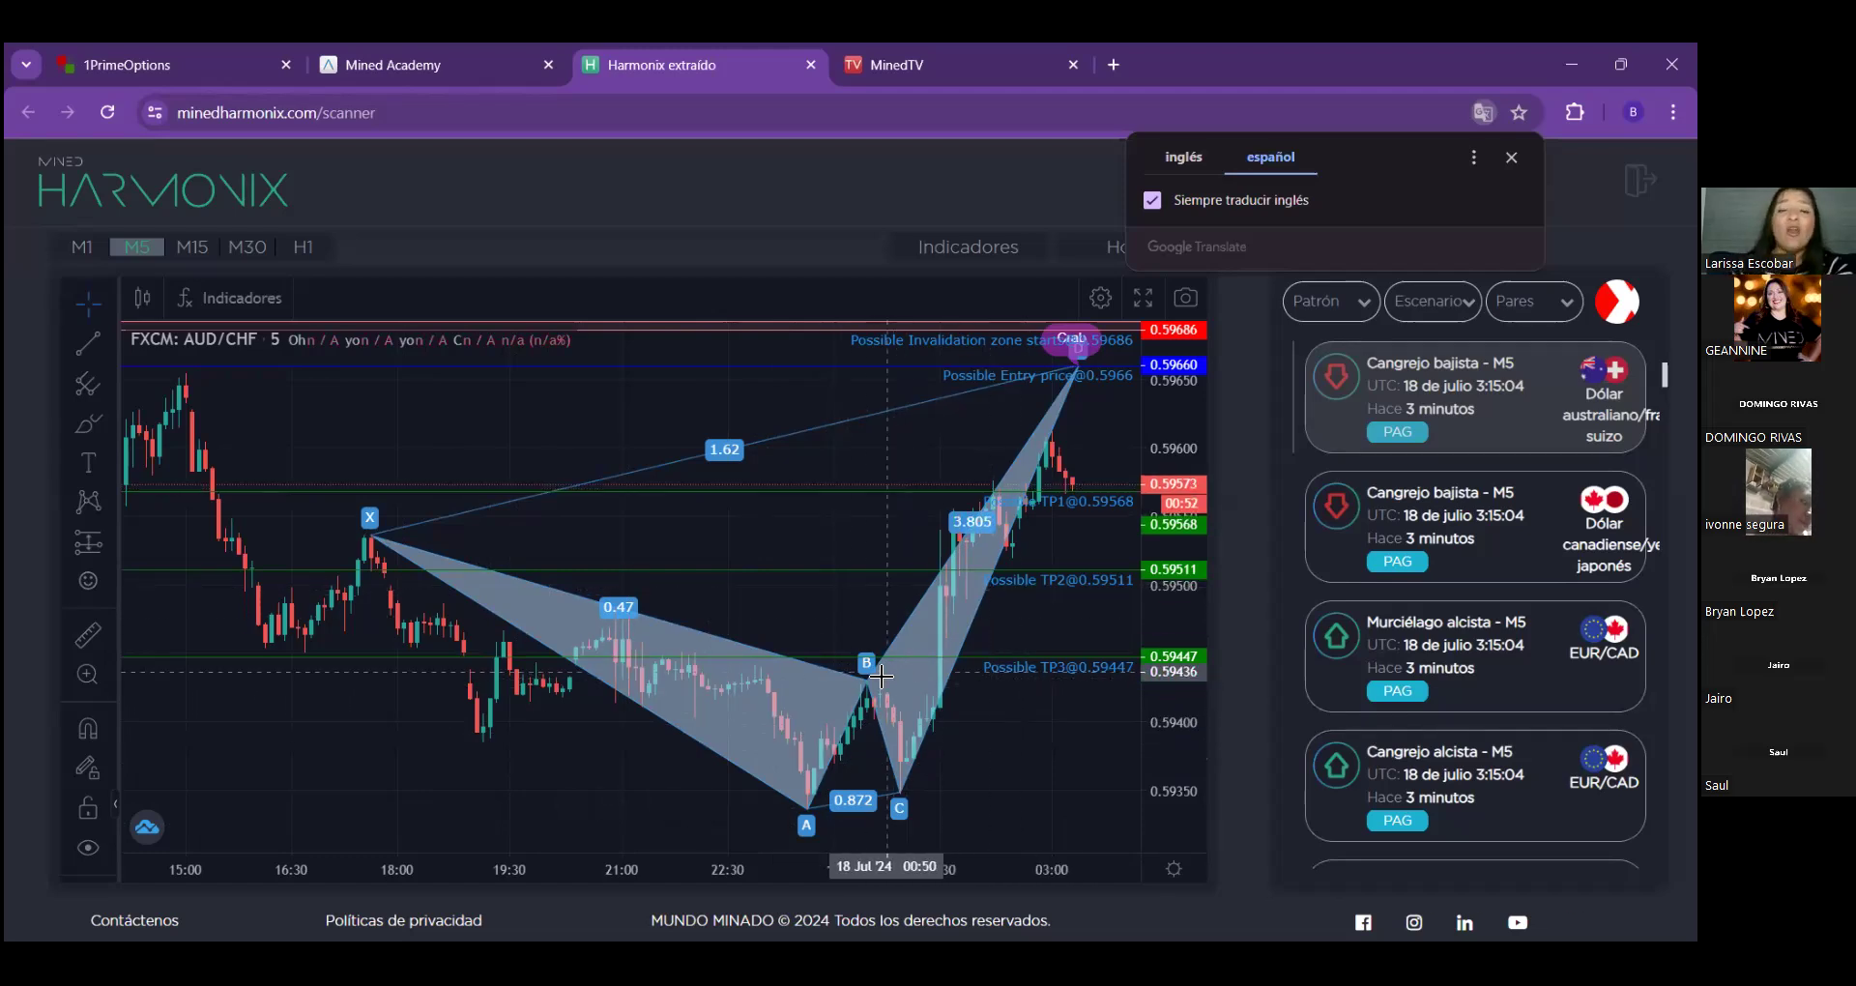
Fit the AUD/CHF crab pattern and its price levels in the chart, and set the scanner to the M1 timeframe.
left_click_drag(1150, 484, 1148, 536)
left_click_drag(1094, 427, 1032, 456)
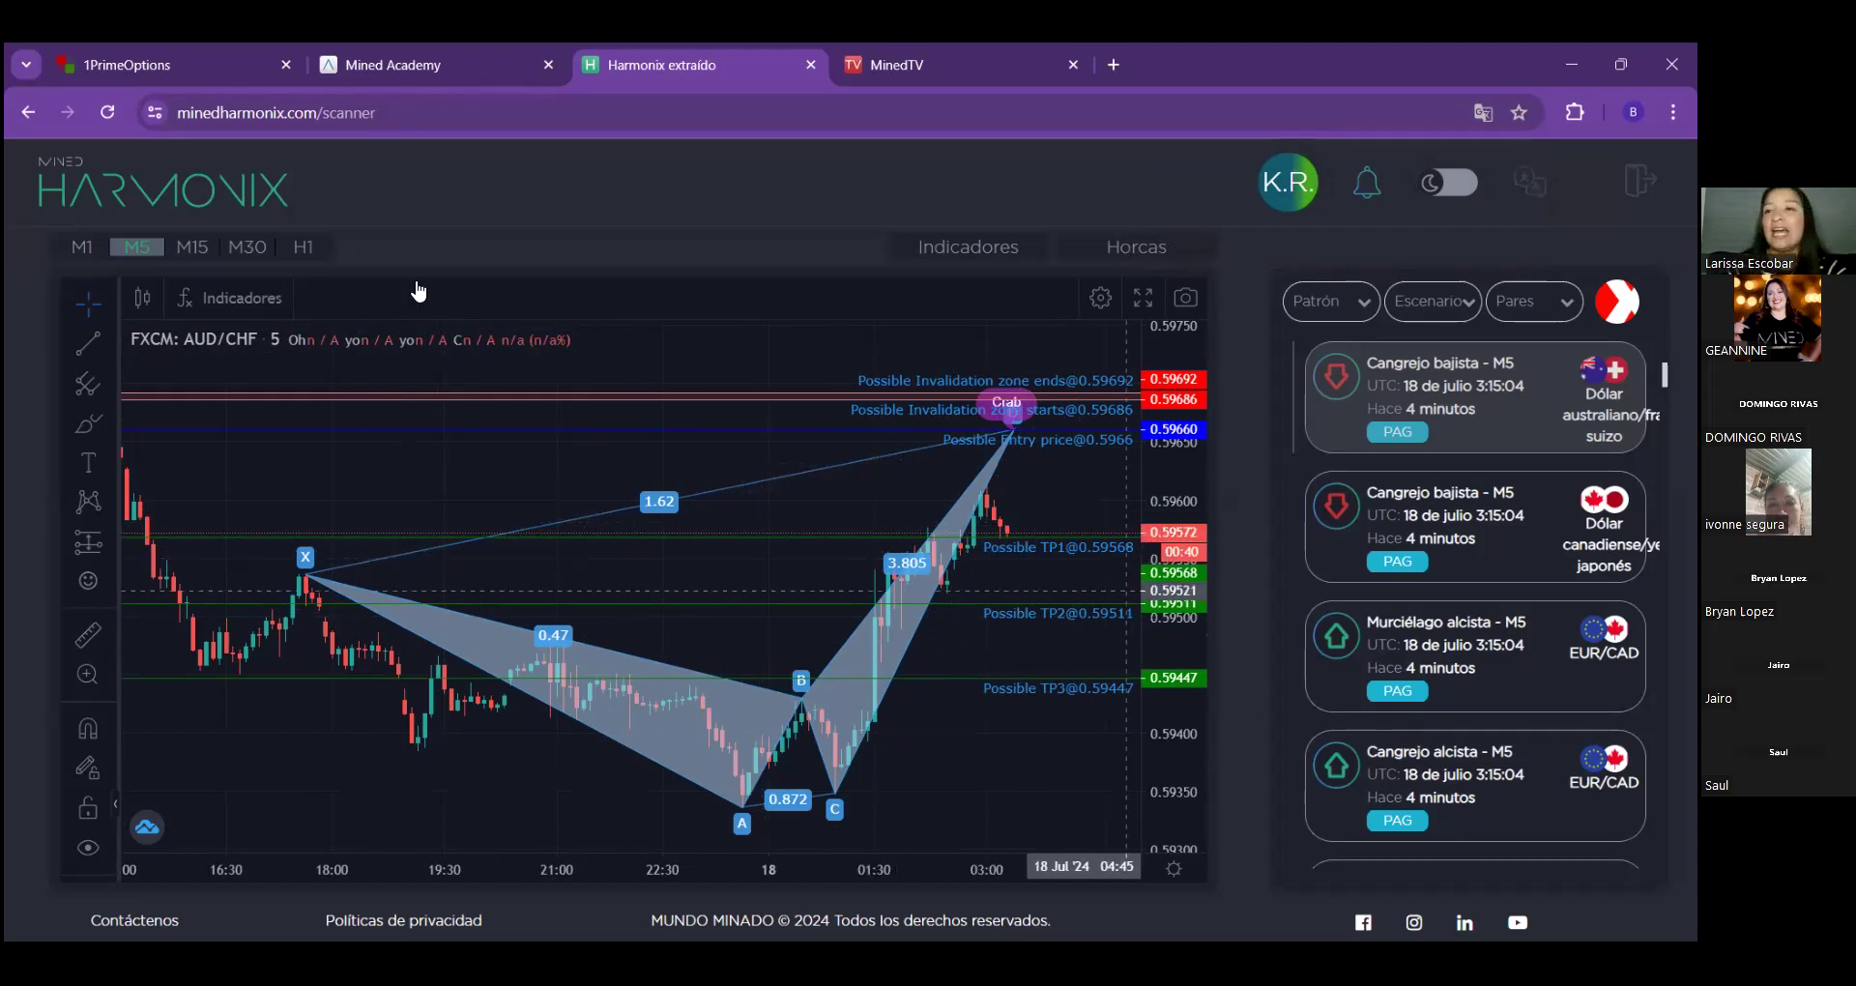
left_click(125, 245)
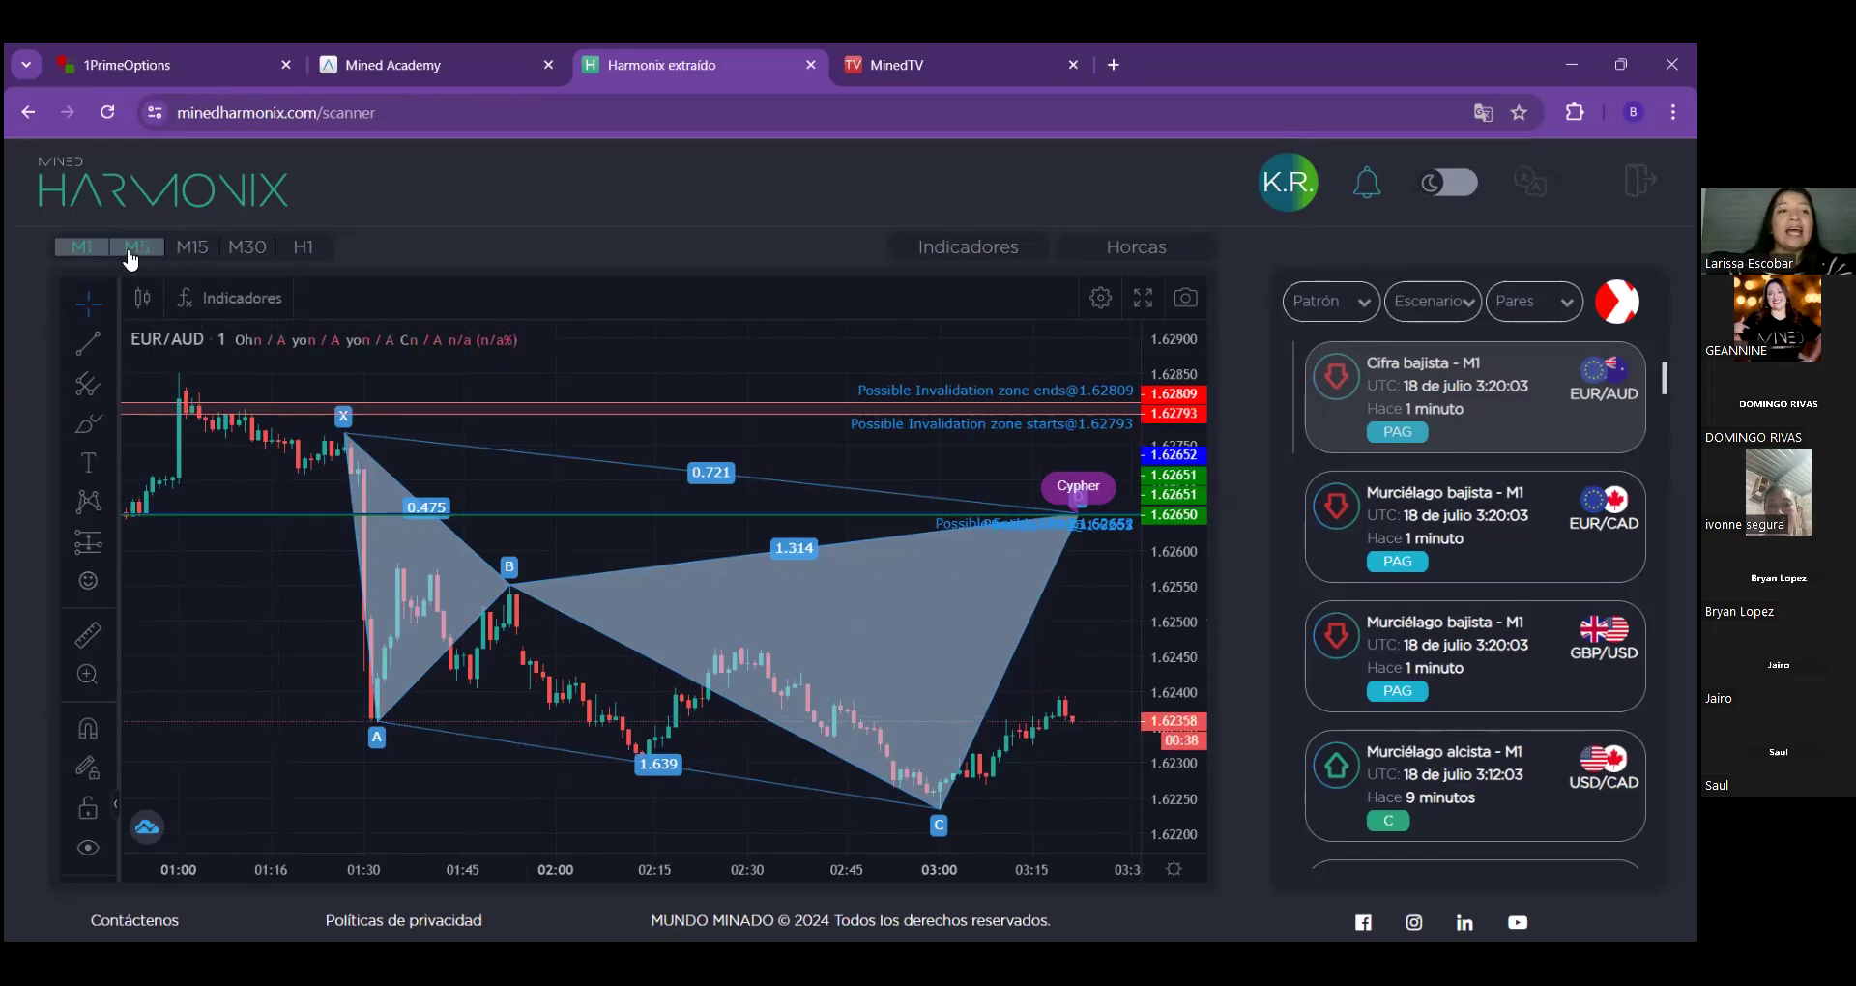
left_click(192, 247)
left_click(70, 252)
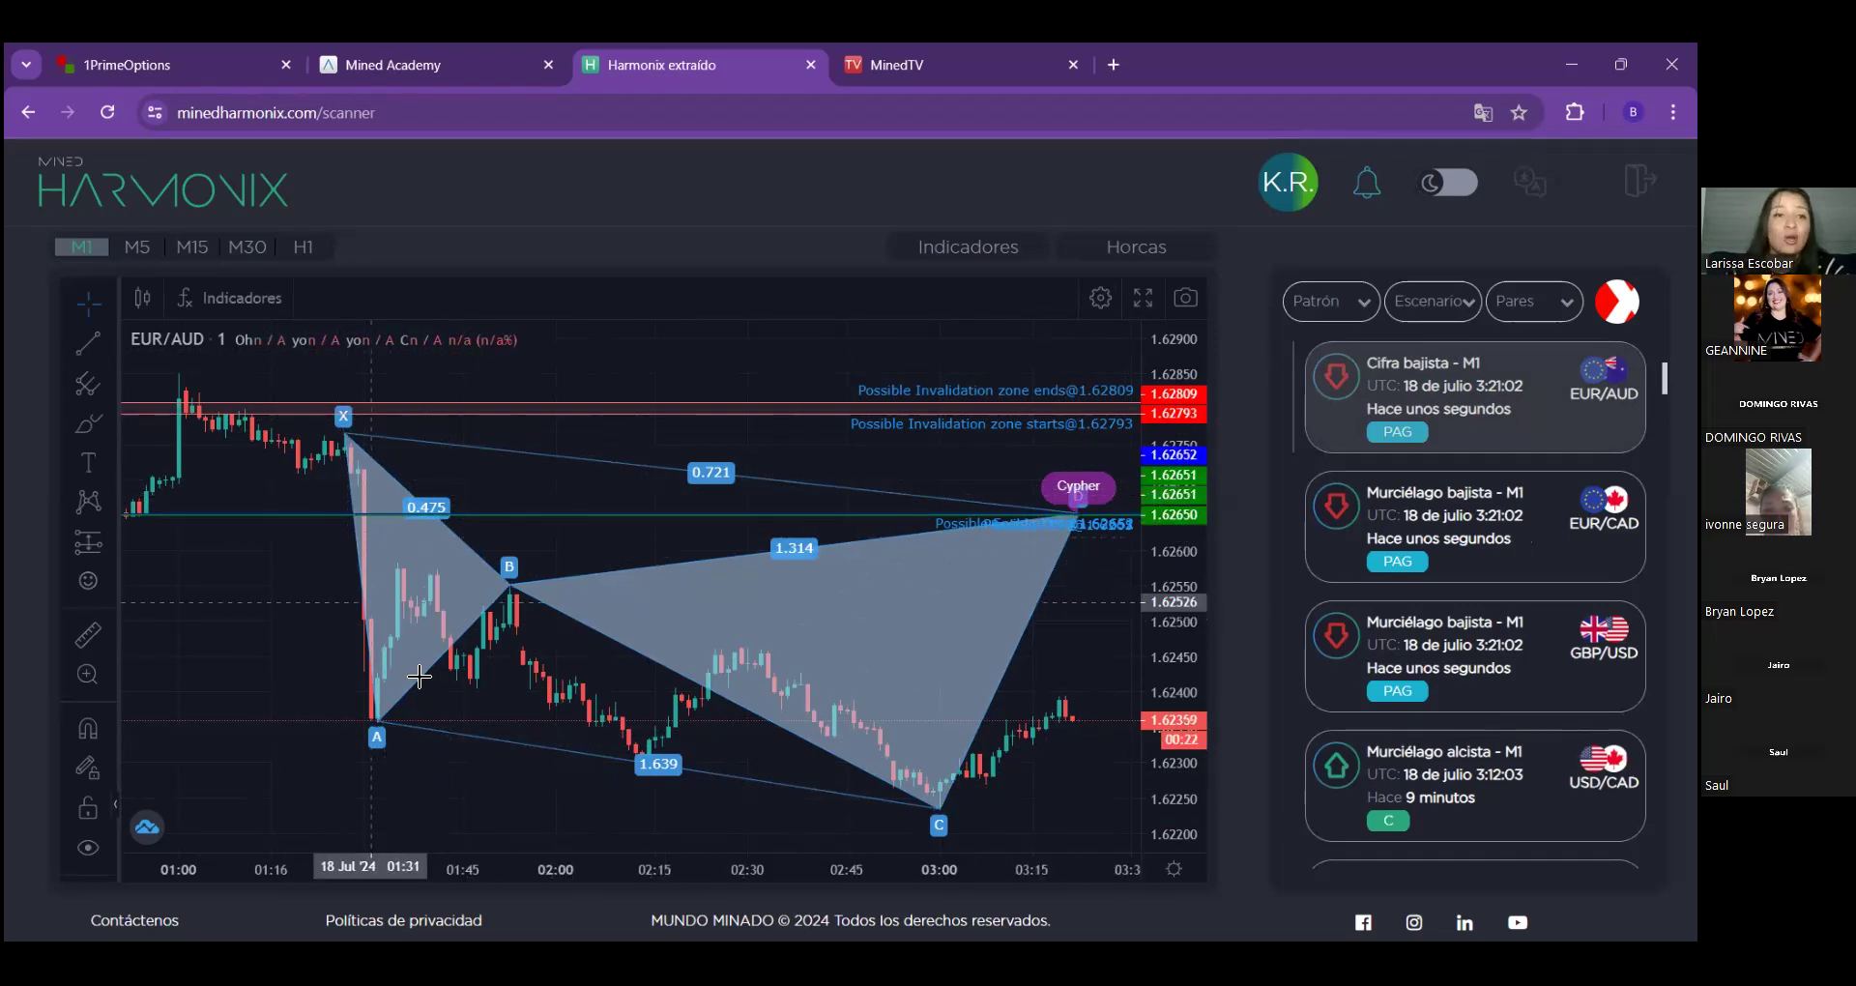
Display the EUR/CAD "Murciélago bajista - M1" signal with its full pattern in the chart, and look through the signal list.
left_click(1421, 519)
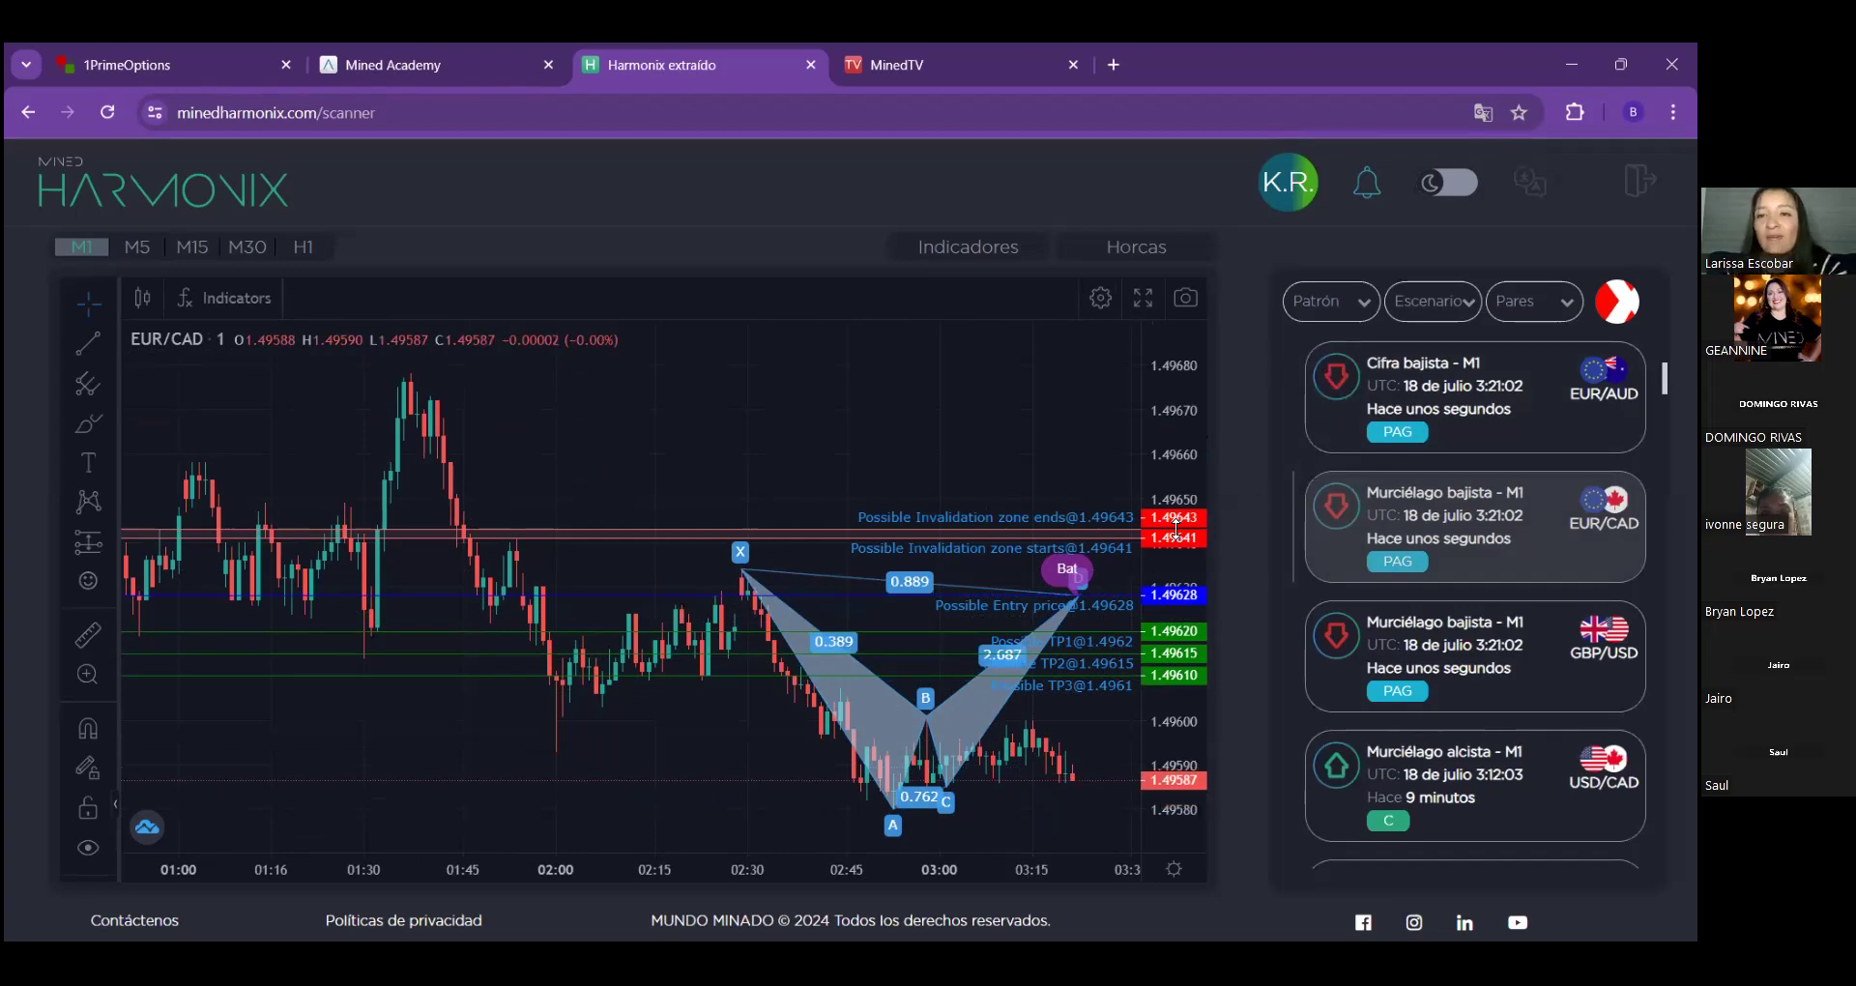
left_click_drag(1085, 464, 917, 374)
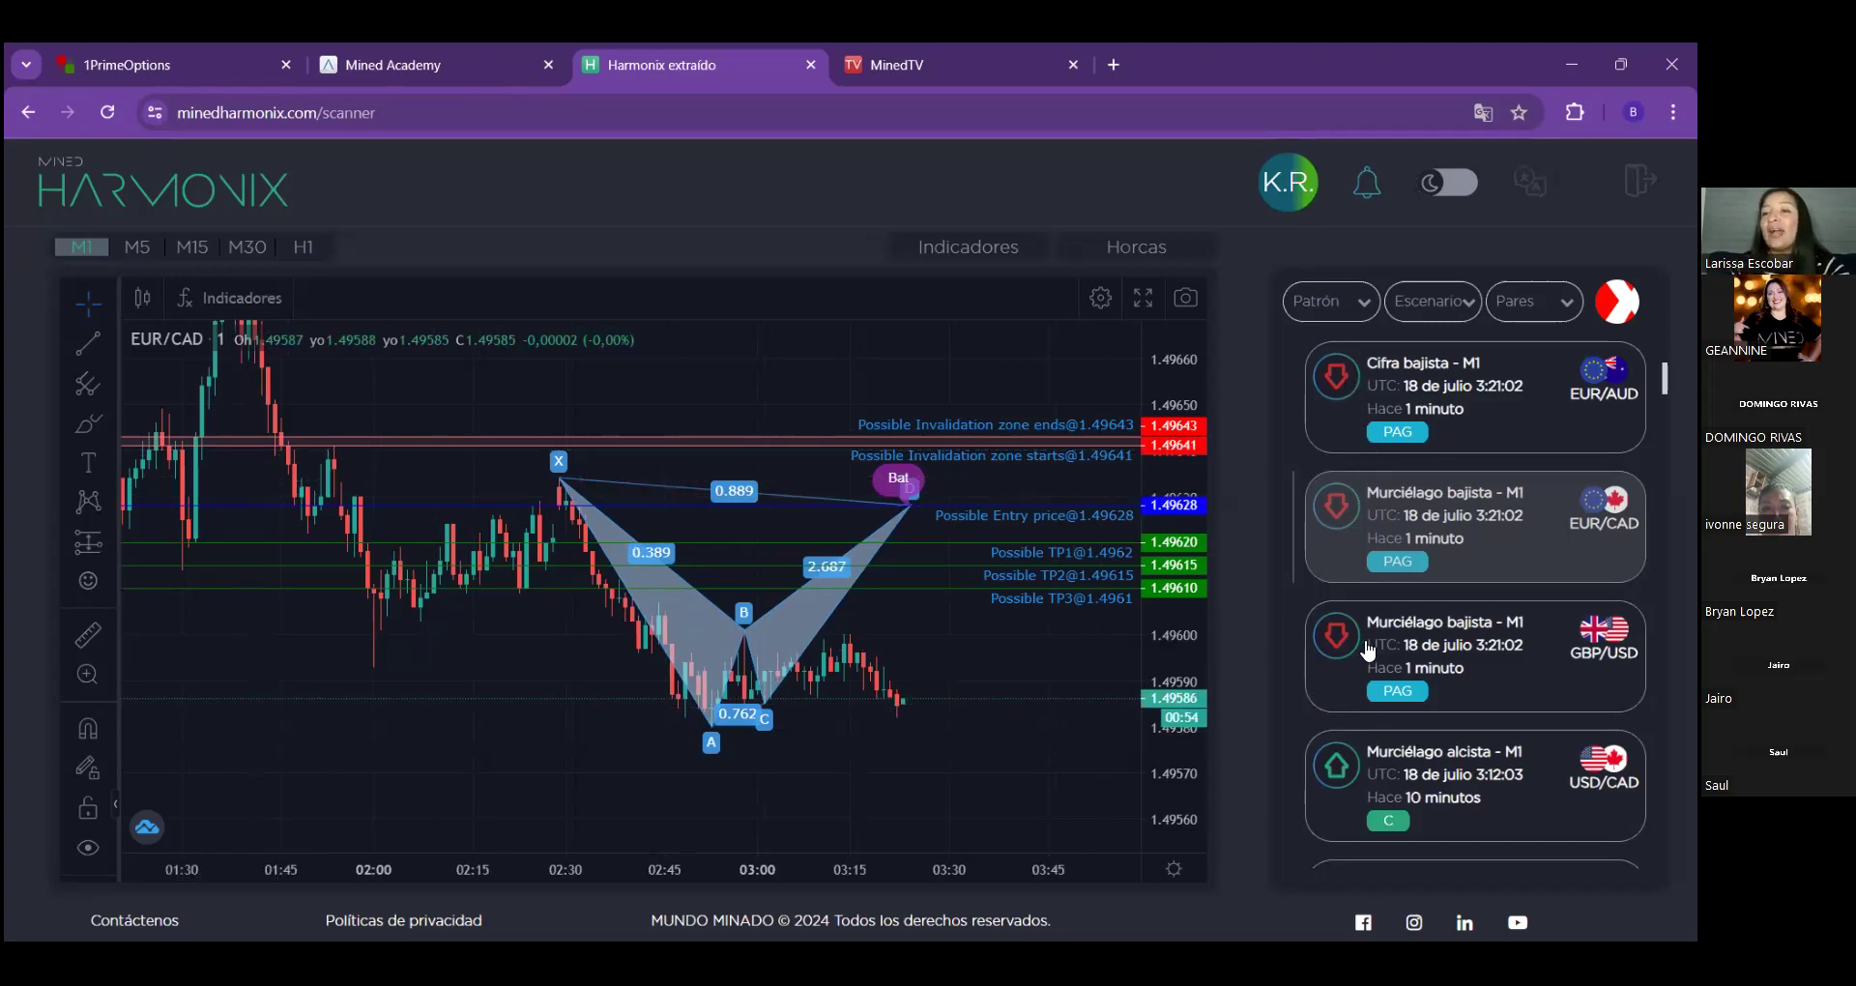
scroll(1367, 676, "down", 1)
scroll(1367, 675, "down", 1)
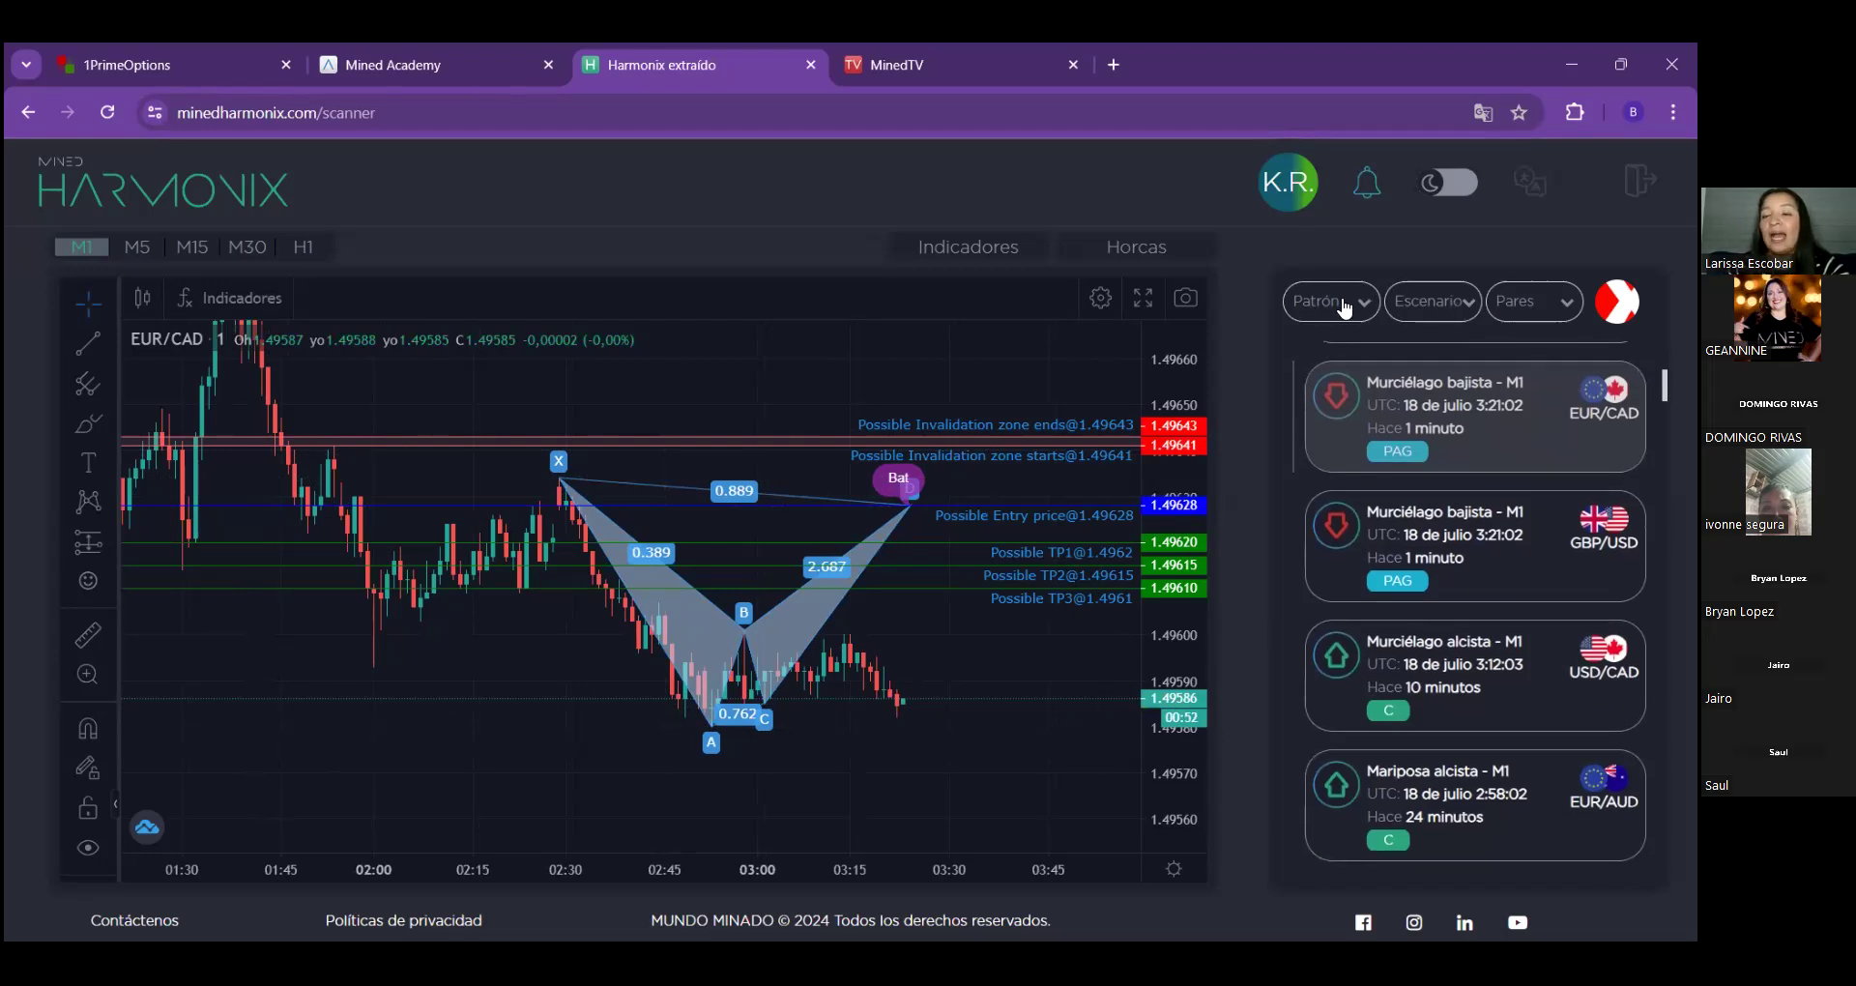
Review the pattern filter options and filter the signals by the Potencial scenario.
left_click(1376, 311)
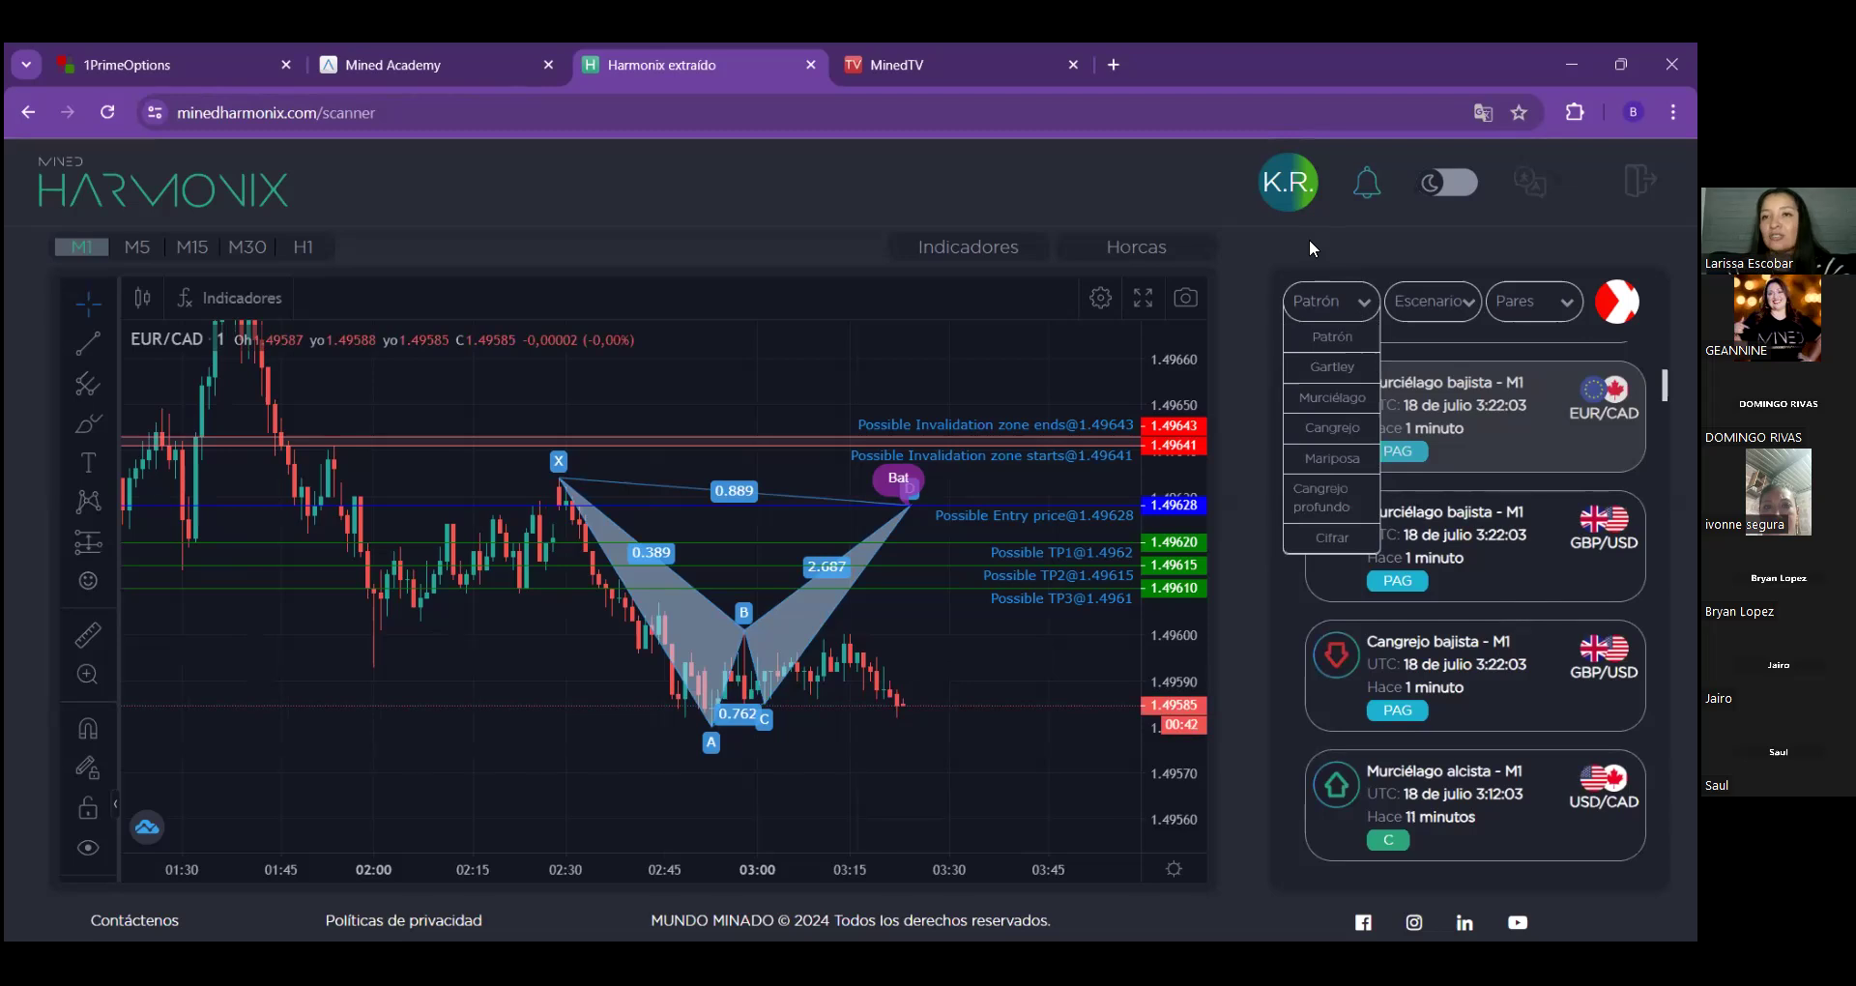
left_click(1358, 303)
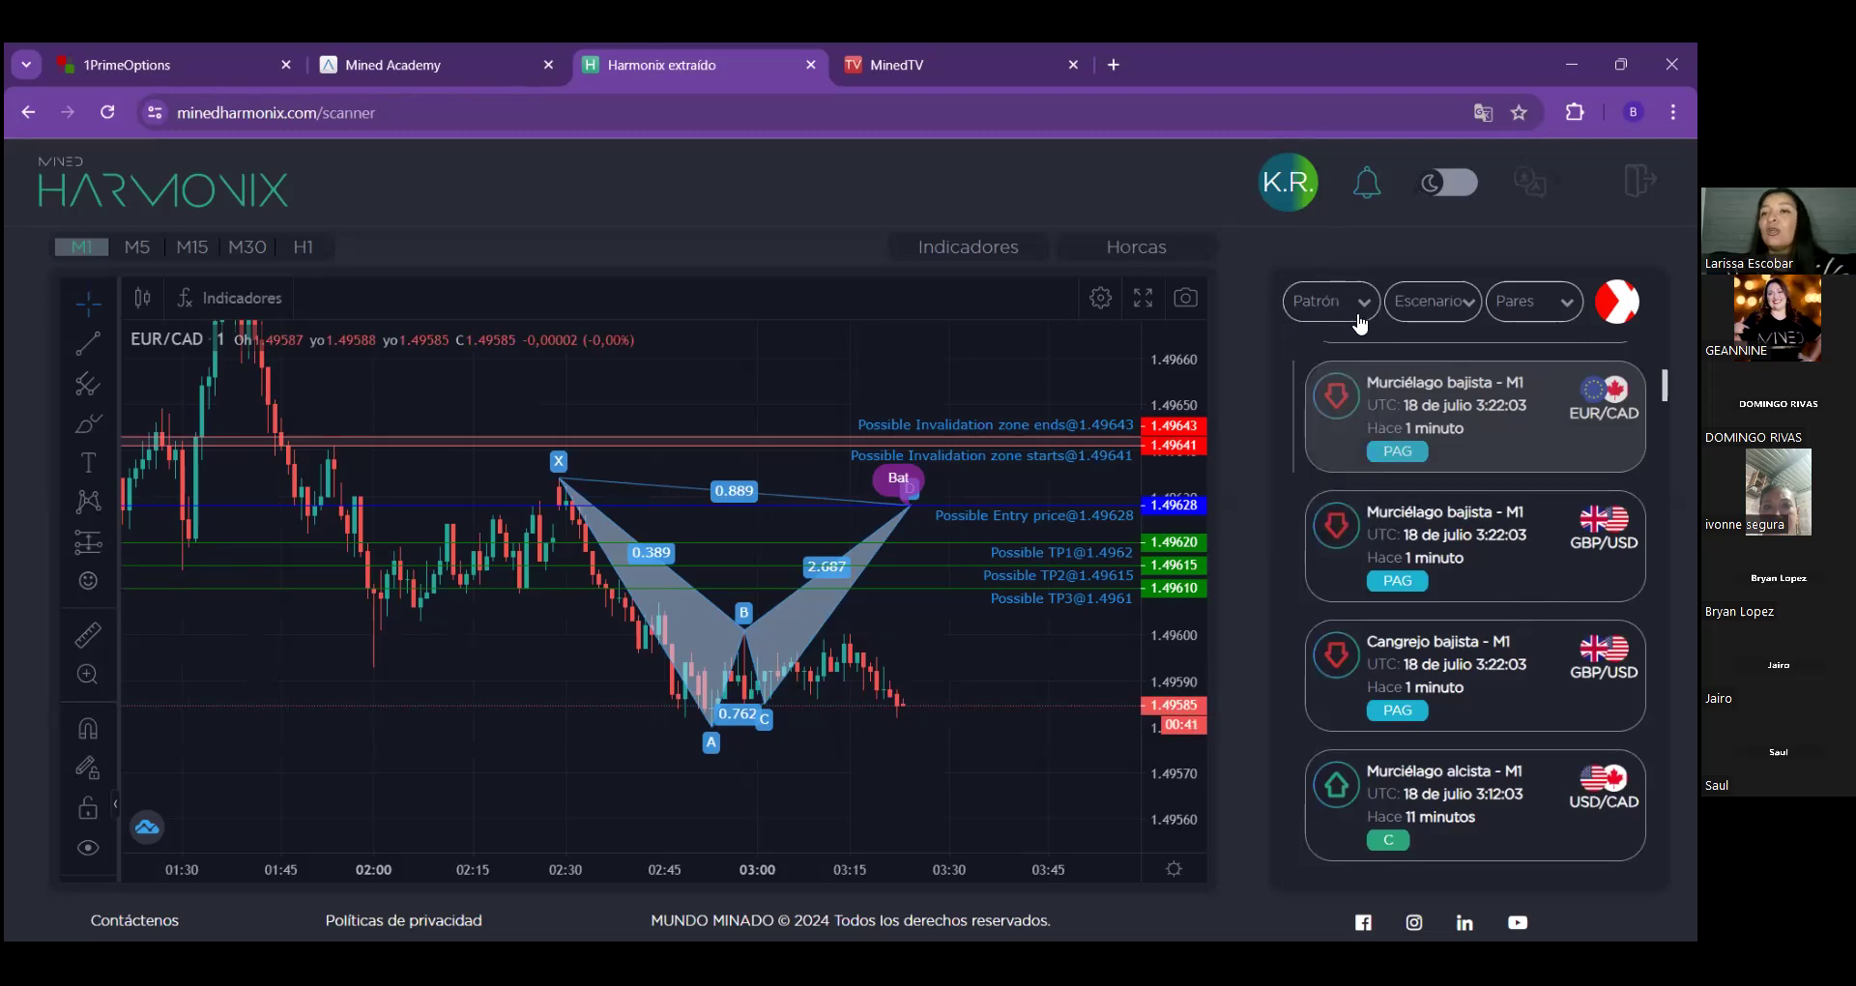
left_click(1455, 307)
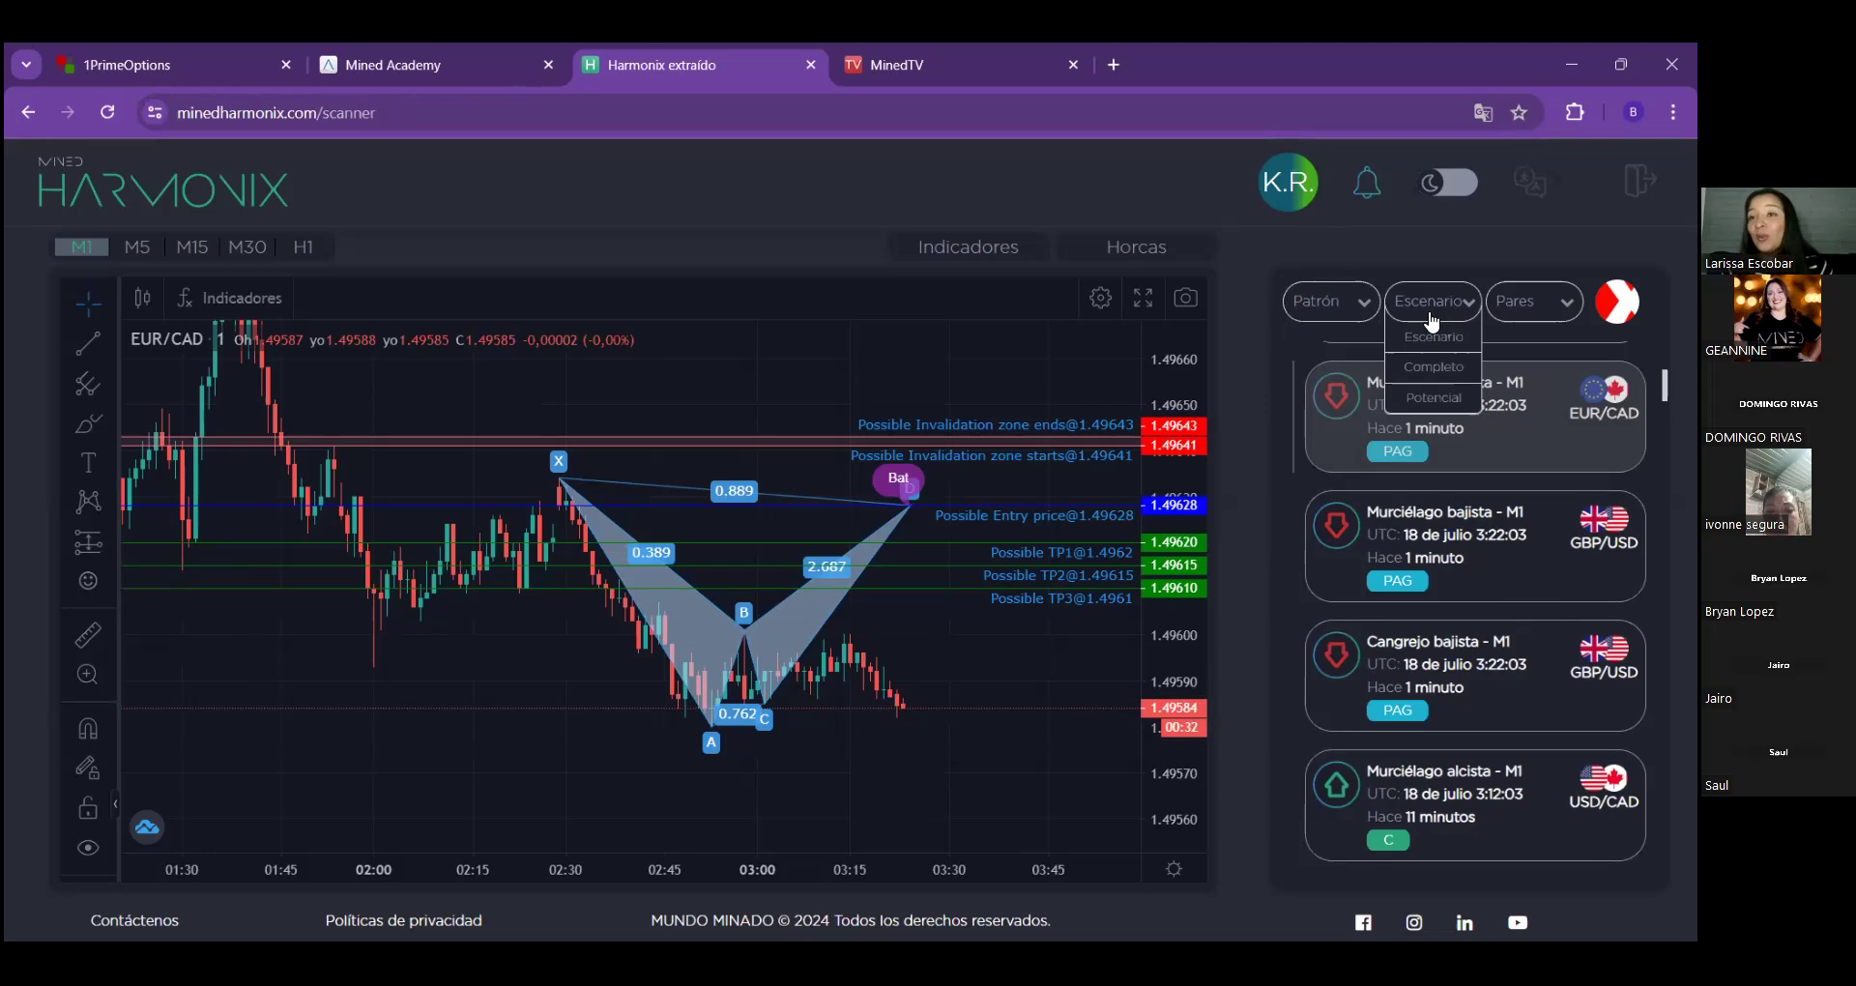
left_click(1429, 399)
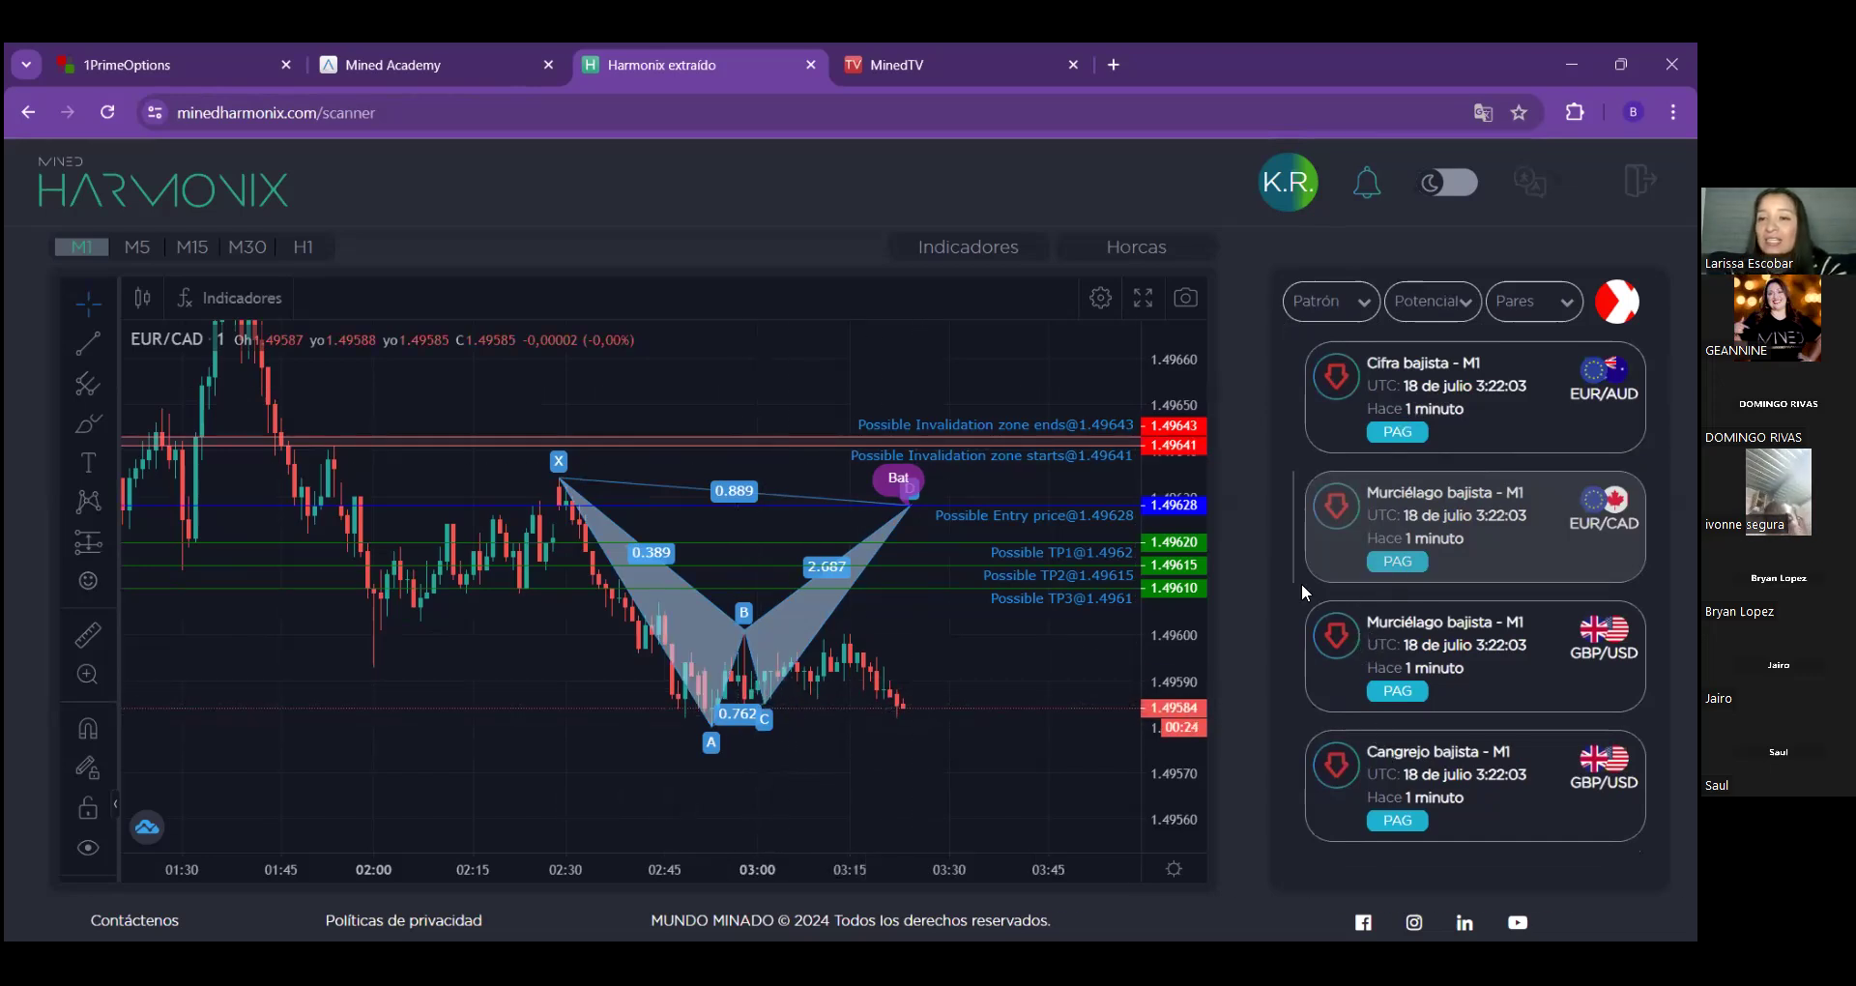
scroll(1131, 609, "down", 2)
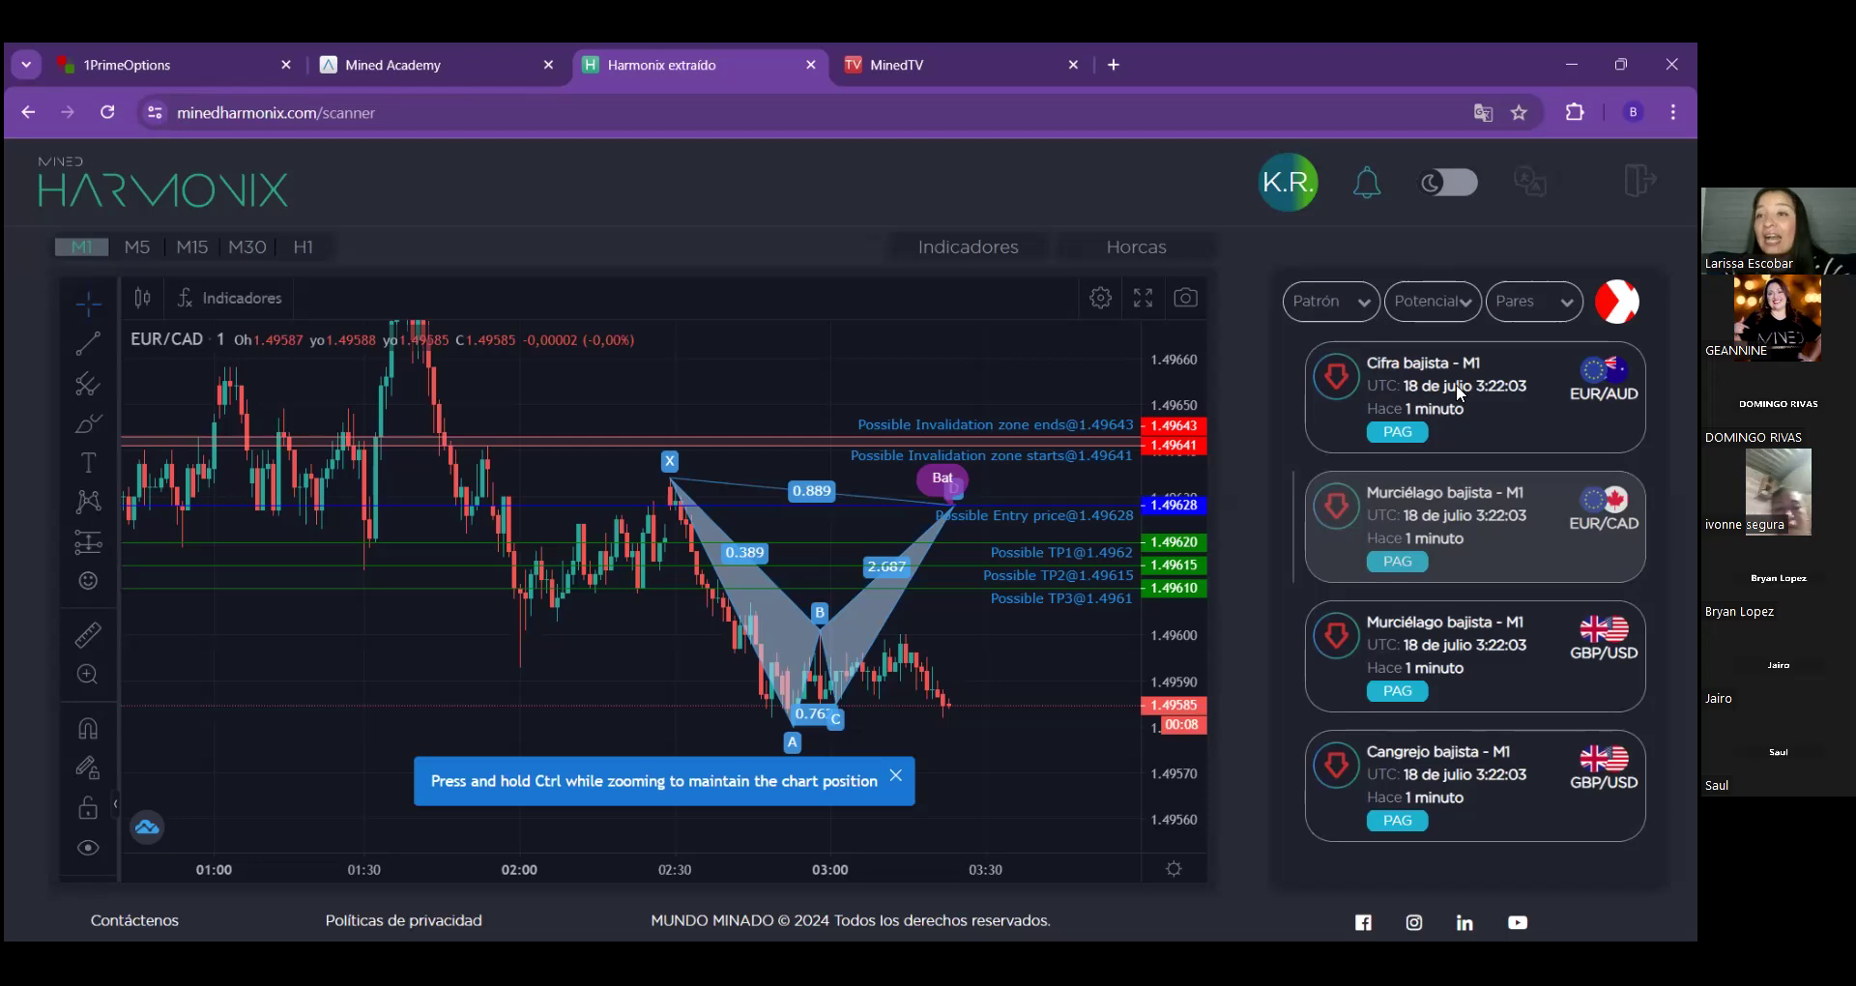
Look through the currency pair filter options and leave the filter on the general Pares option.
left_click(1534, 301)
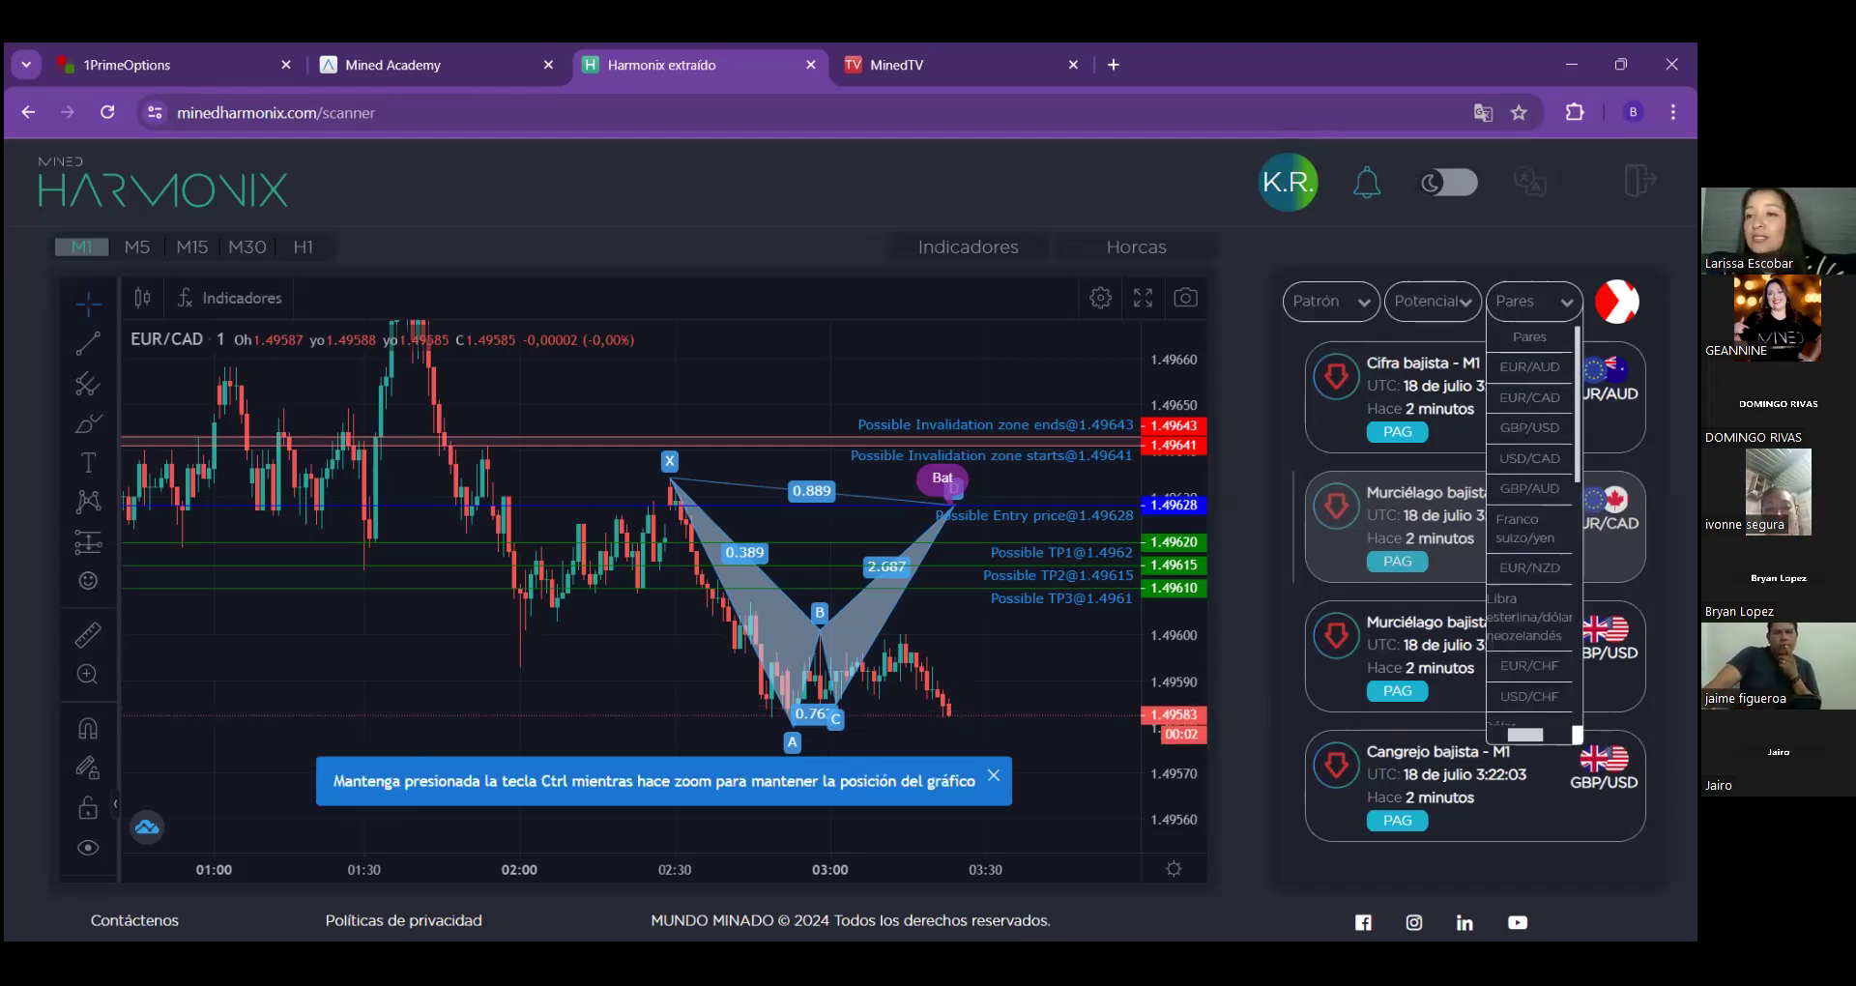
scroll(1529, 406, "down", 5)
scroll(1529, 386, "up", 6)
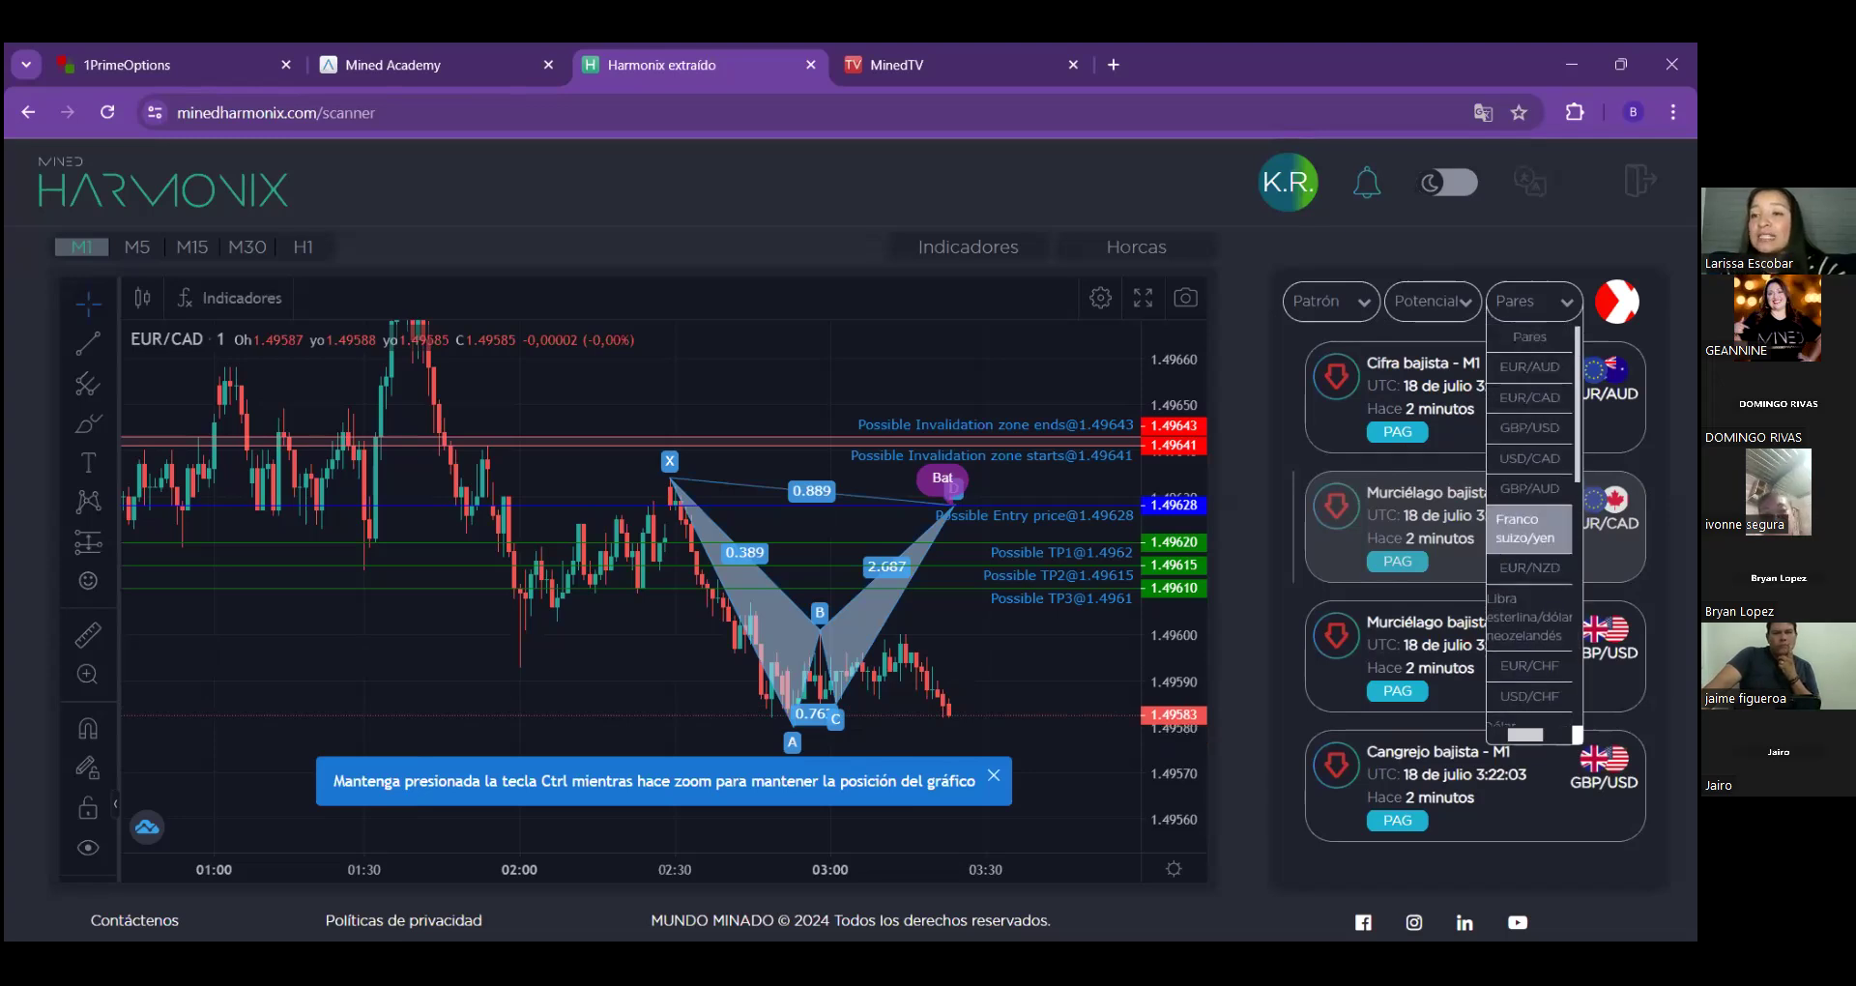
left_click(1529, 337)
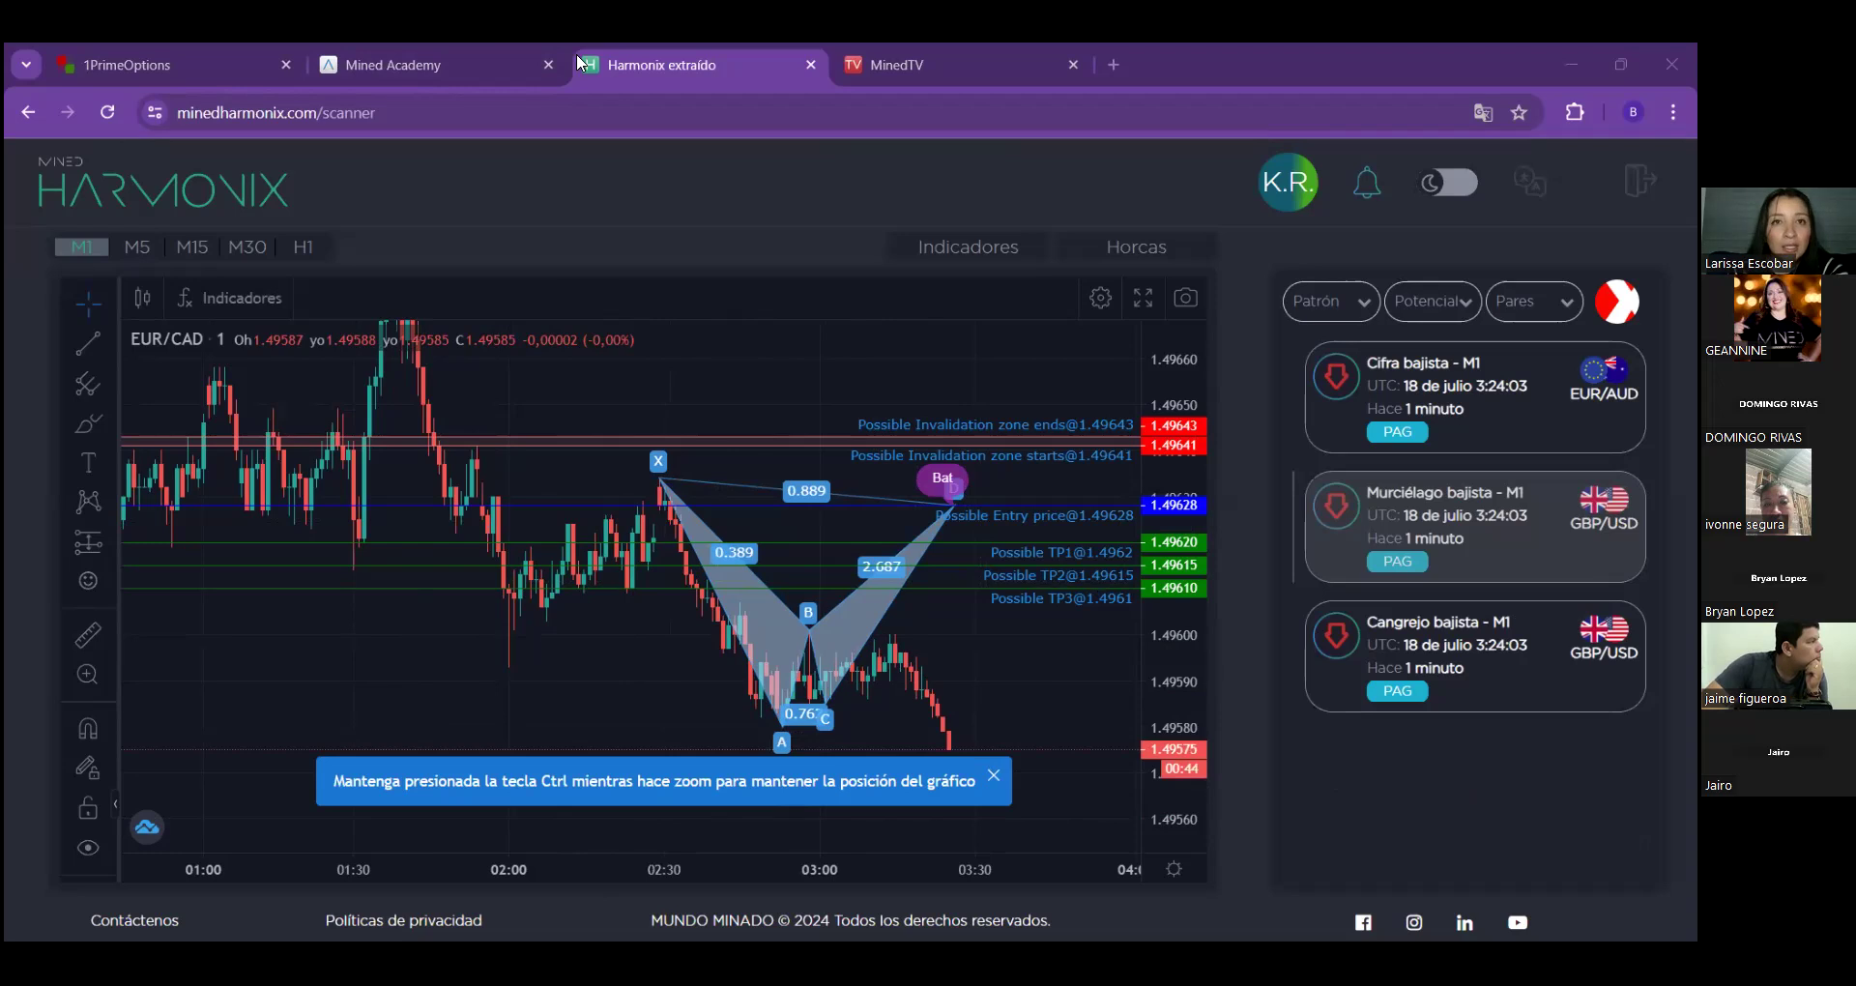
Switch to MinedTV and log in with the account details already filled in.
left_click(919, 55)
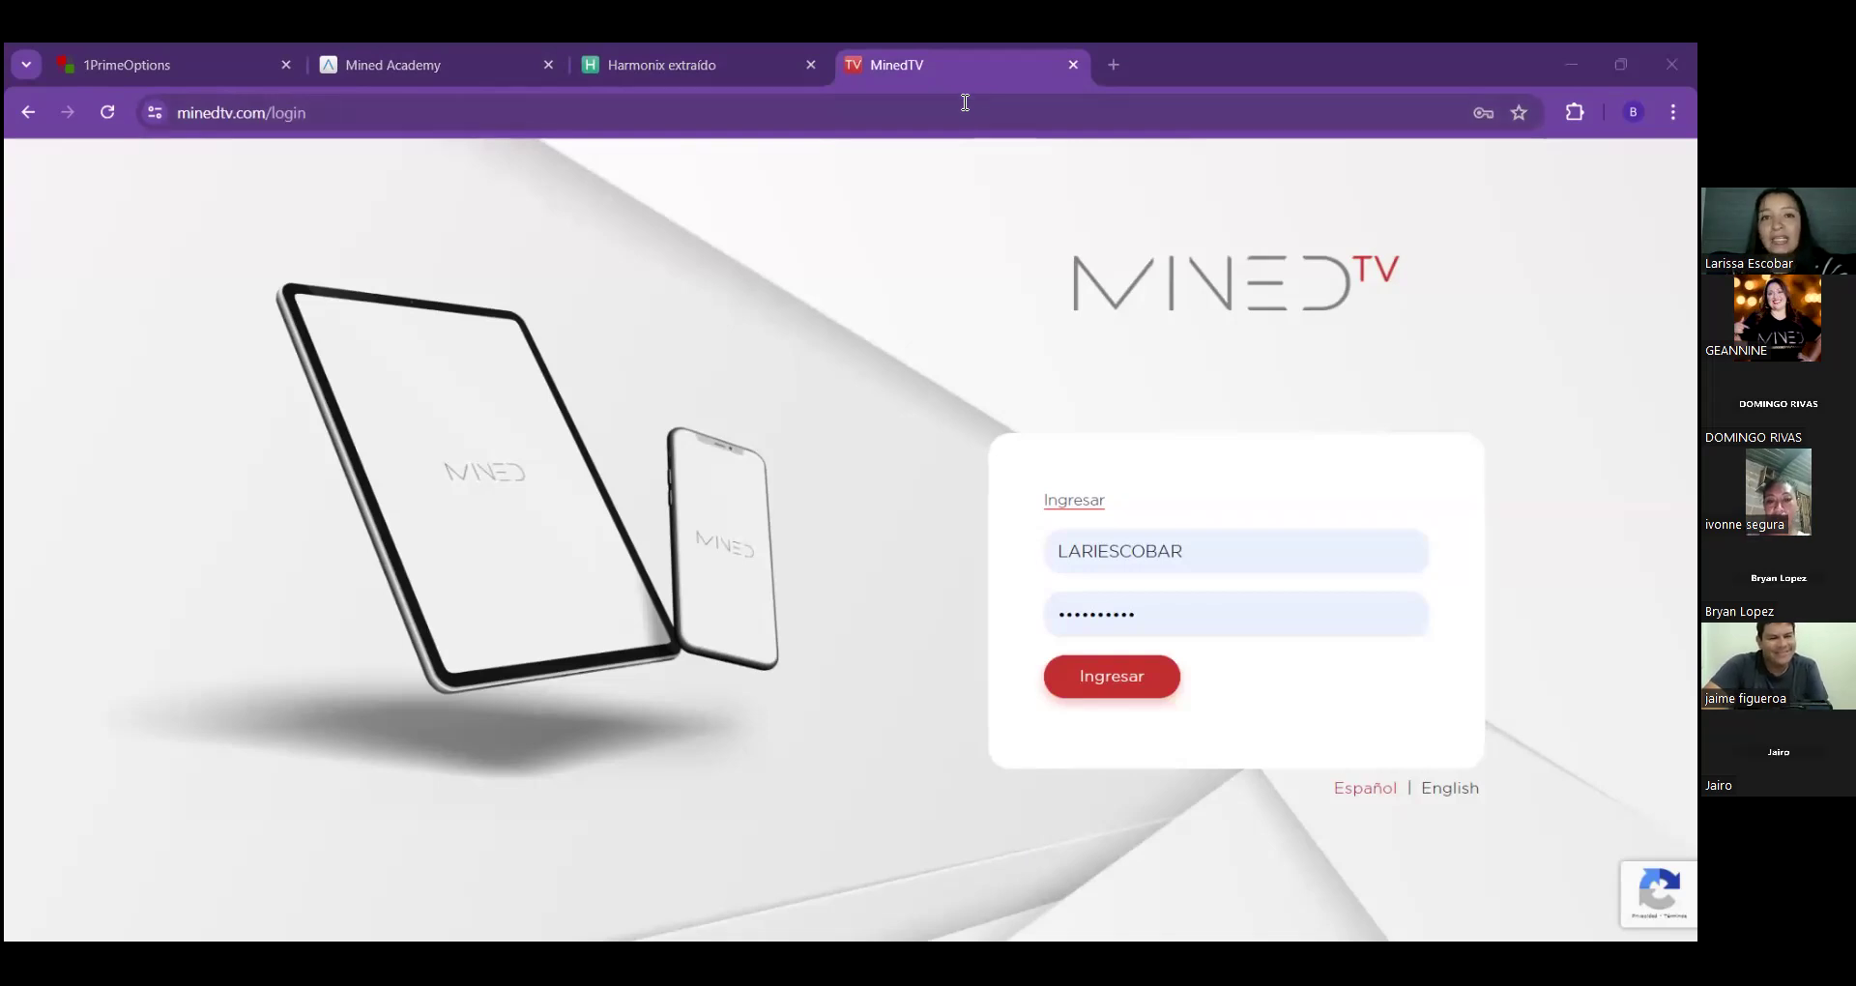
left_click(299, 709)
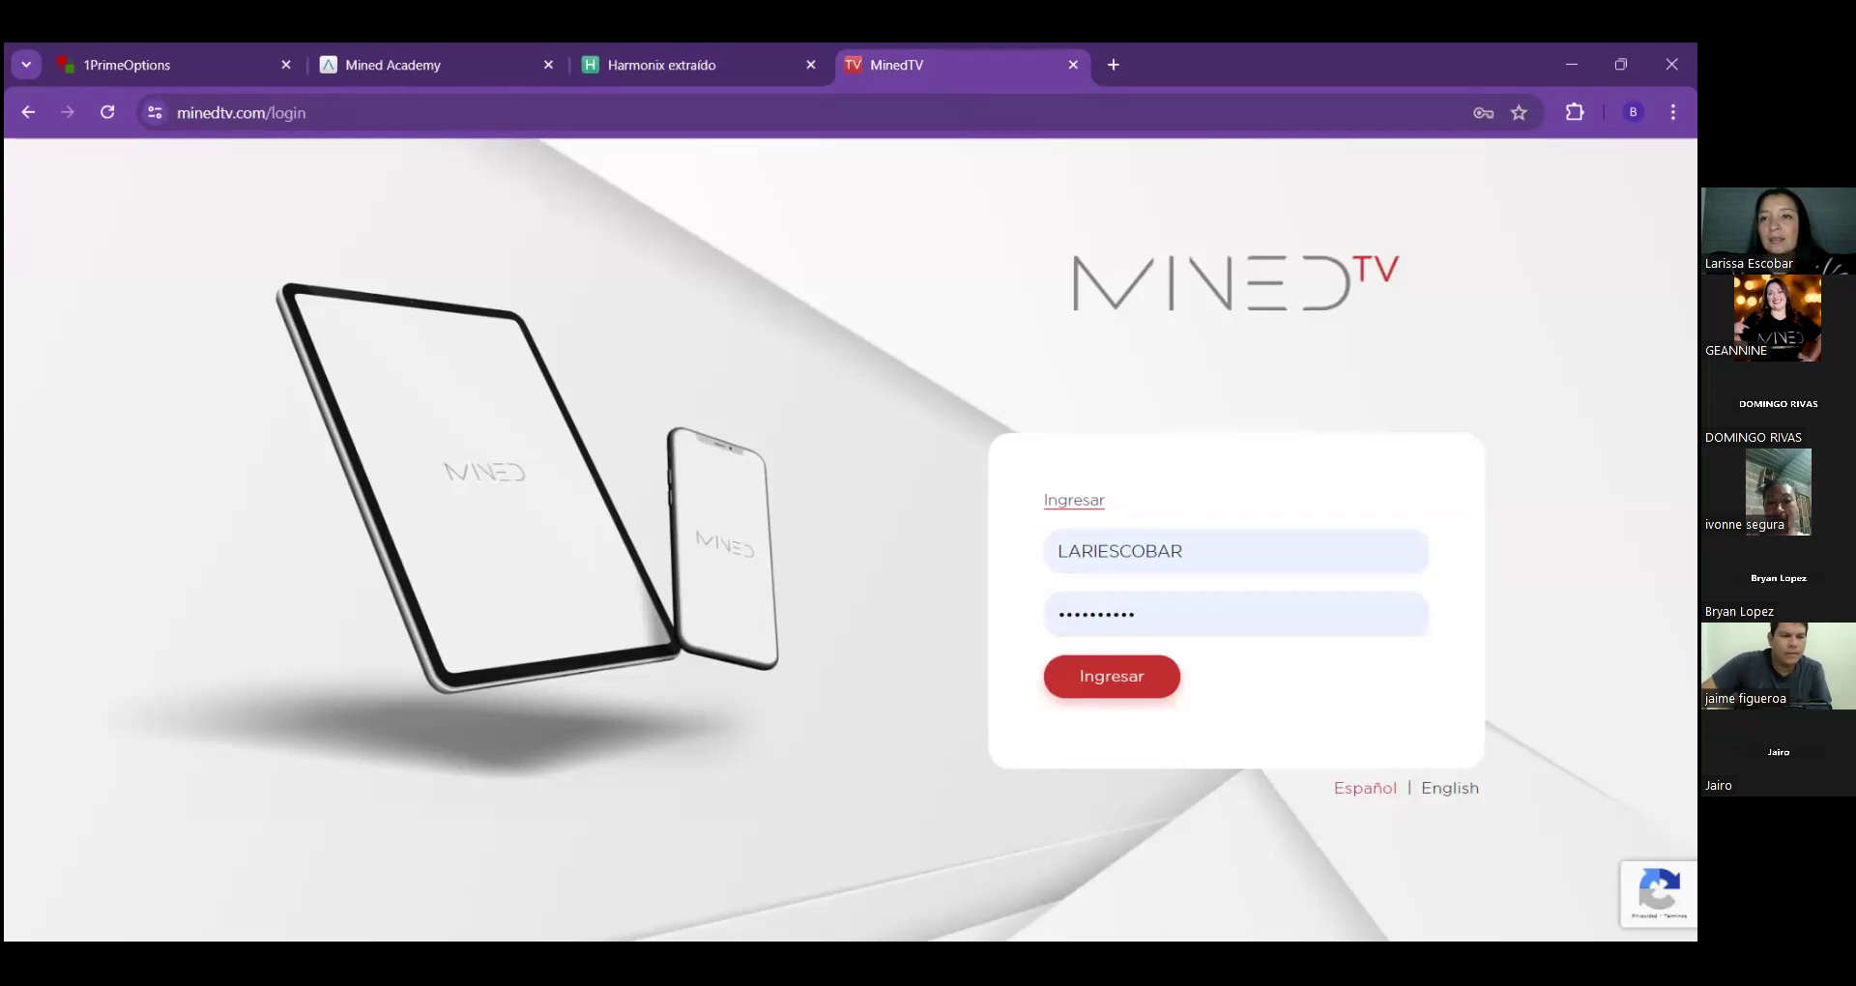
left_click(1108, 688)
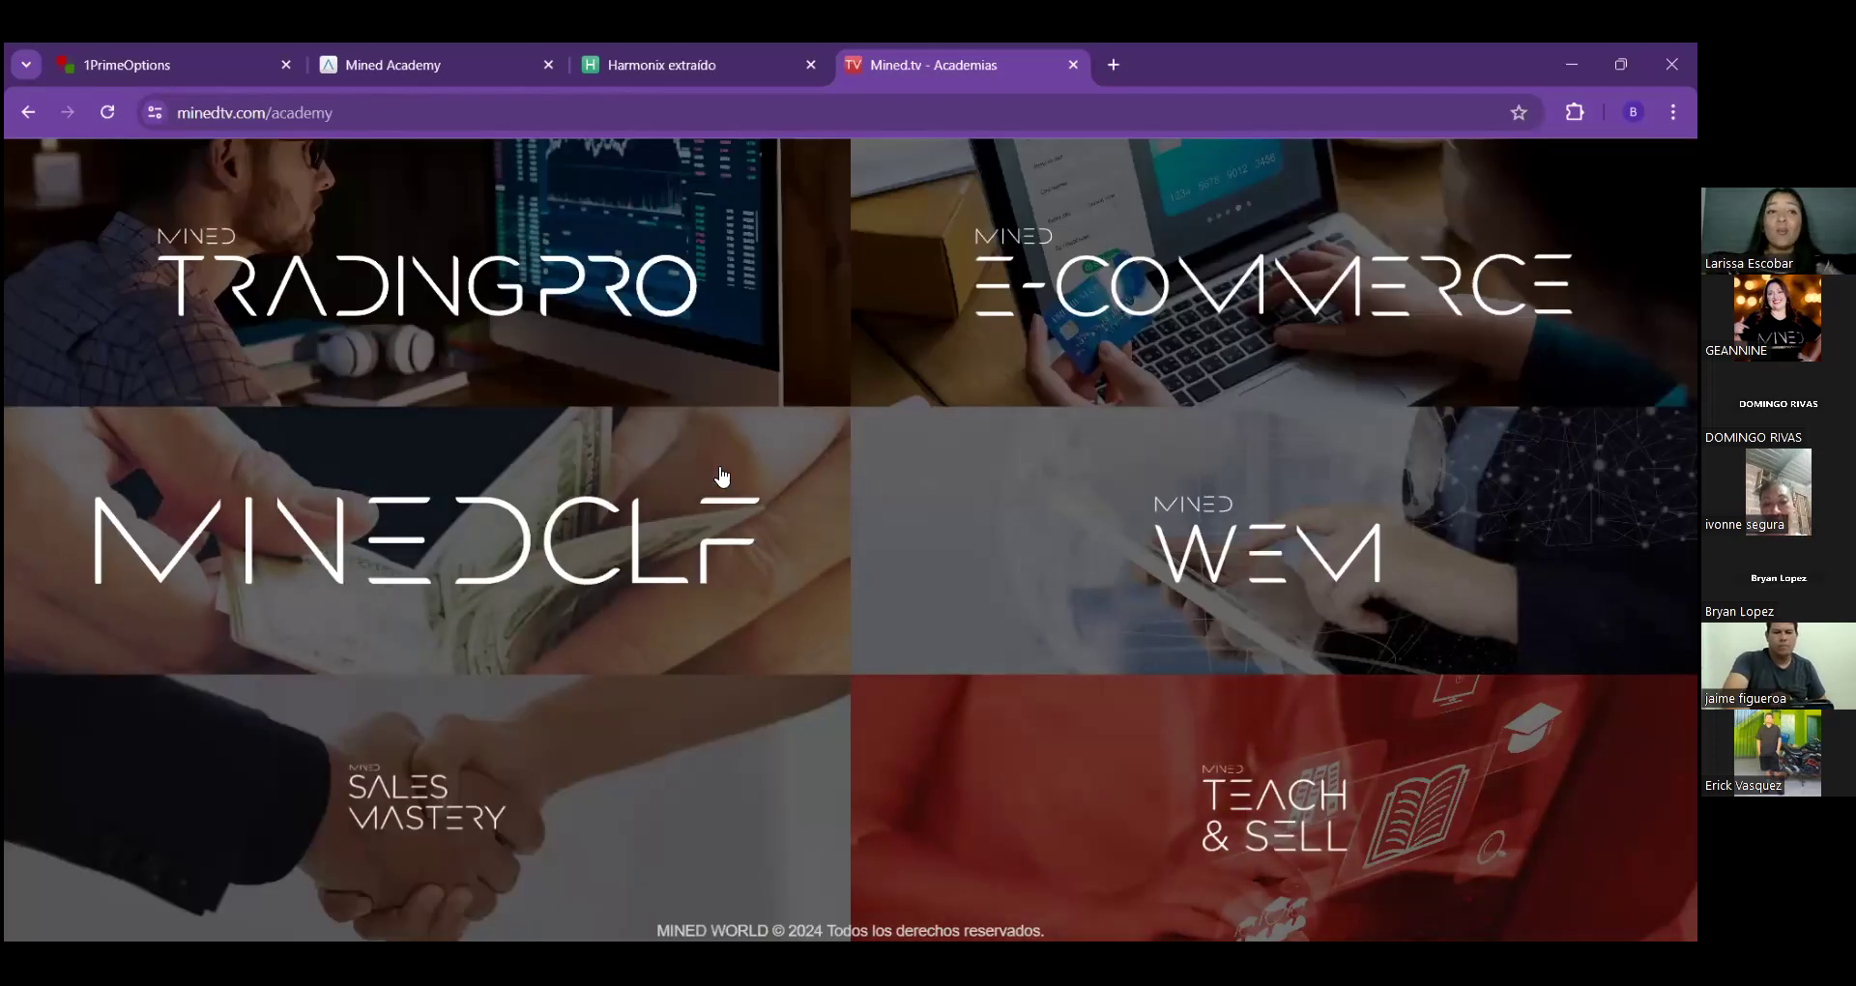
Open the TradingPro academy and go to the programme guide of its Binarias academy.
left_click(449, 305)
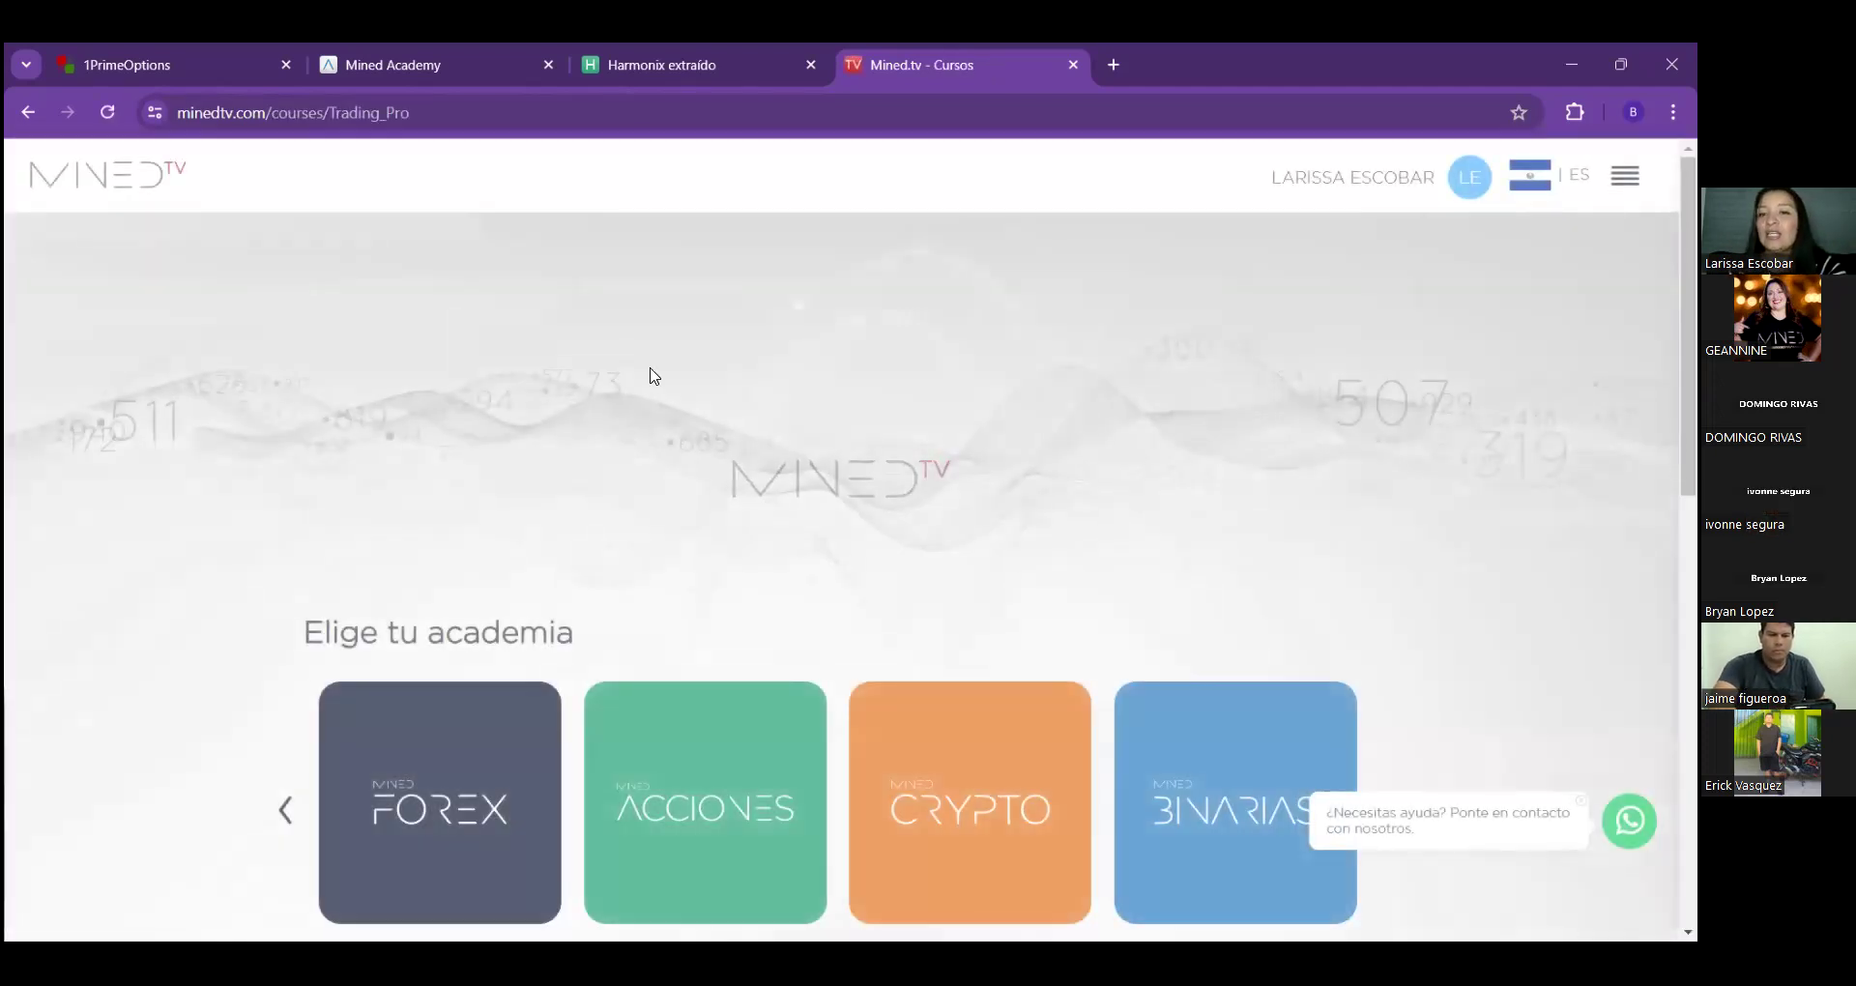
scroll(962, 415, "down", 2)
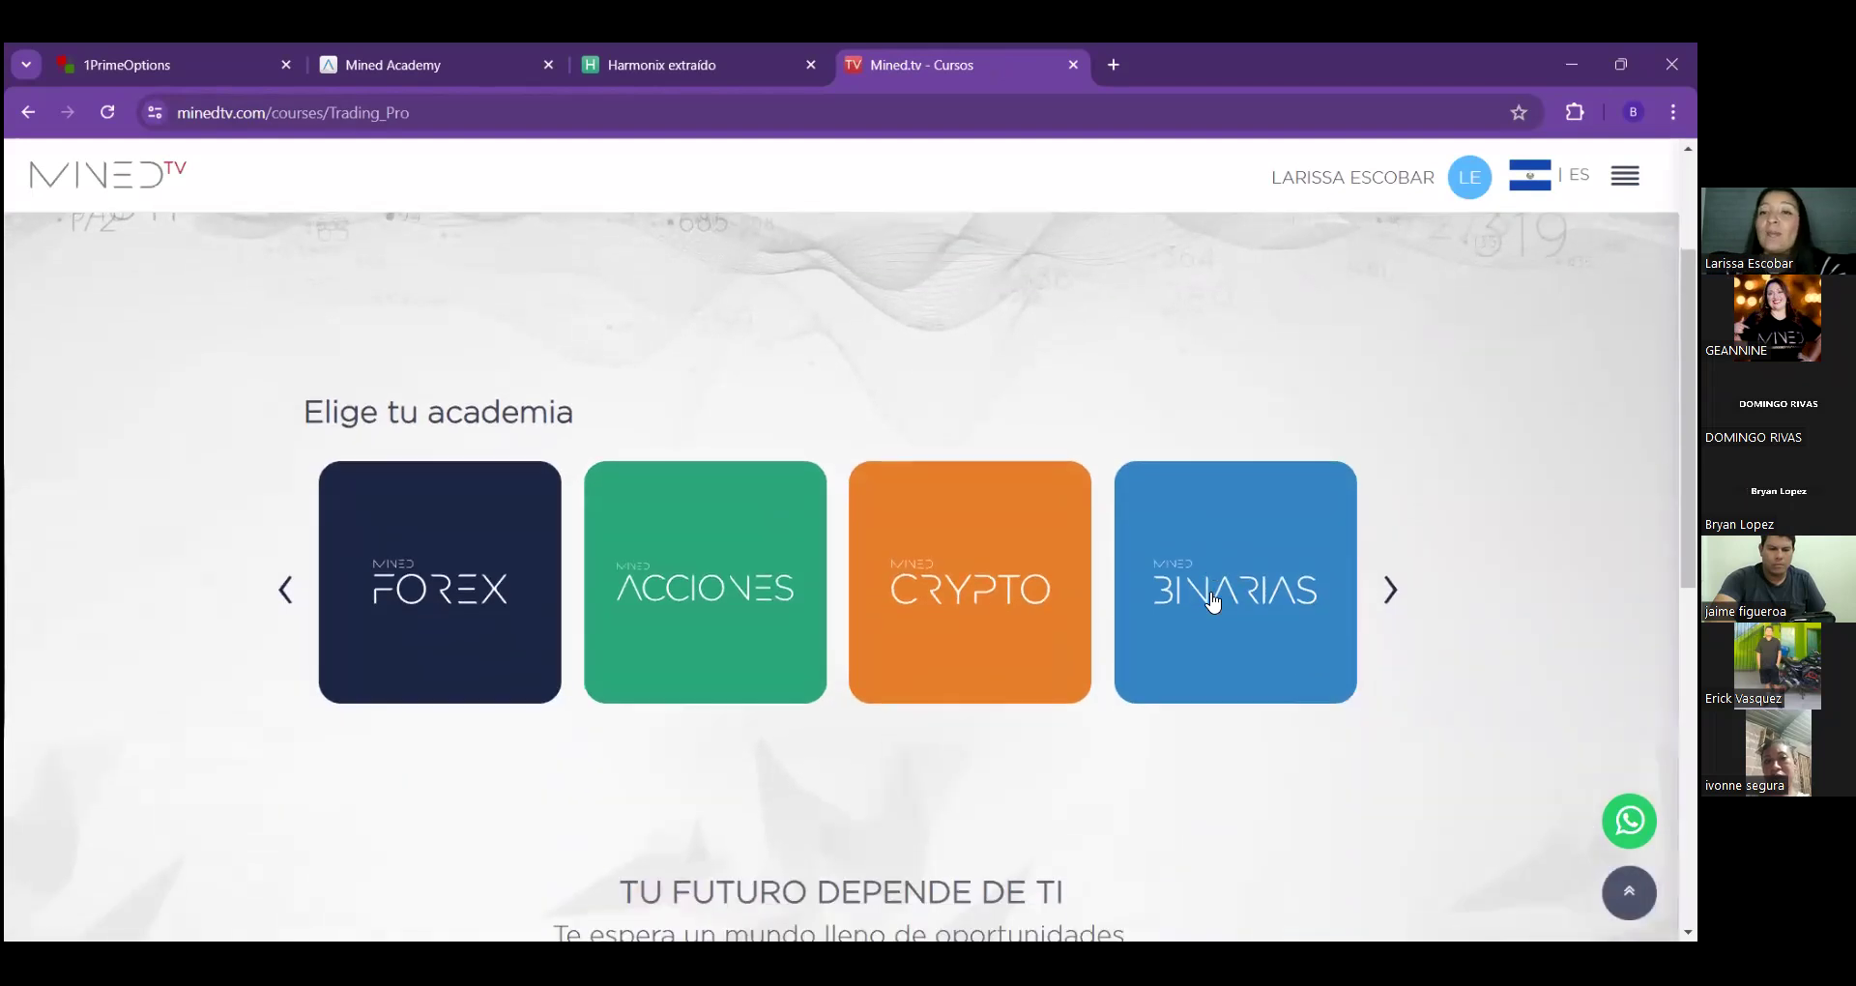
left_click(1226, 586)
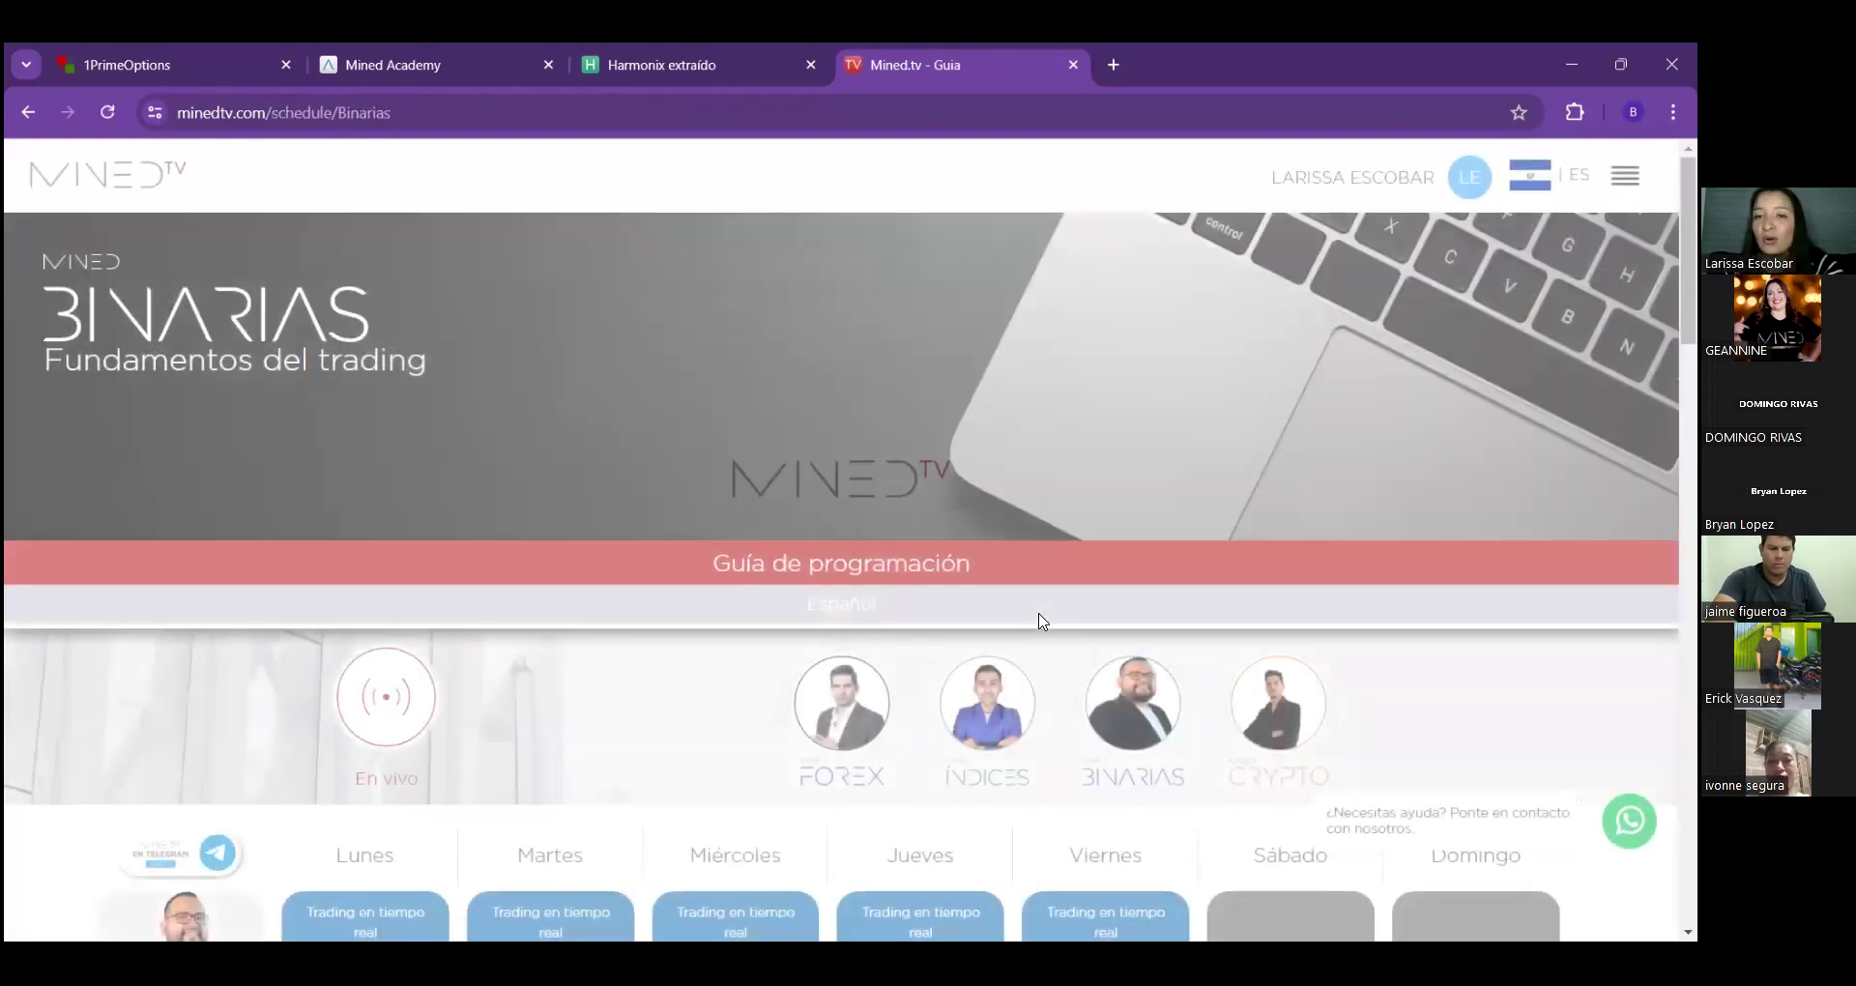
Look through the weekly Binarias guide, from the academy channels at its start to the last educator's live sessions.
scroll(504, 524, "down", 2)
scroll(505, 525, "down", 1)
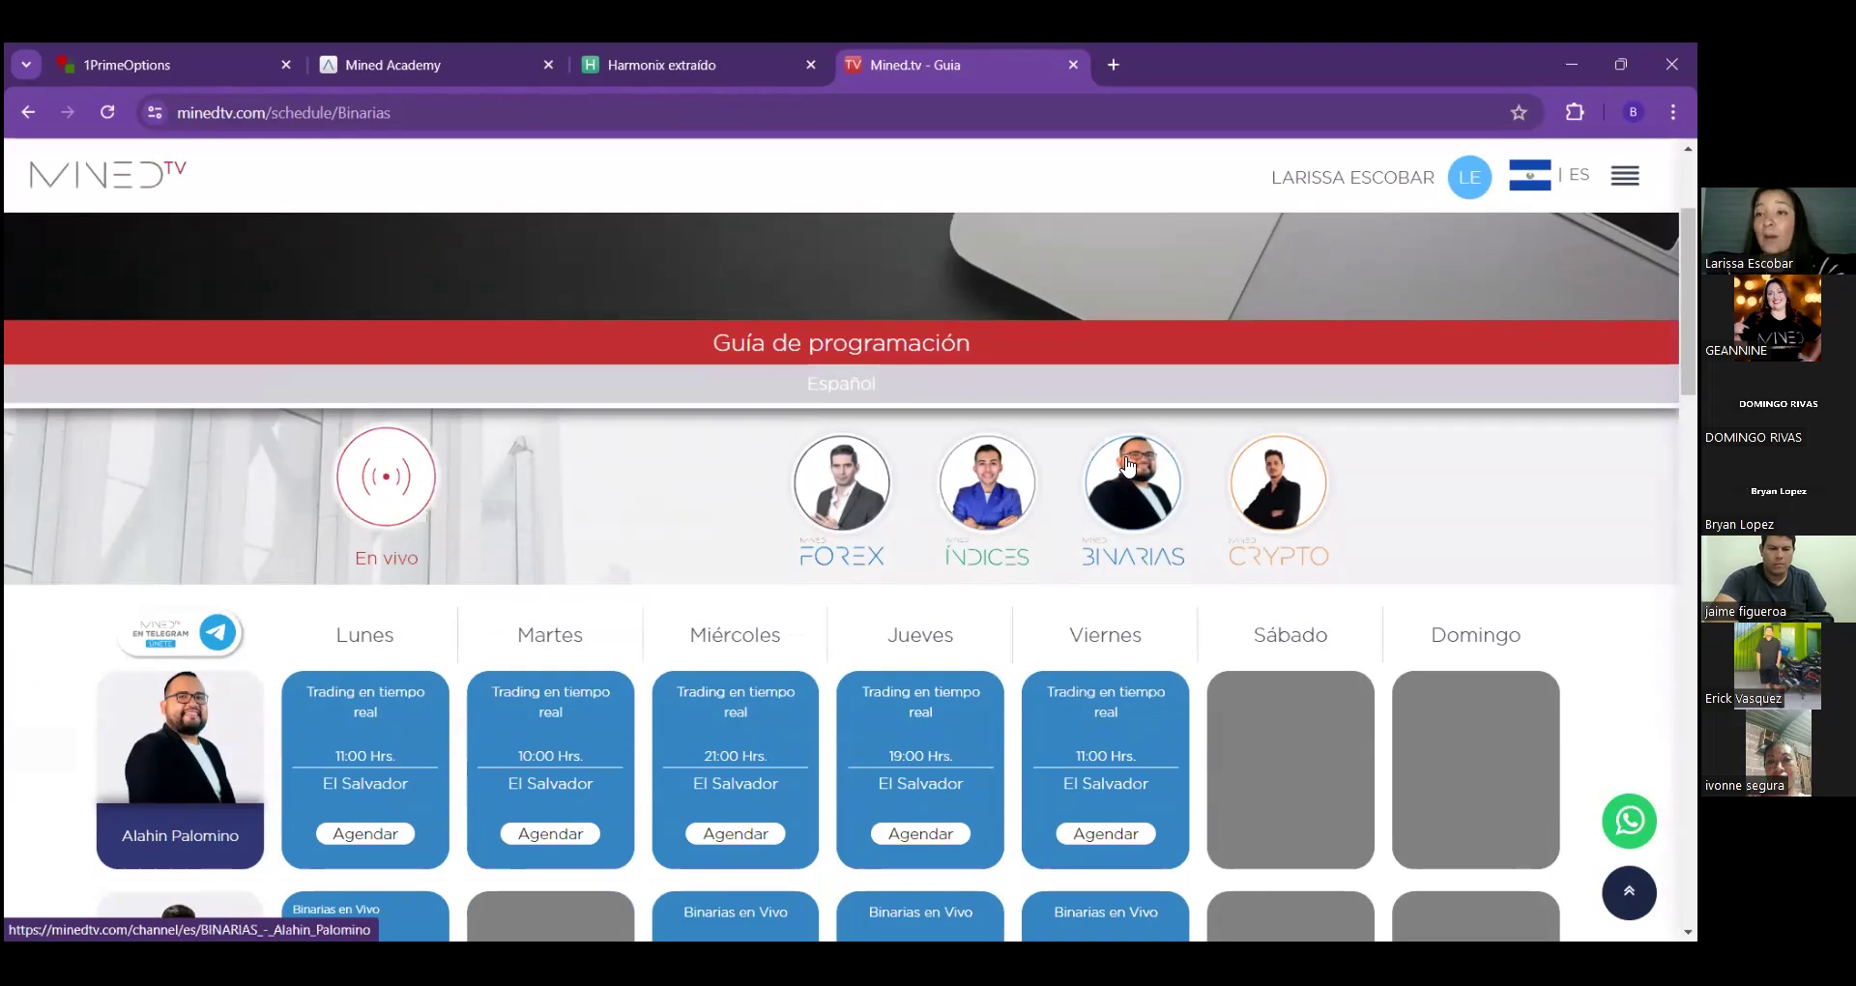
scroll(1127, 462, "down", 6)
scroll(1127, 461, "down", 9)
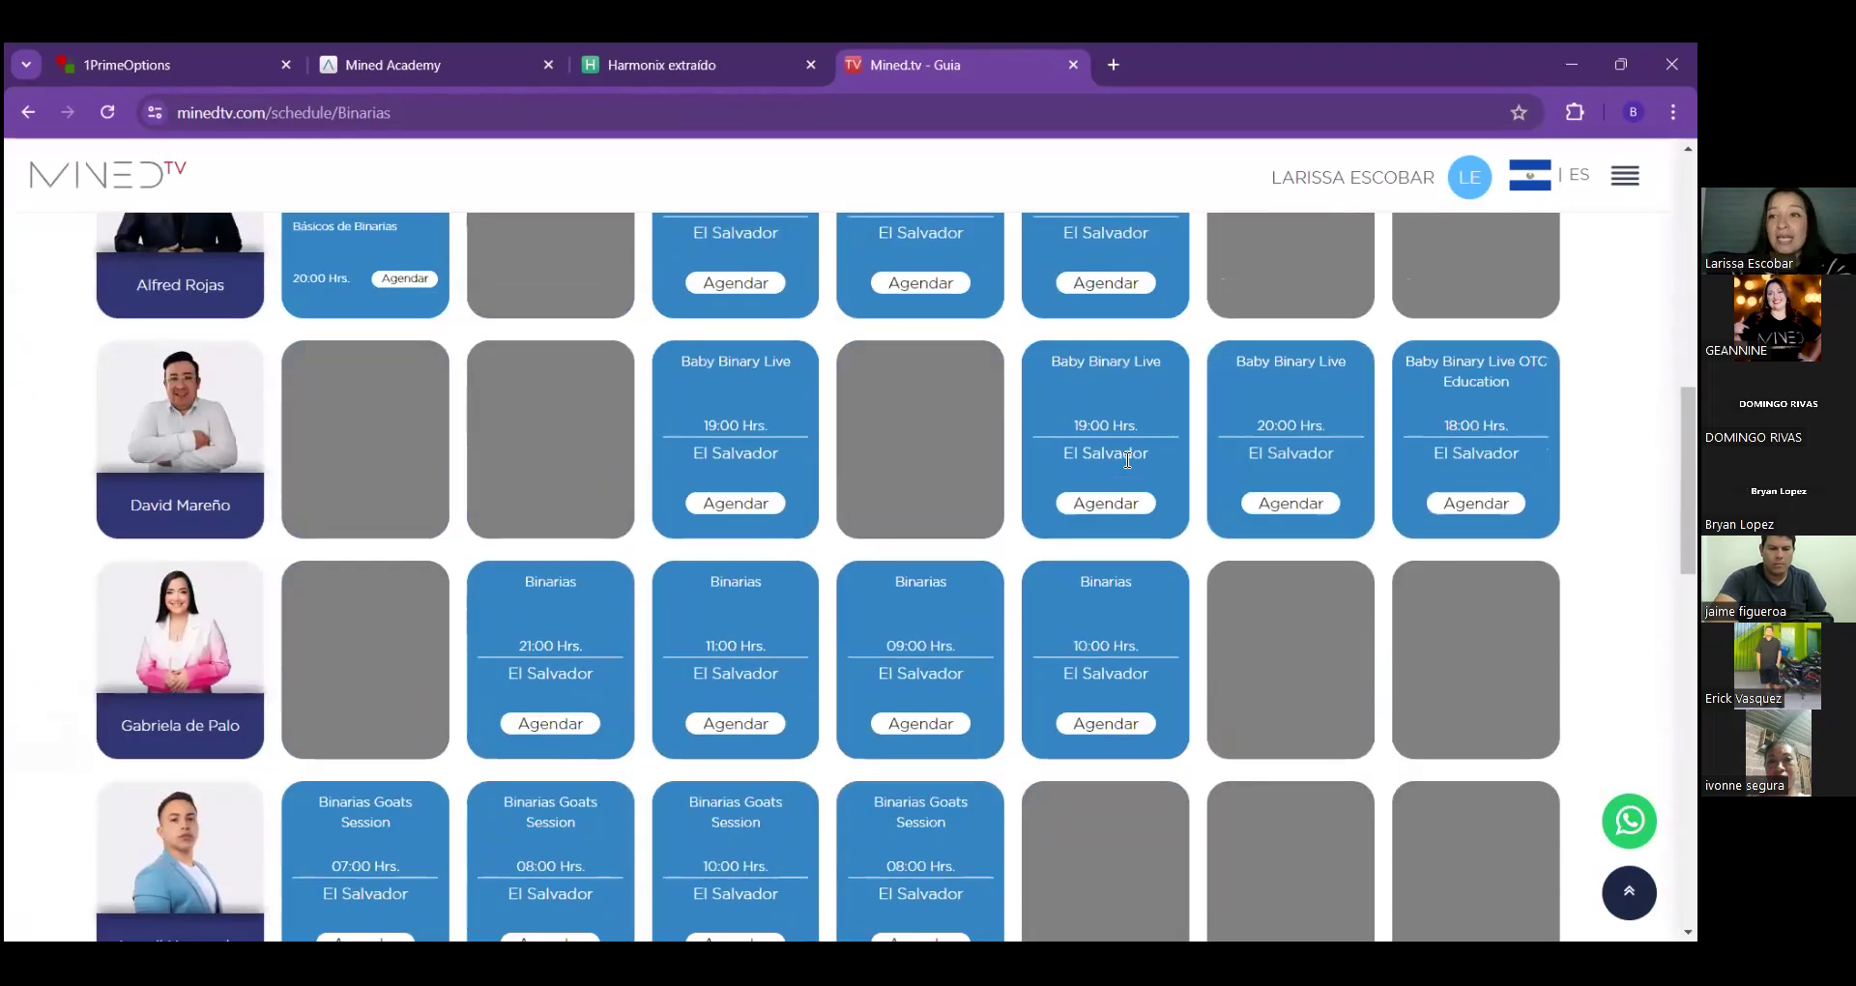
scroll(1125, 455, "down", 1)
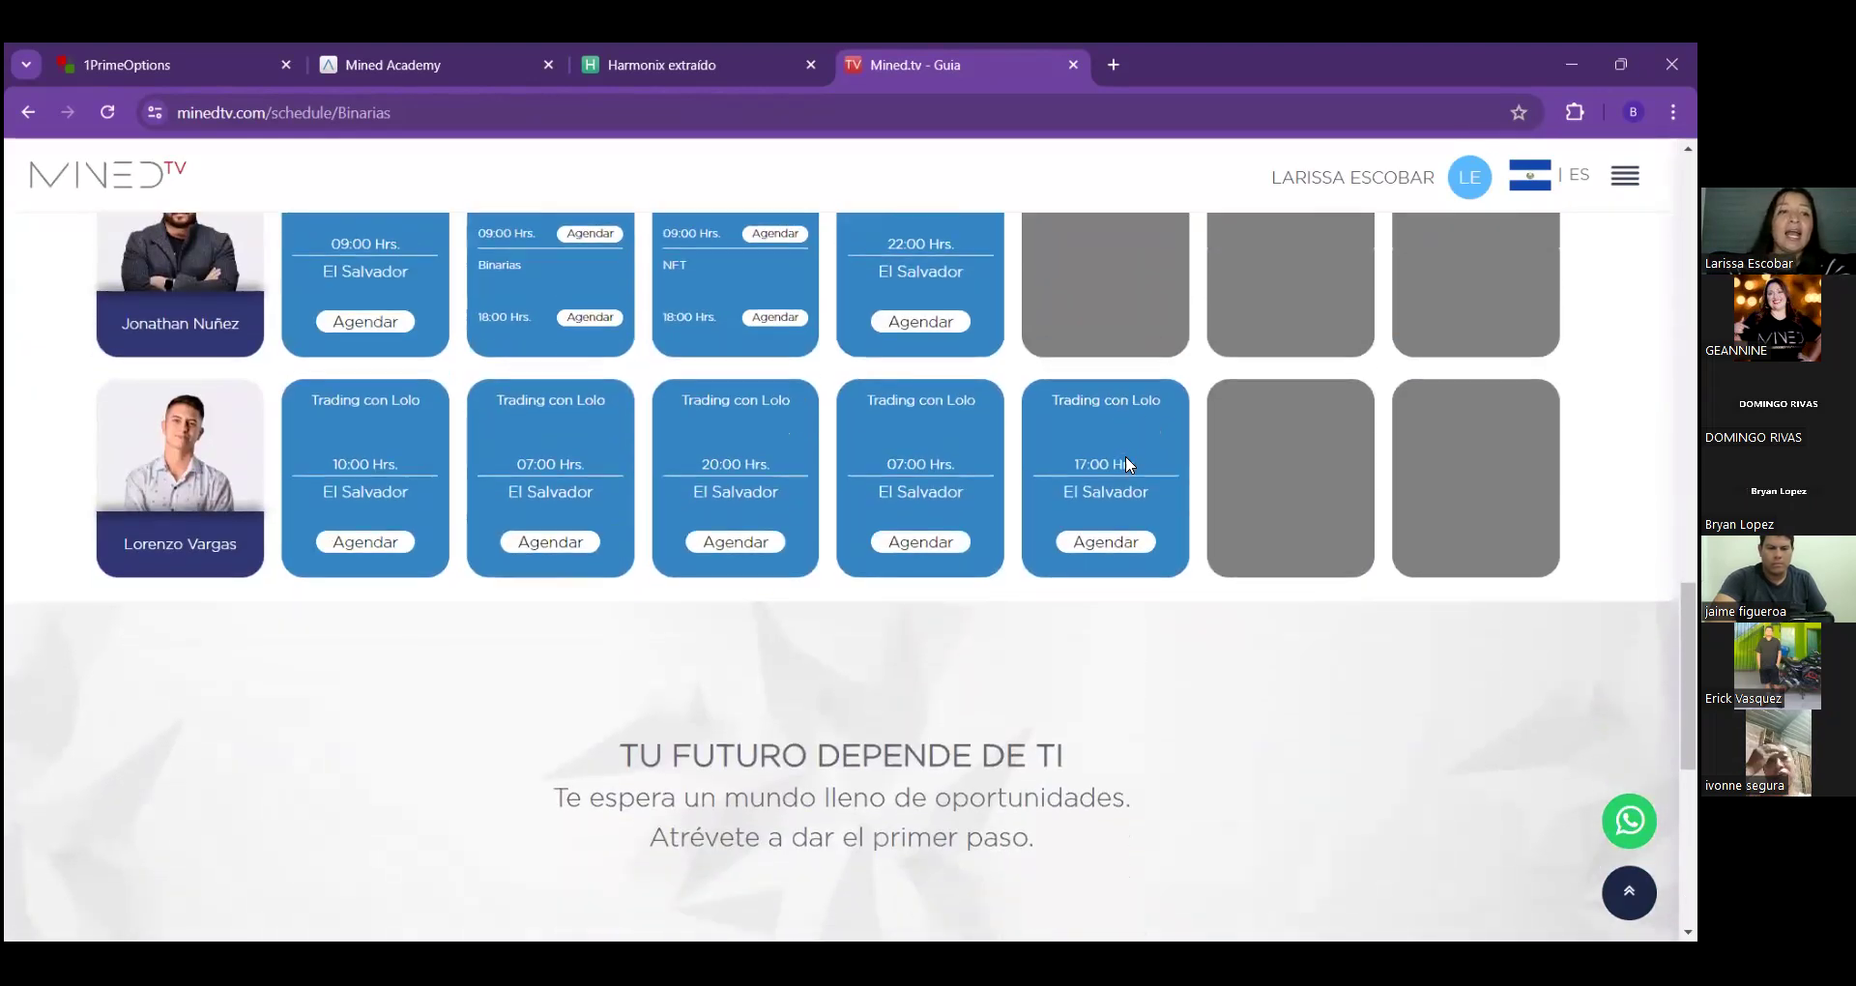
scroll(1128, 464, "up", 3)
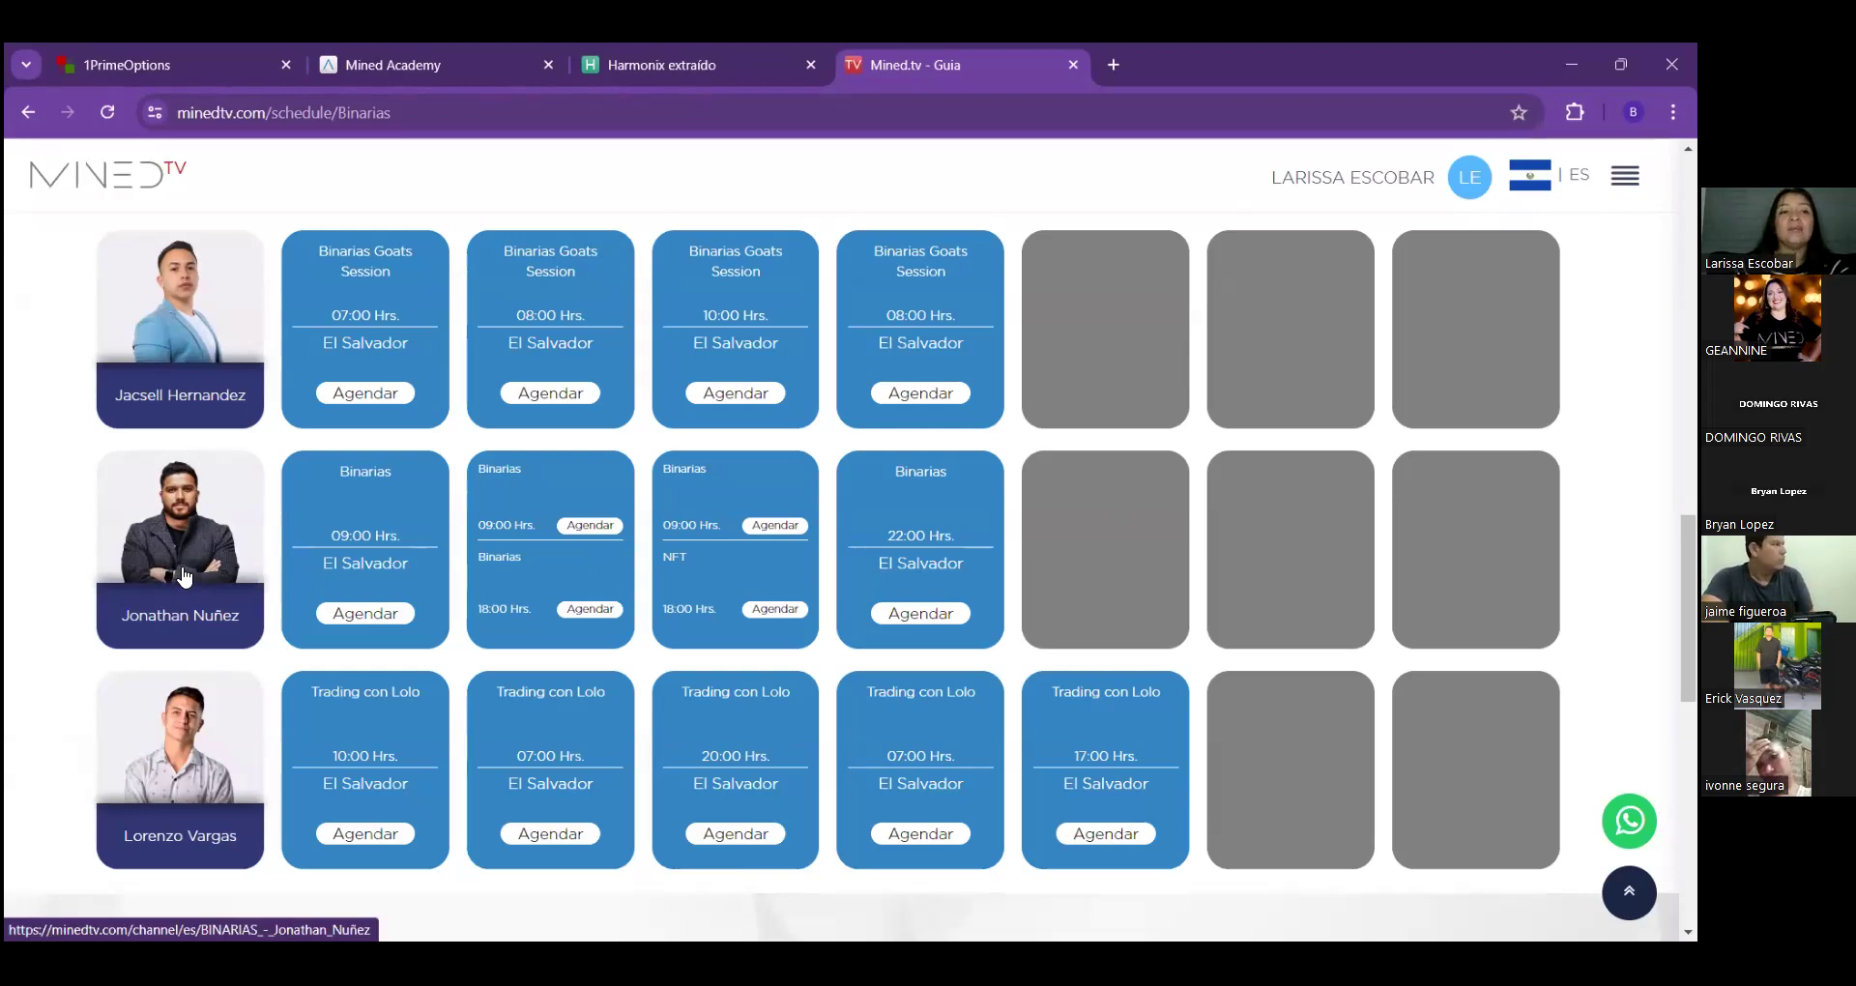
scroll(232, 566, "up", 5)
scroll(232, 565, "up", 5)
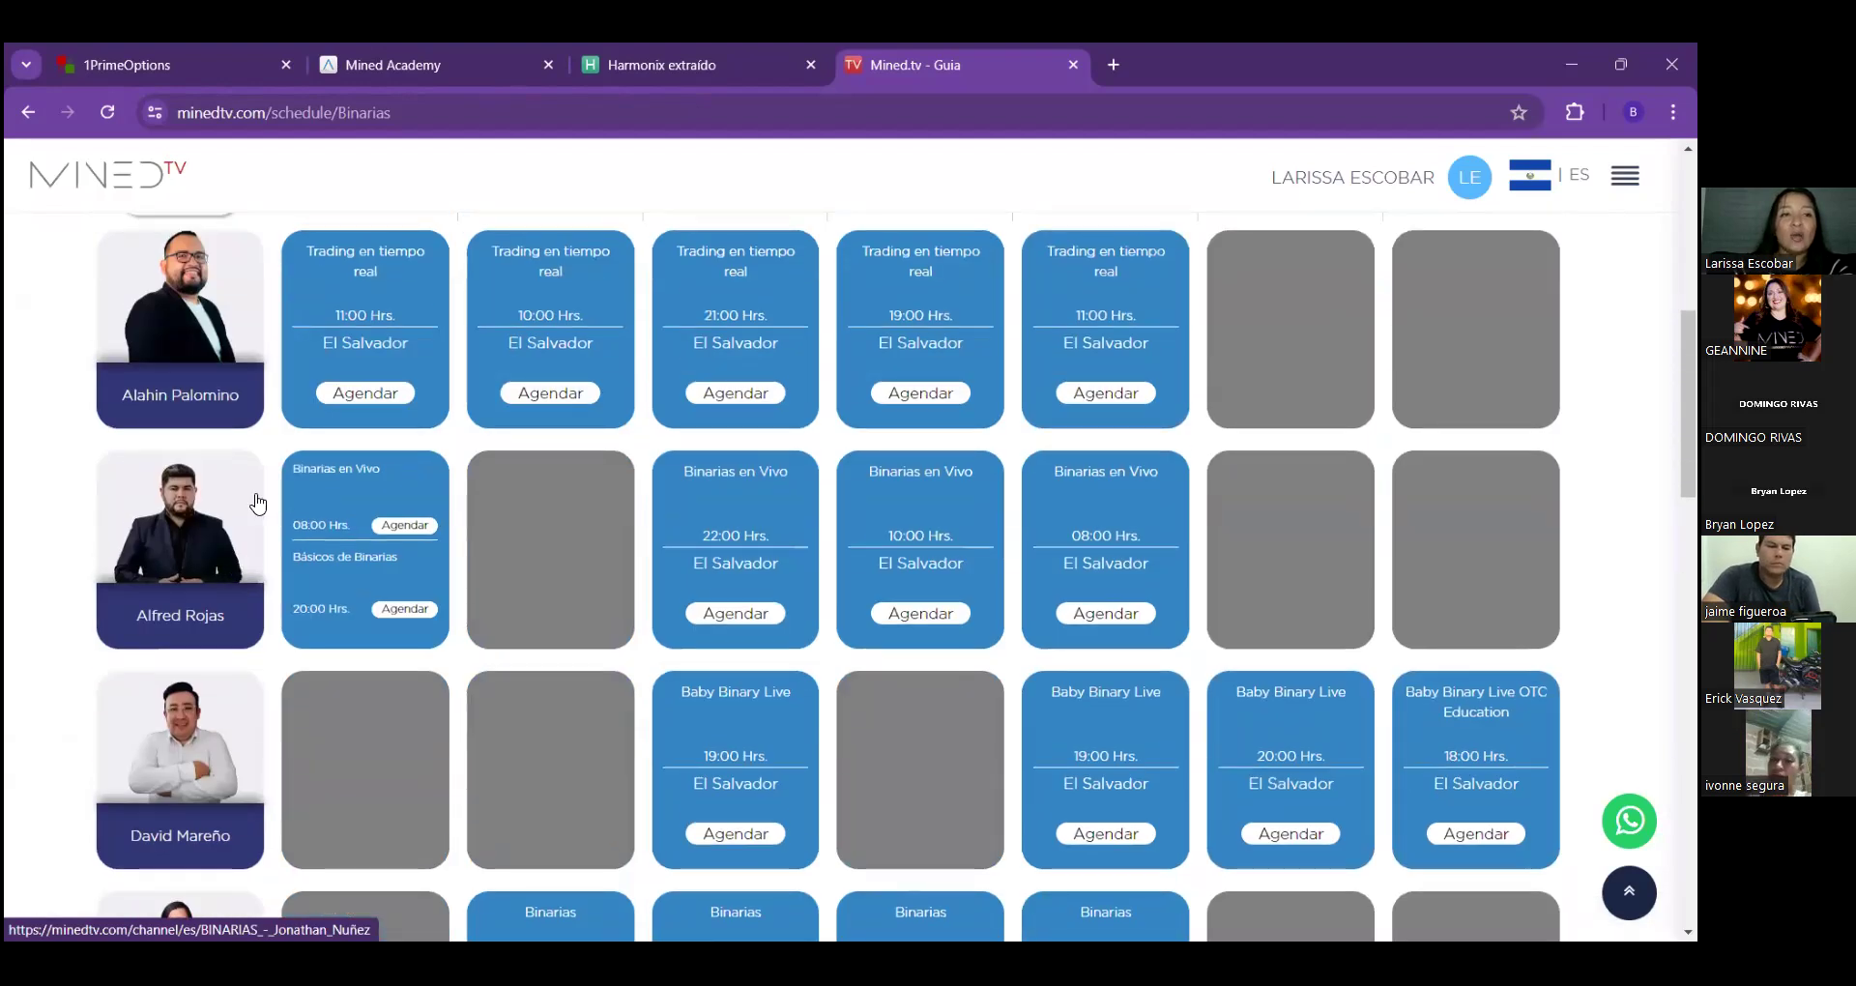
scroll(249, 497, "up", 2)
scroll(258, 502, "down", 3)
scroll(259, 502, "down", 7)
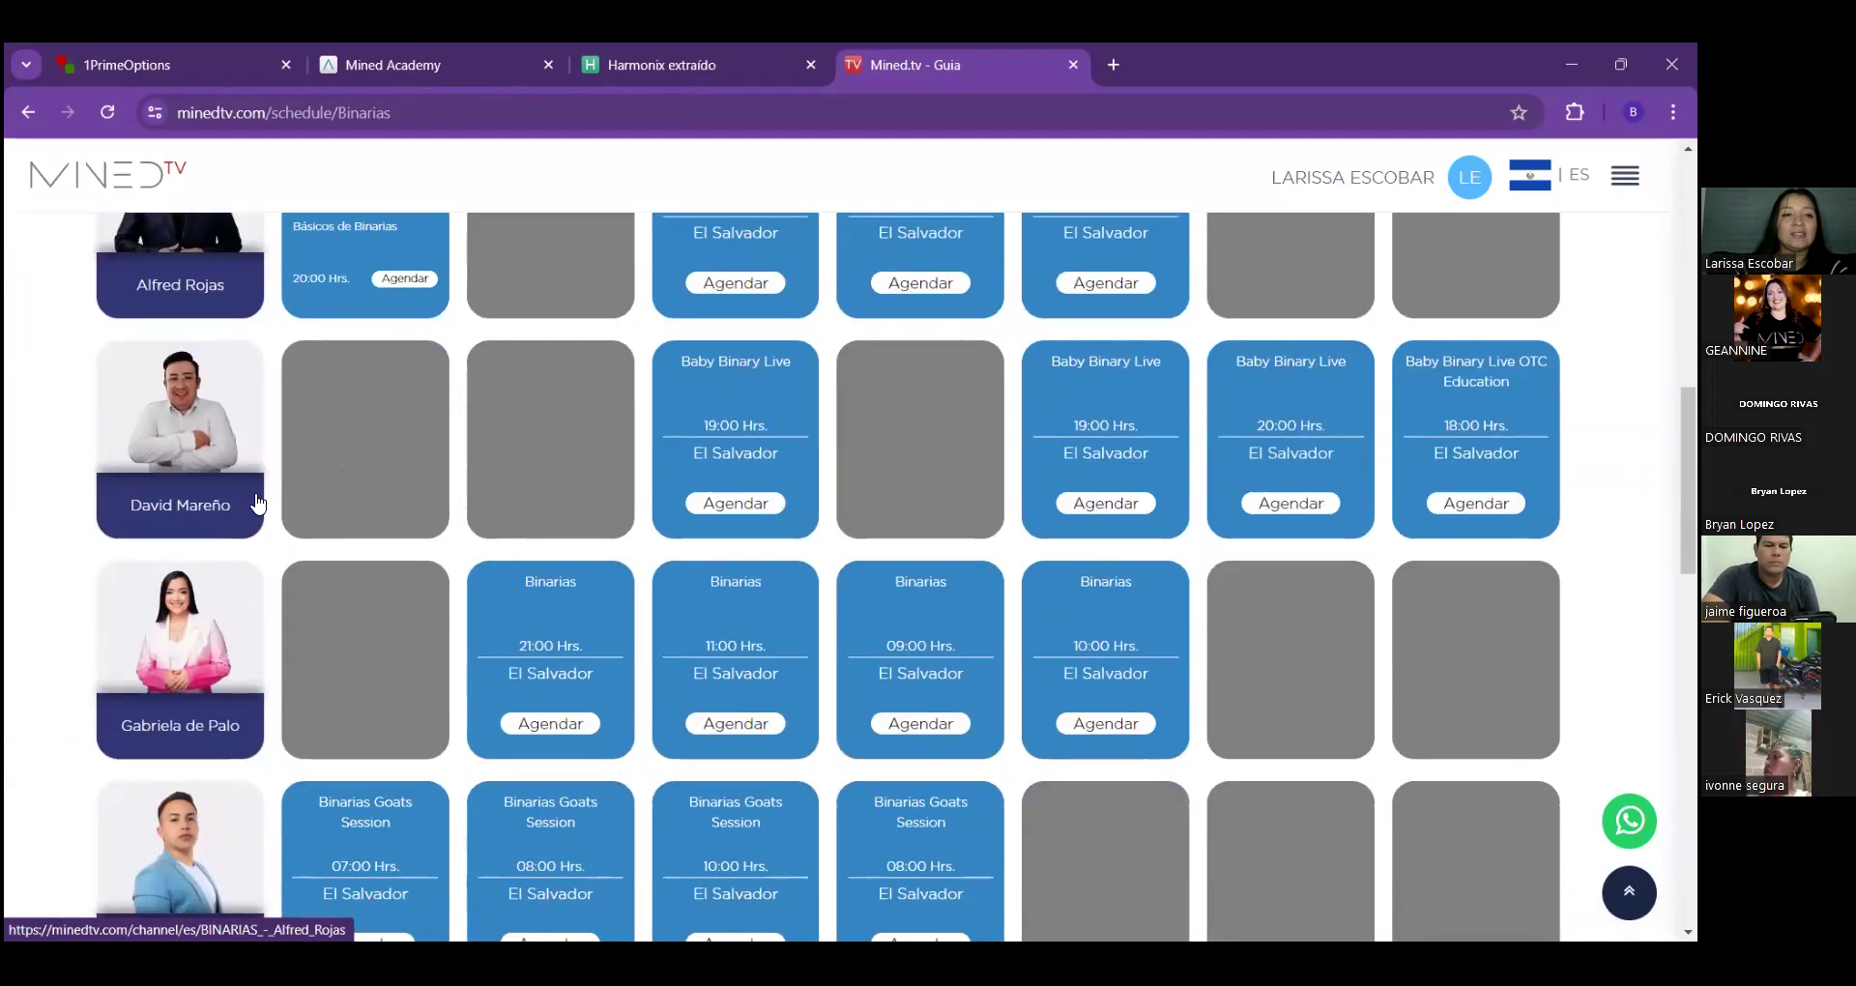
scroll(307, 489, "up", 12)
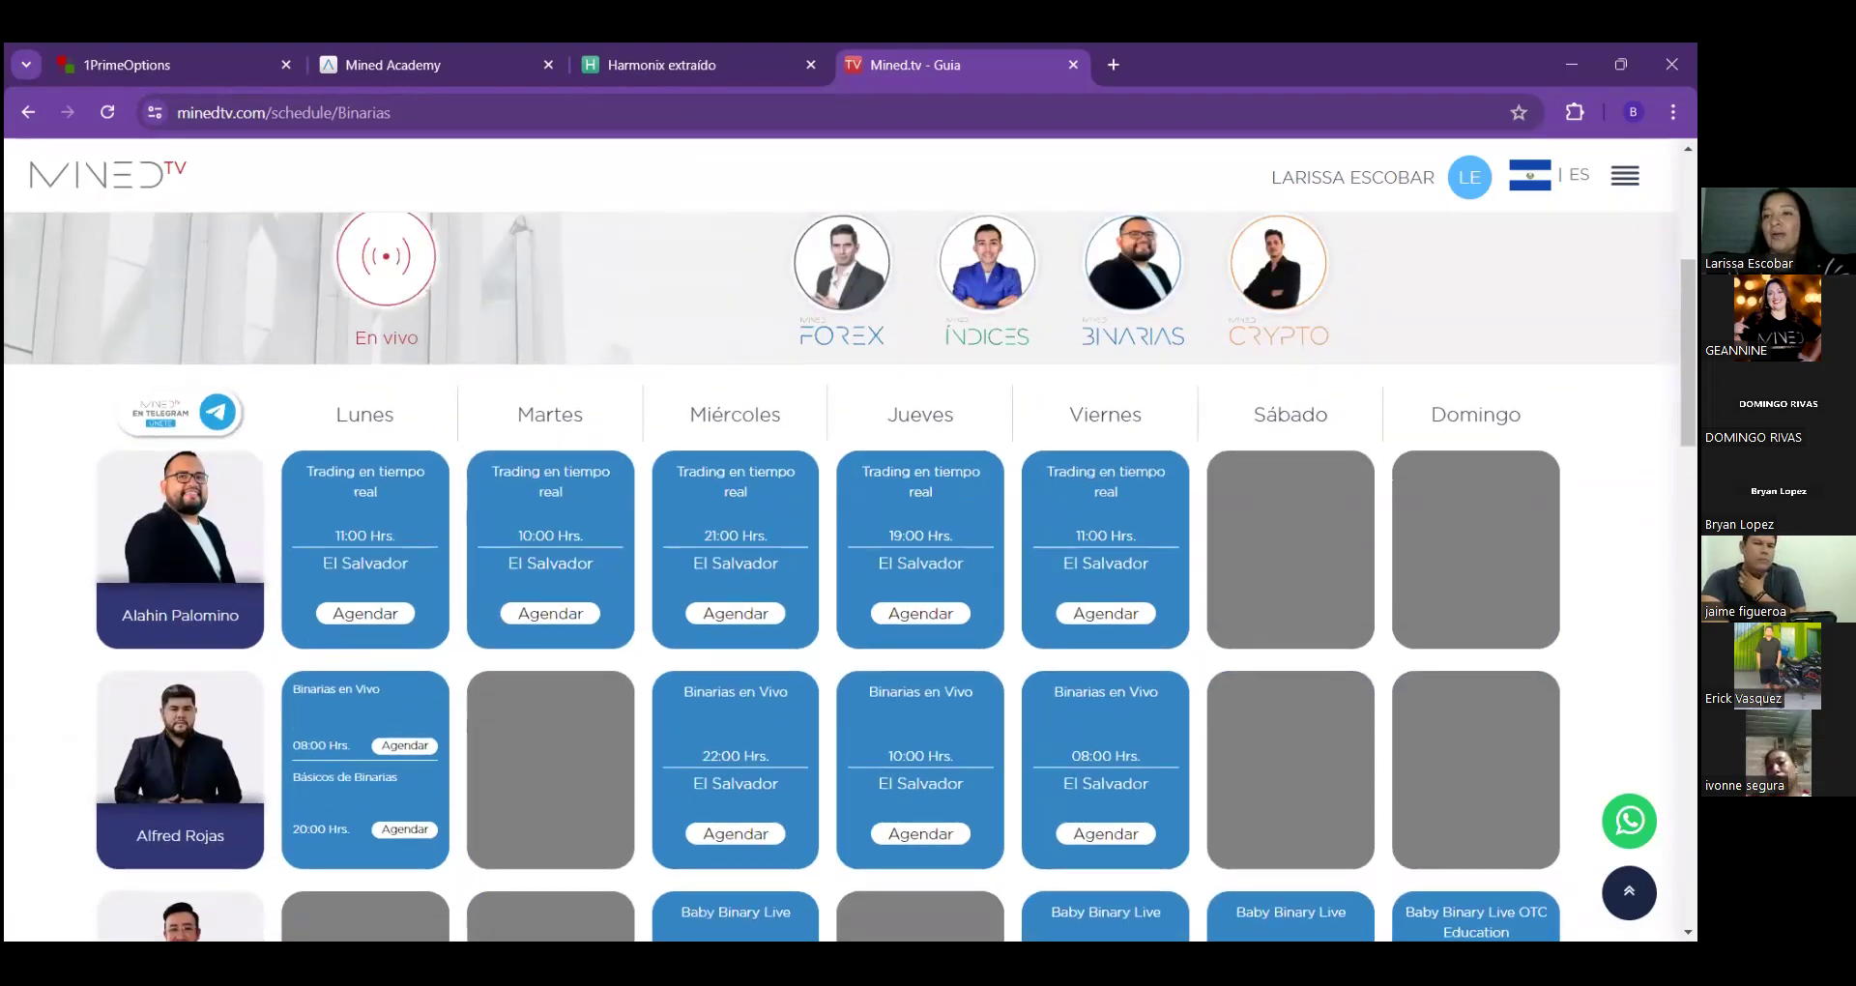
scroll(852, 435, "up", 3)
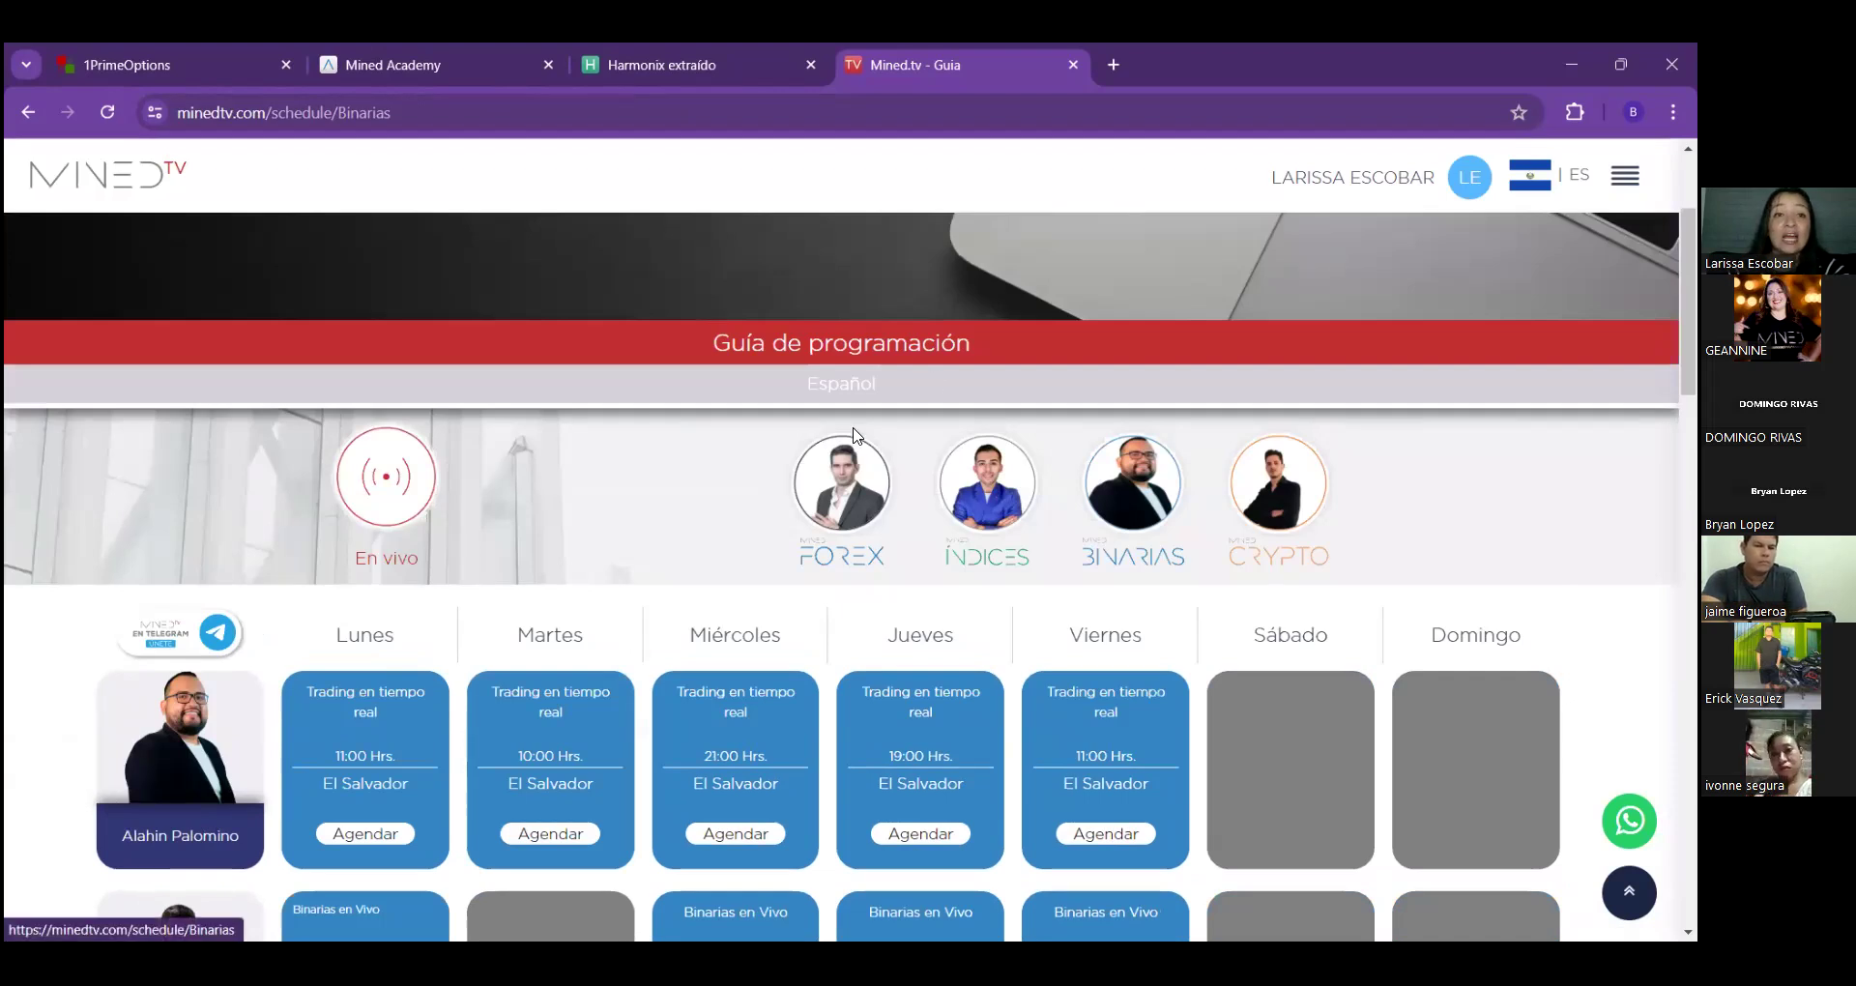
Review the Binarias educators row by row, comparing the days and El Salvador times of their live sessions.
scroll(354, 523, "down", 7)
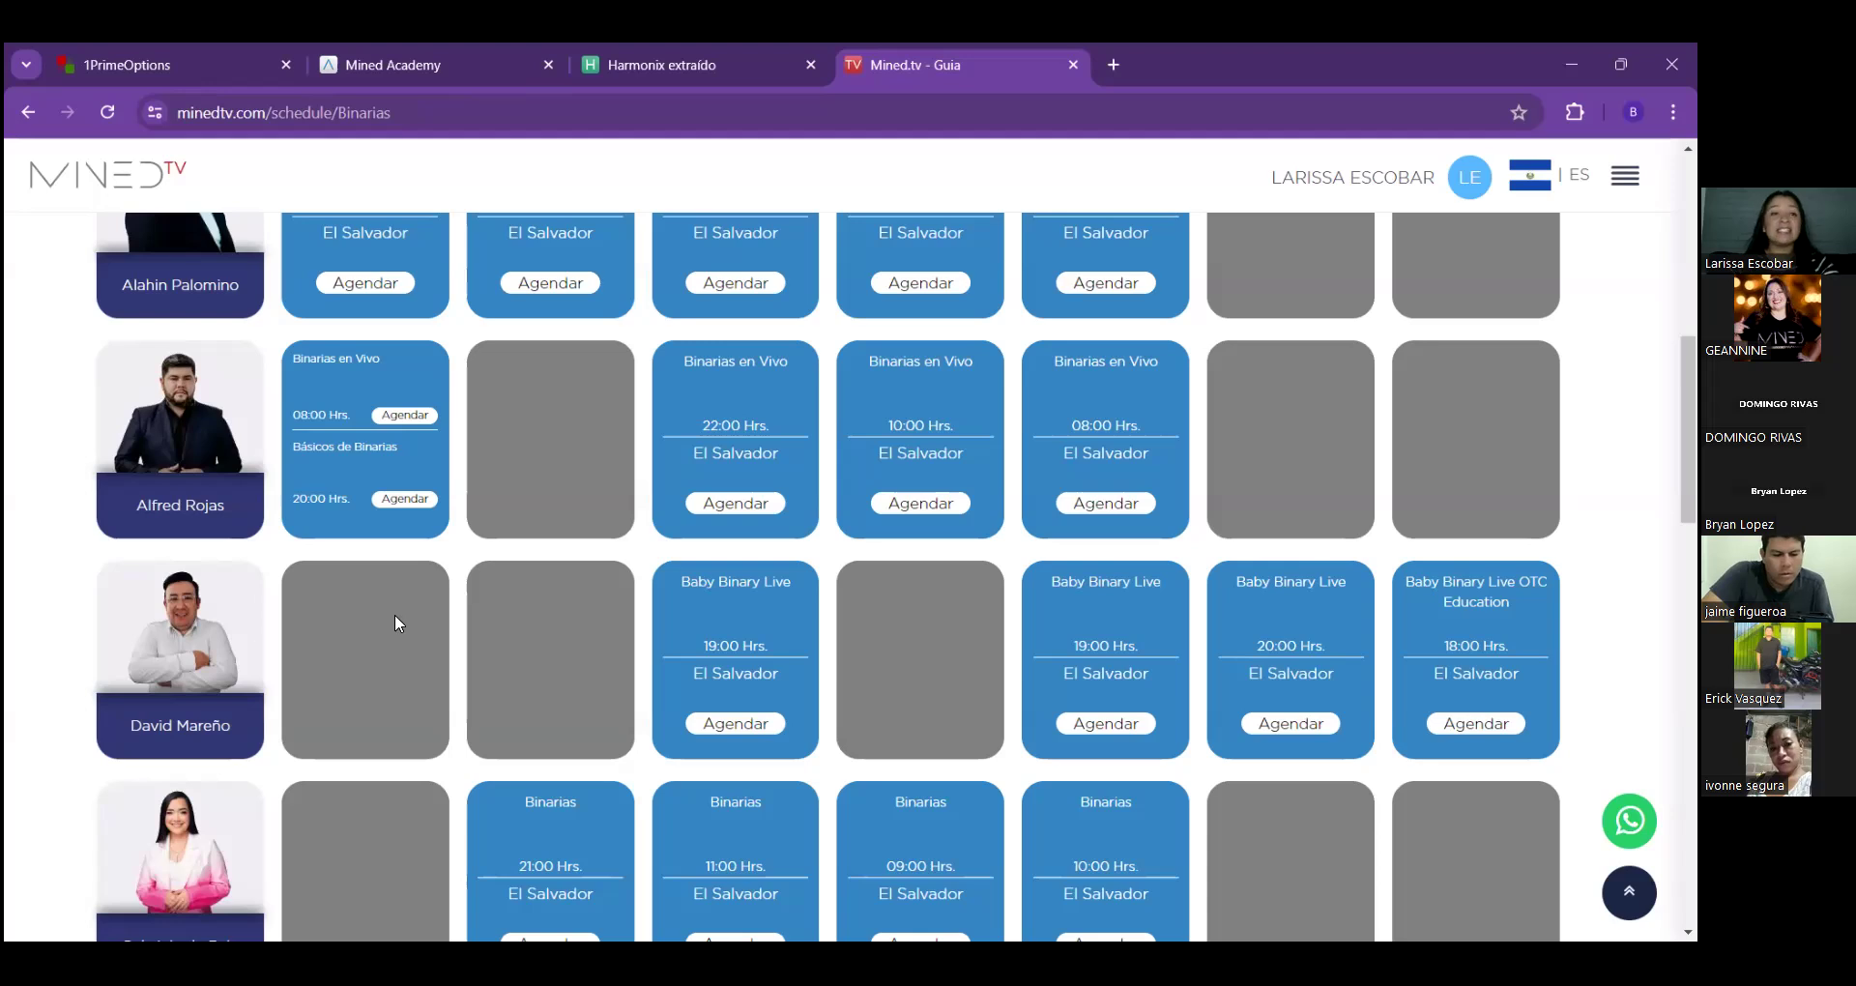
scroll(153, 581, "down", 2)
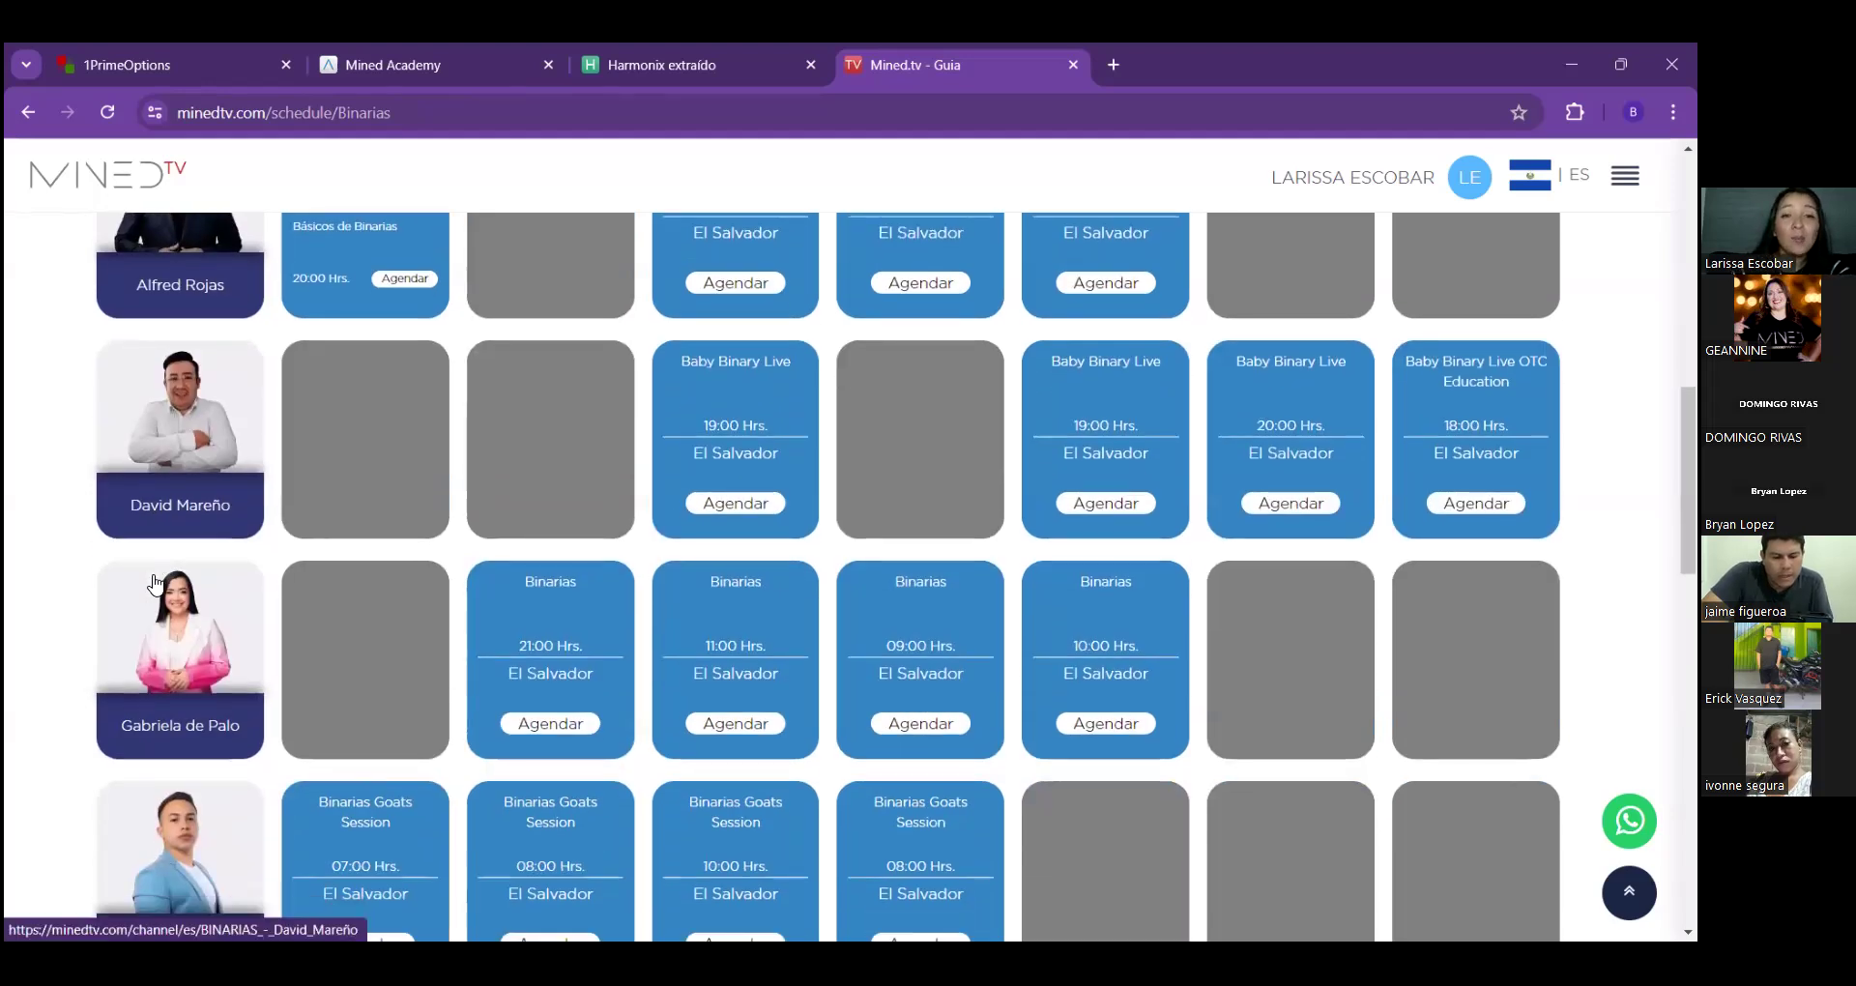
scroll(153, 580, "down", 1)
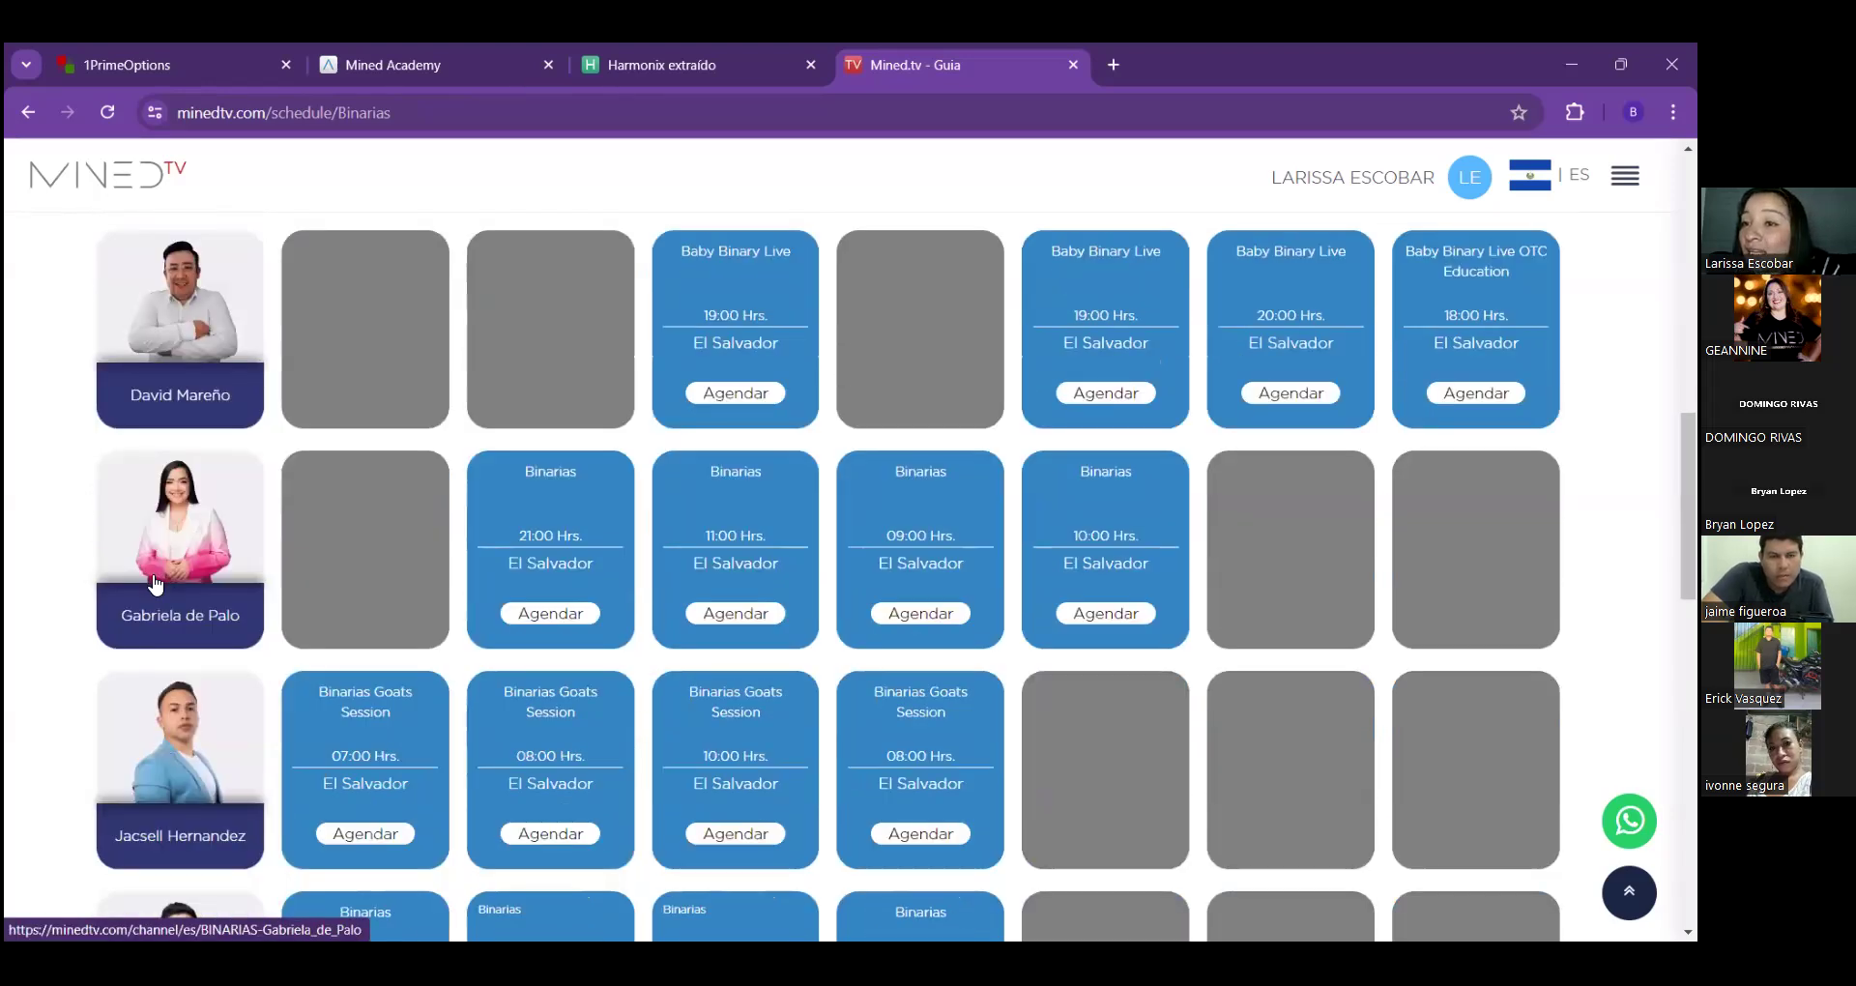
scroll(124, 604, "down", 1)
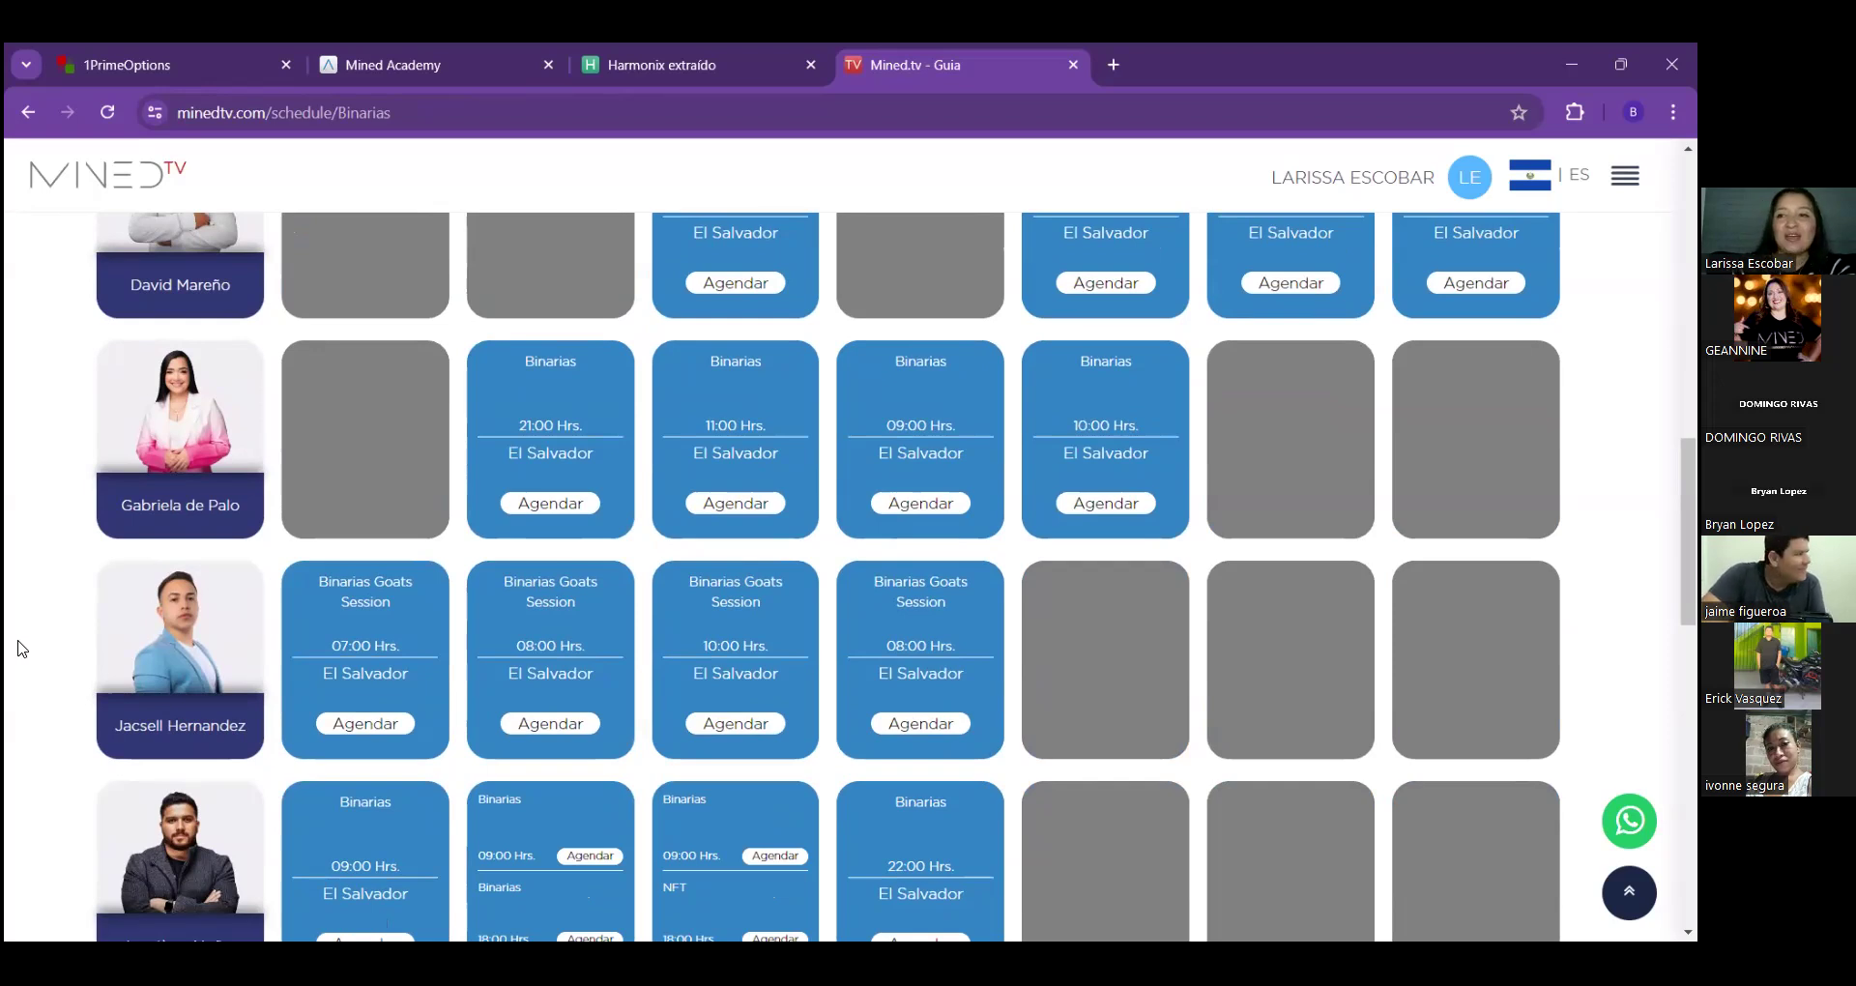
scroll(19, 644, "down", 3)
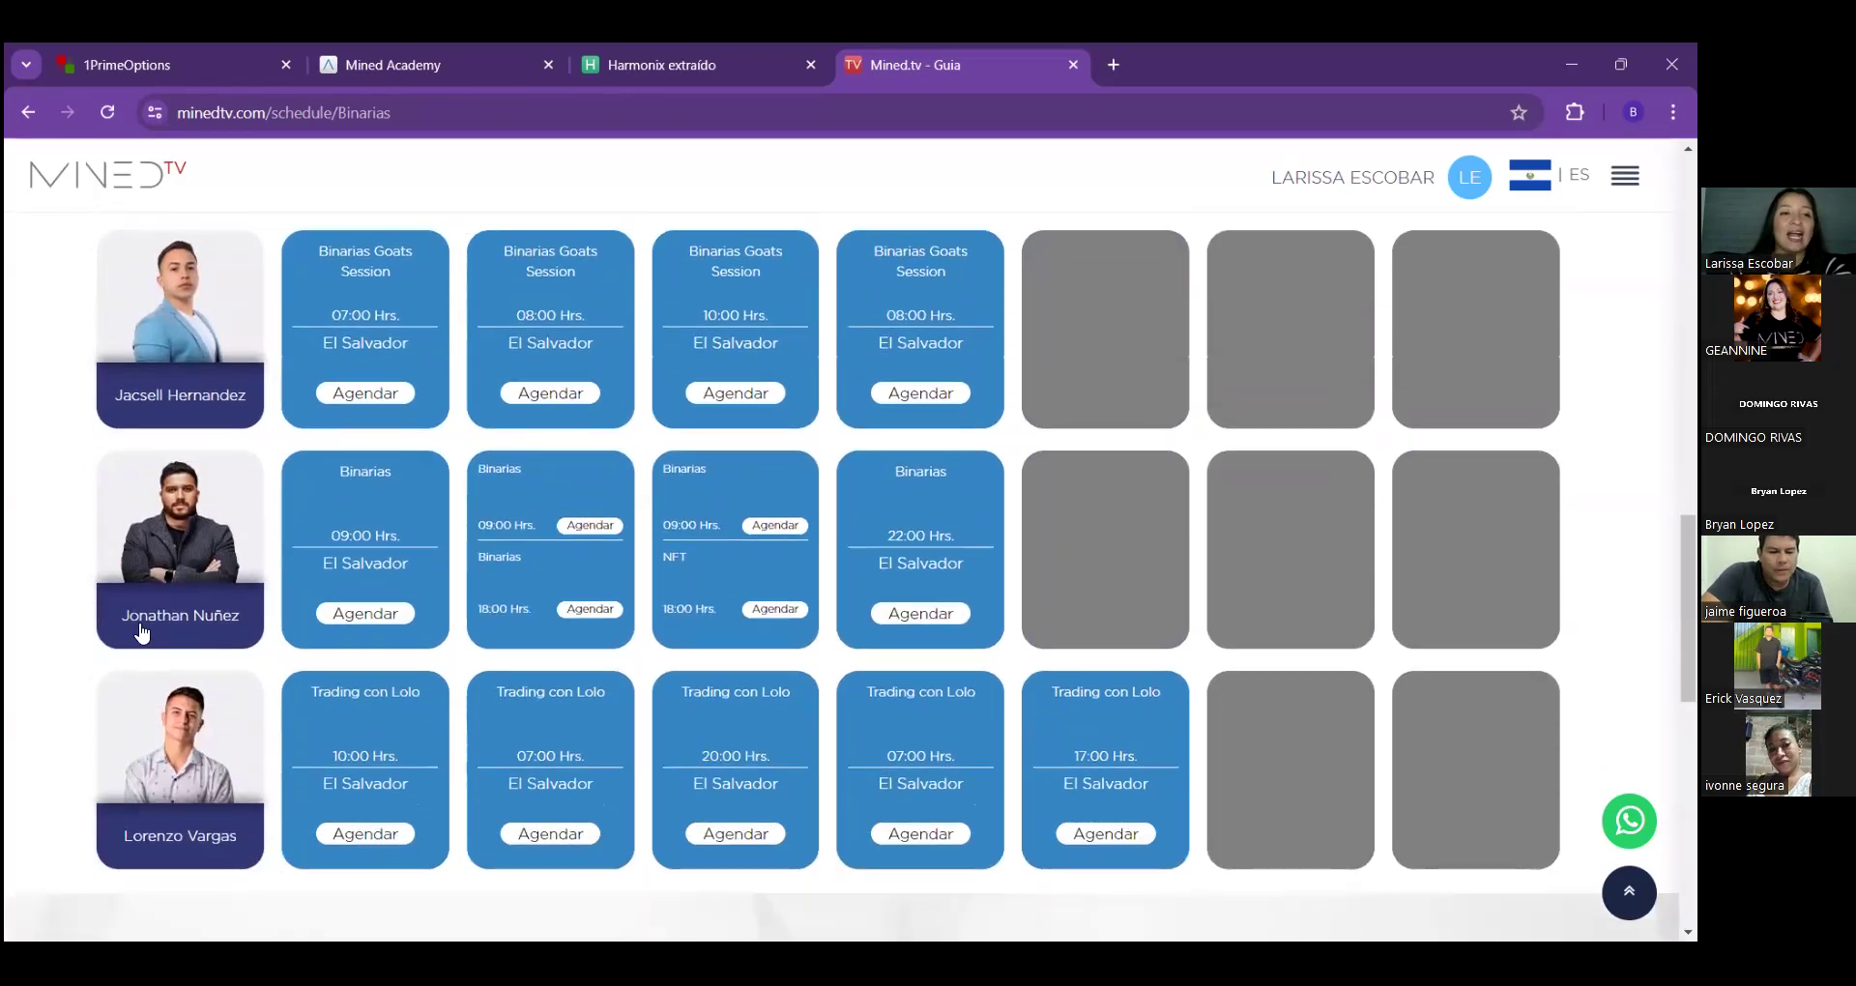
scroll(193, 629, "up", 5)
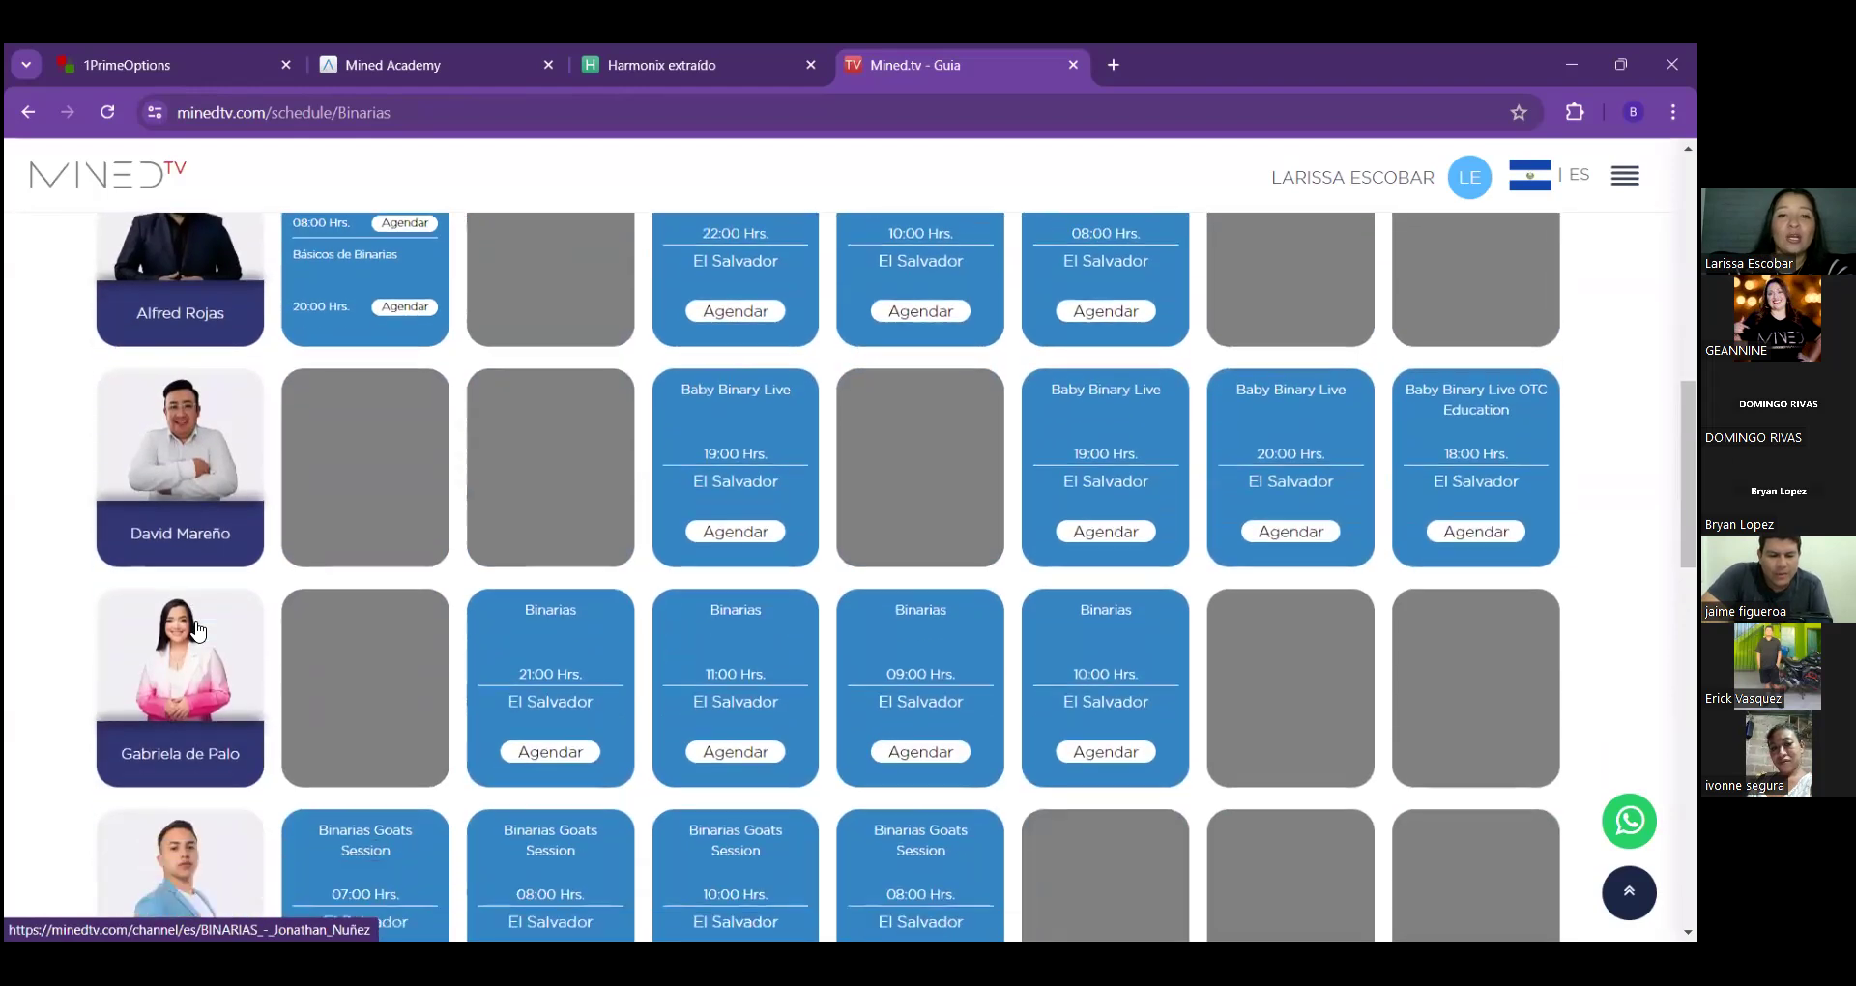
scroll(742, 657, "down", 1)
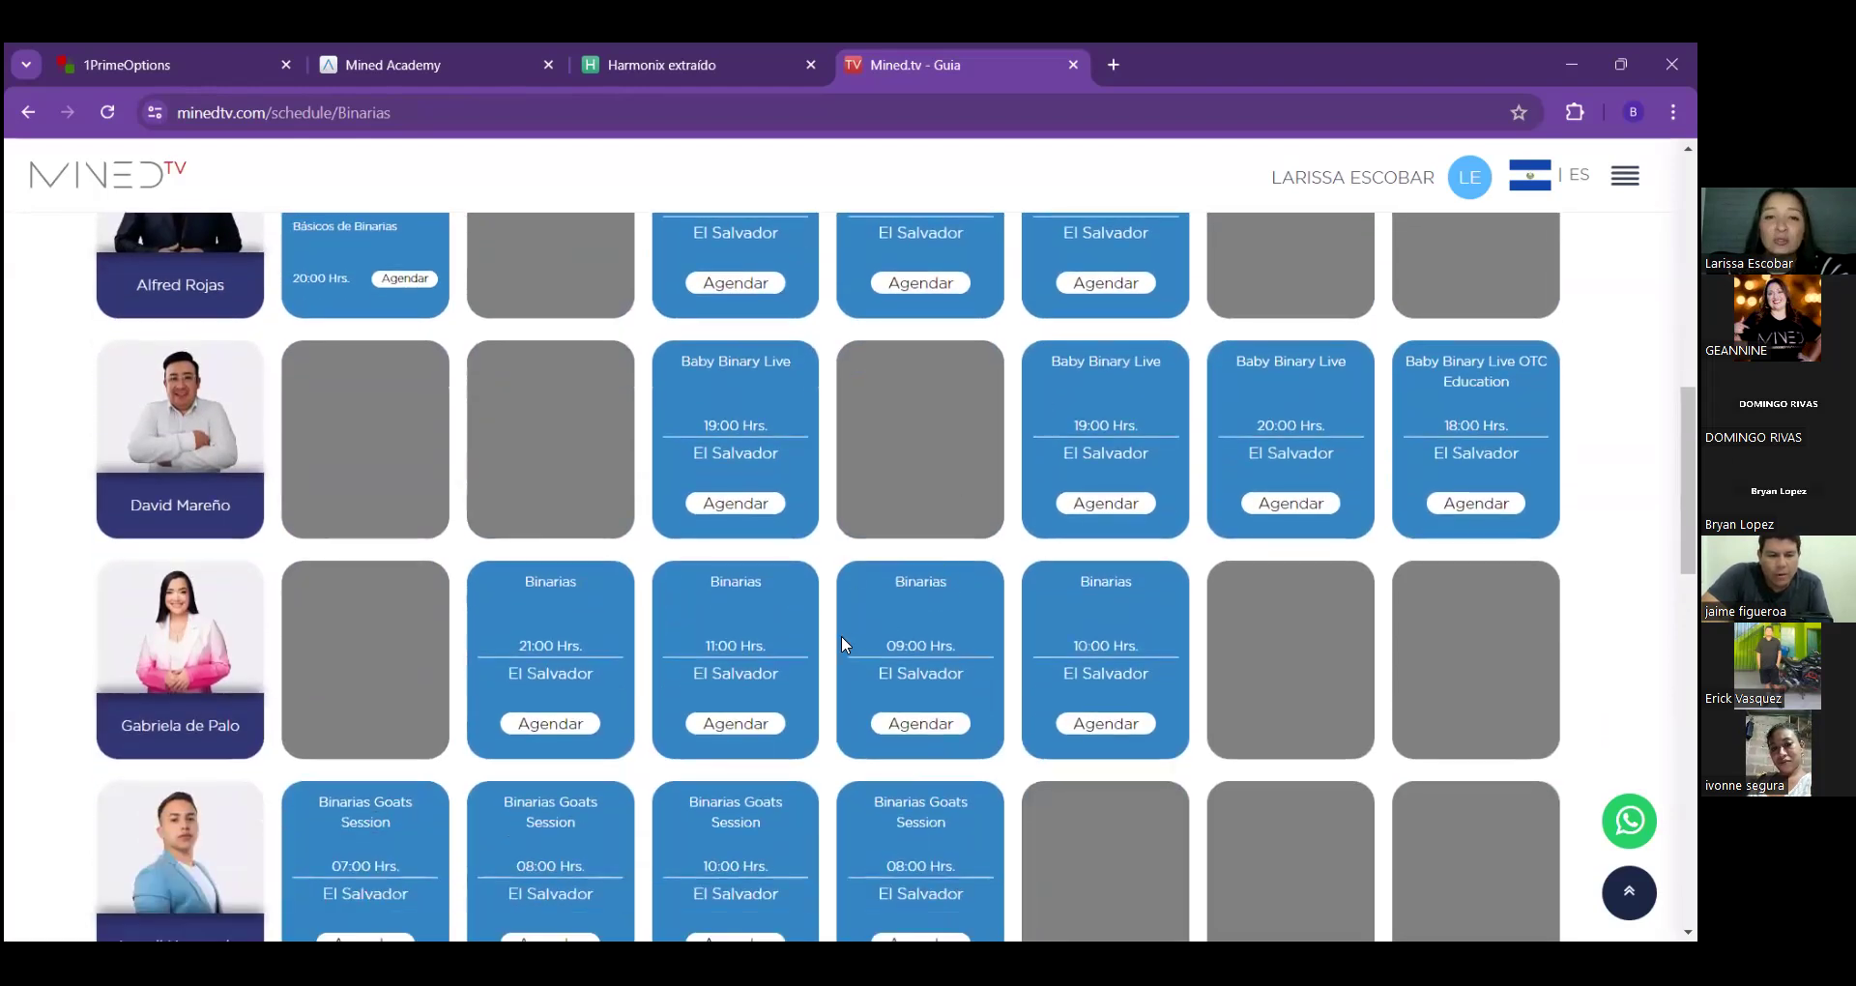
scroll(841, 635, "up", 3)
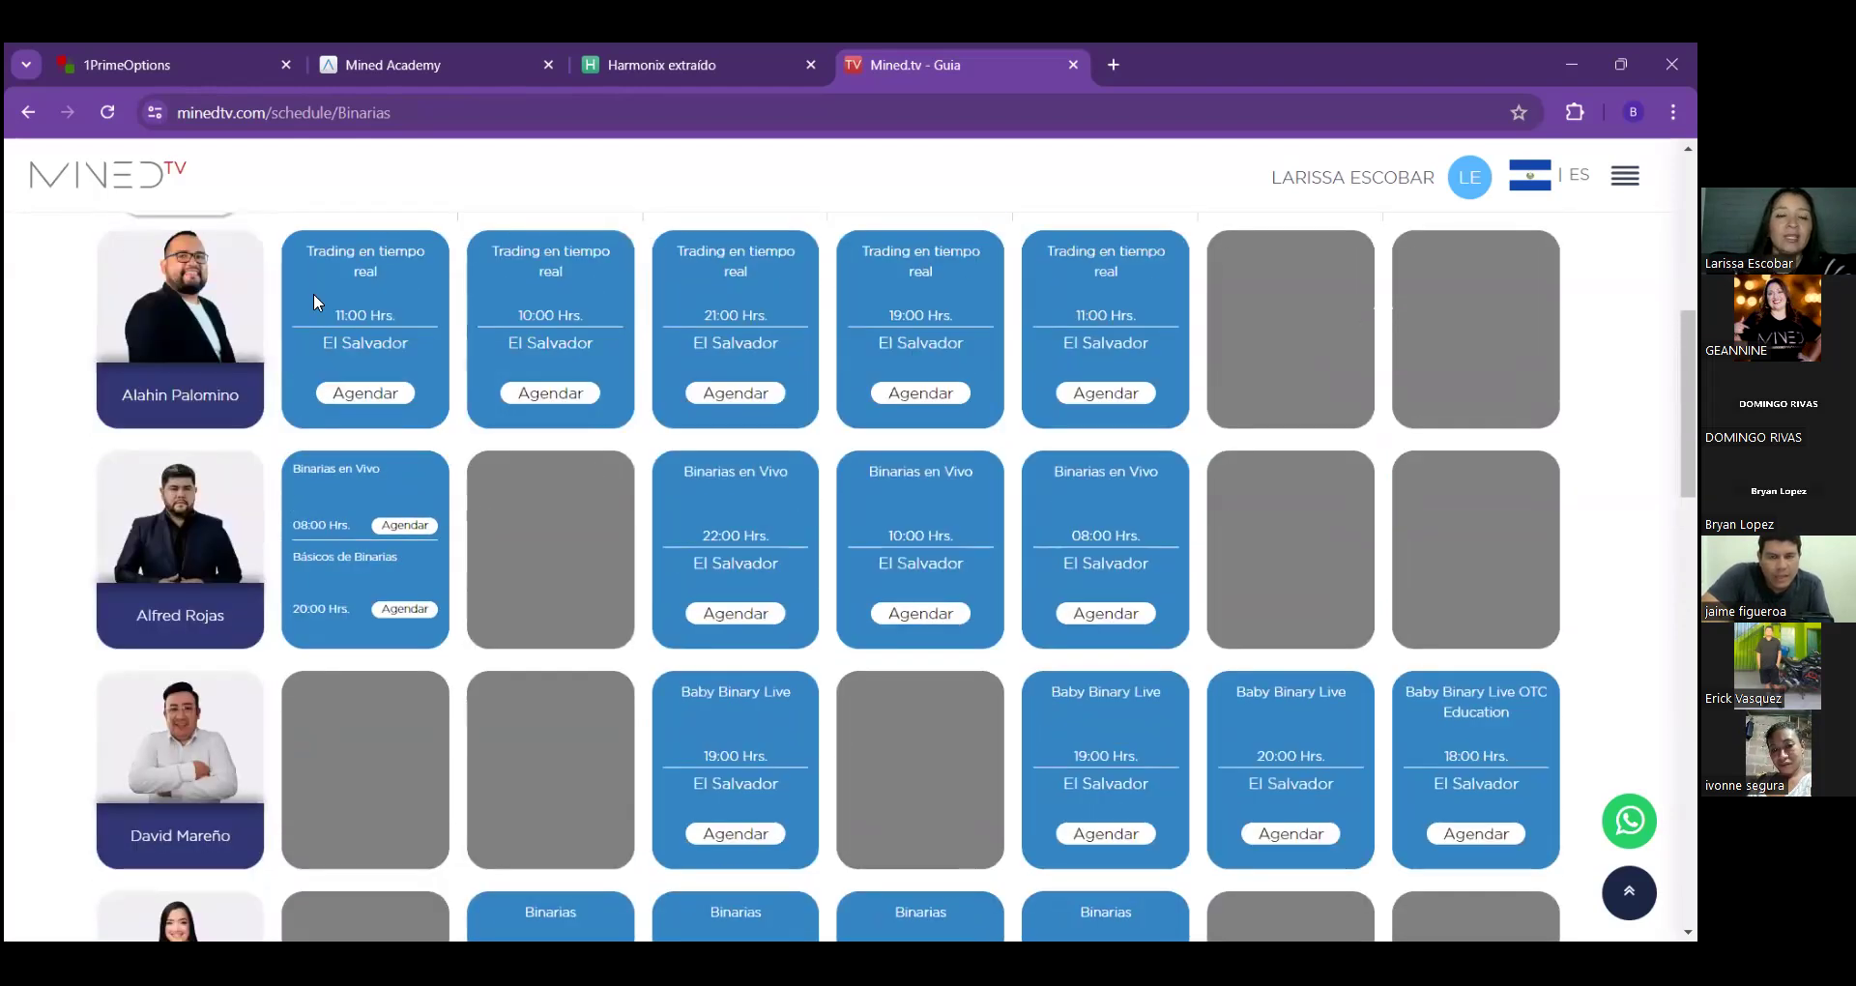
scroll(899, 362, "up", 3)
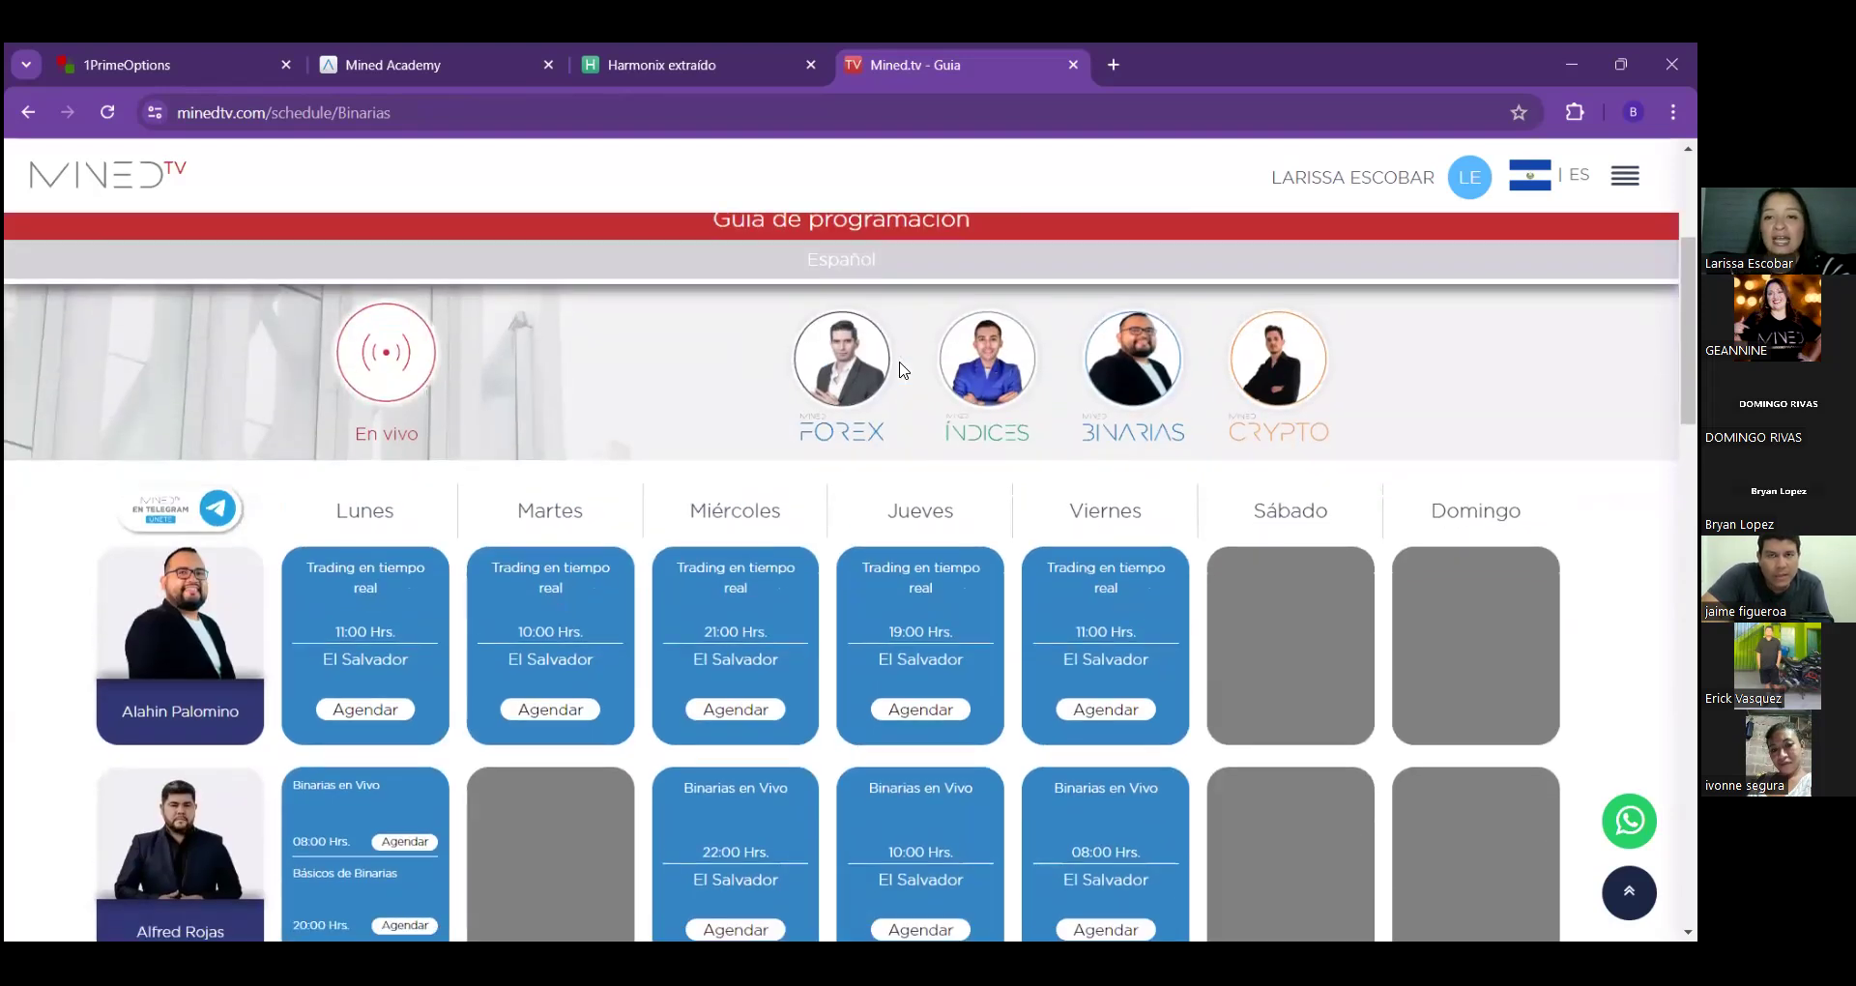
scroll(899, 363, "down", 6)
scroll(293, 495, "down", 5)
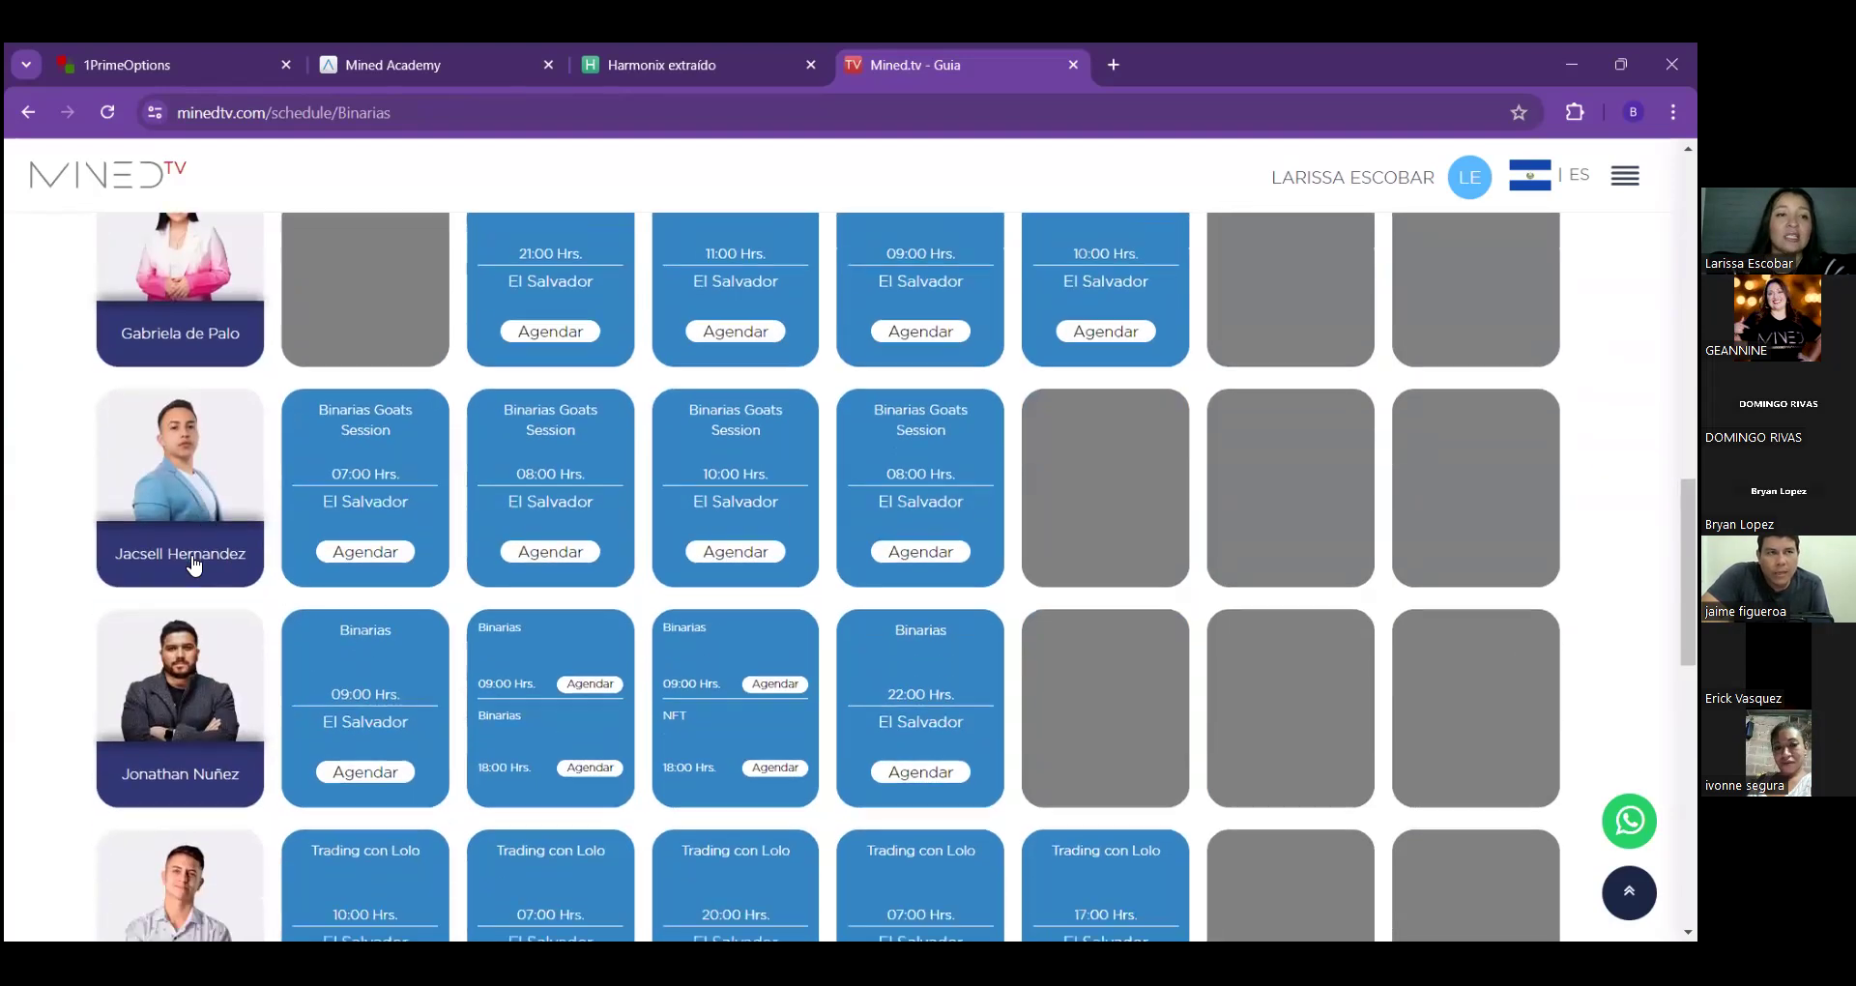
Open the channel of the educator who offers Binarias and NFT sessions, and look through the recorded classes under Teoría/General.
left_click(180, 586)
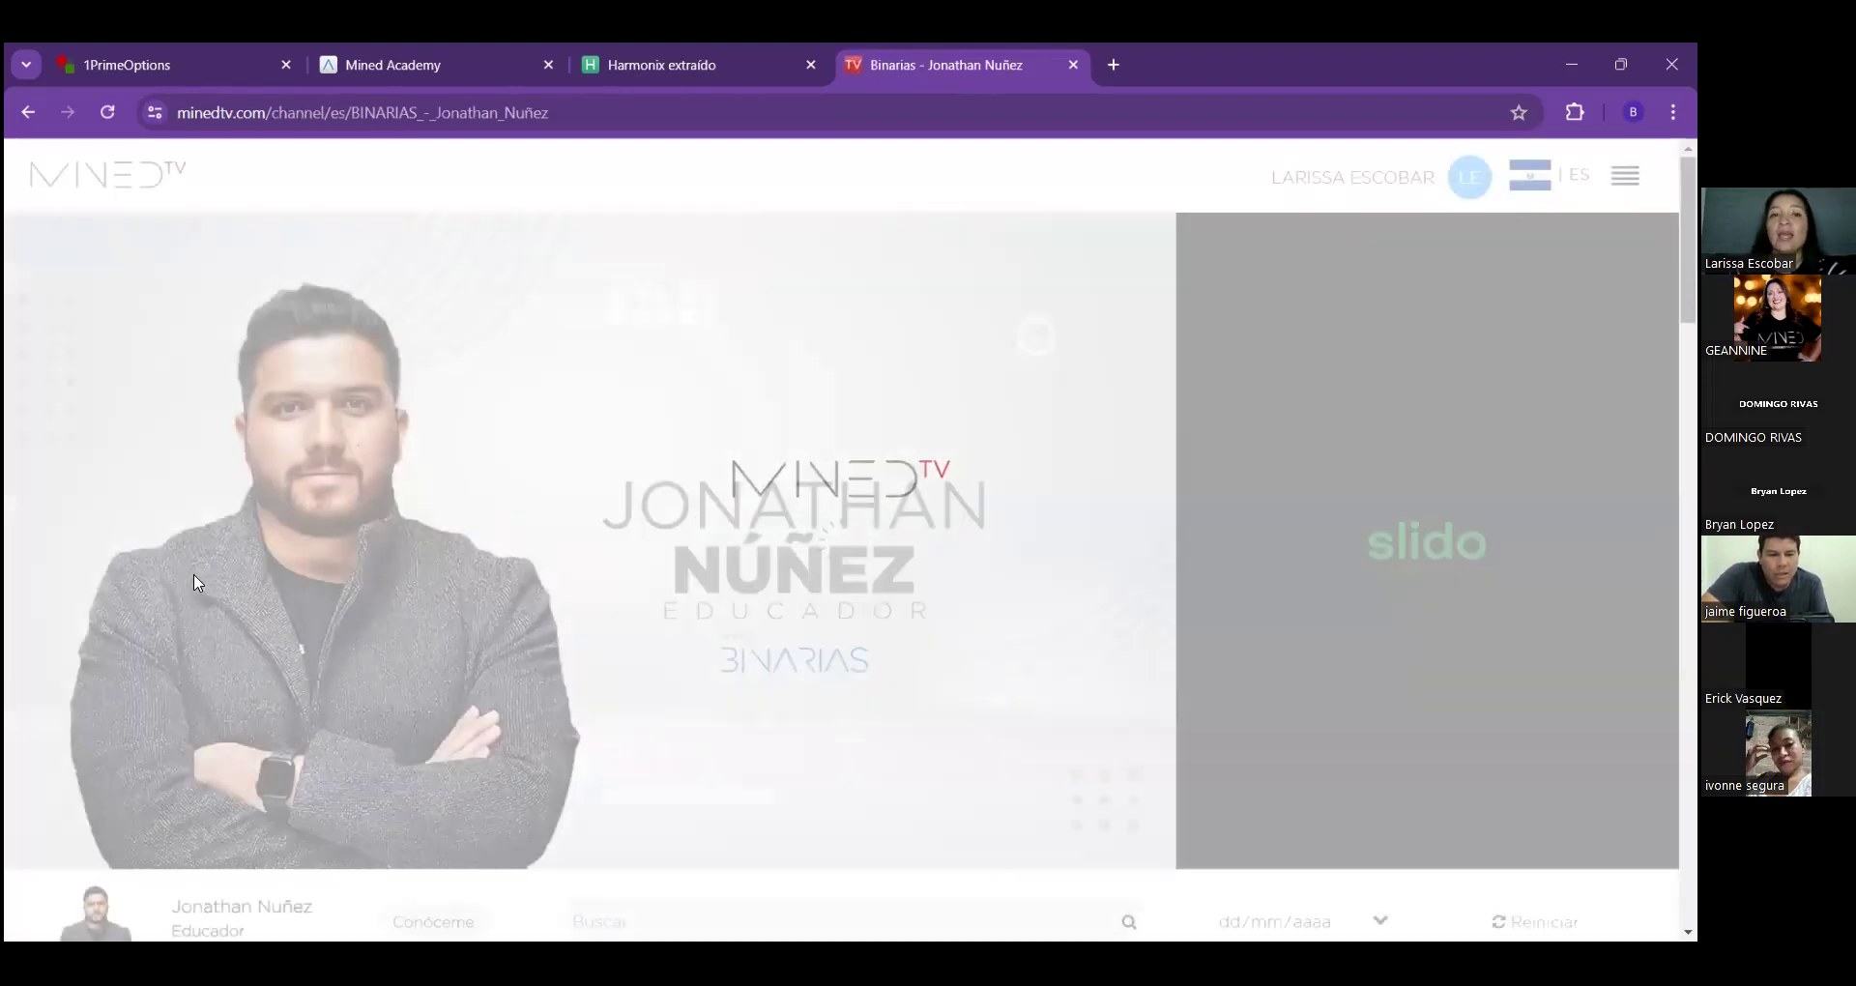
scroll(249, 543, "down", 3)
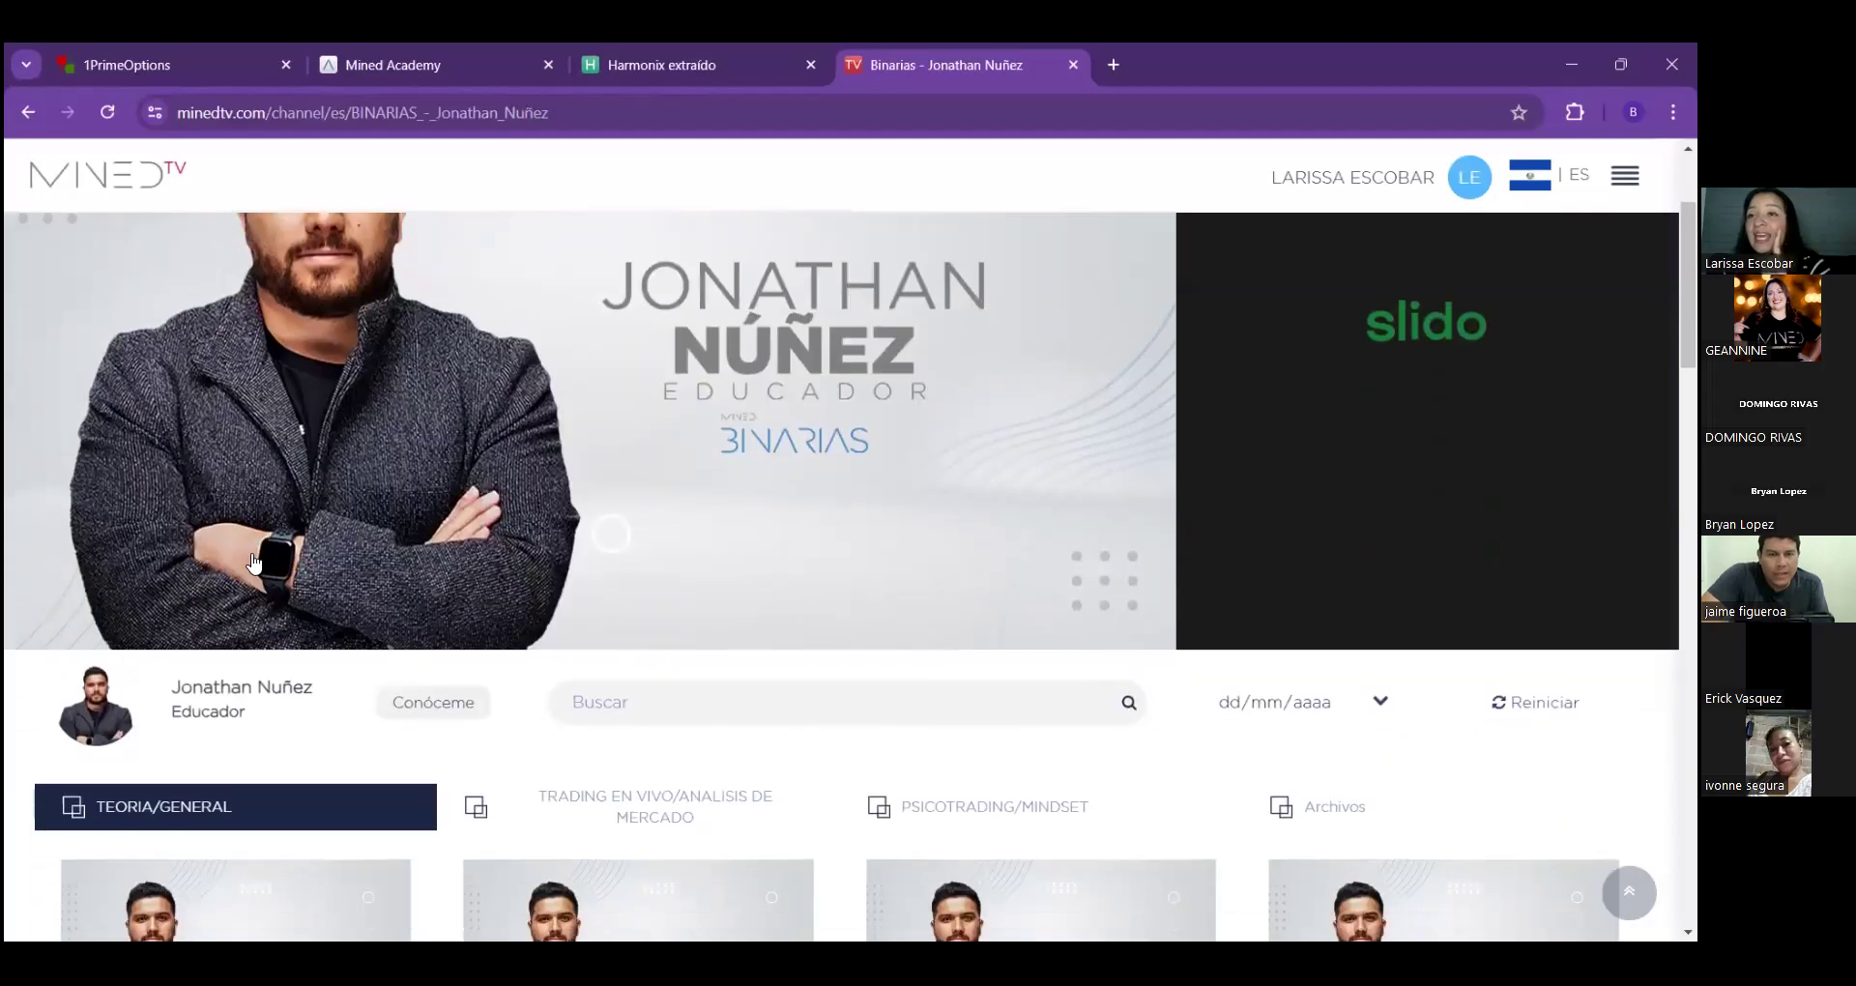
scroll(253, 563, "down", 2)
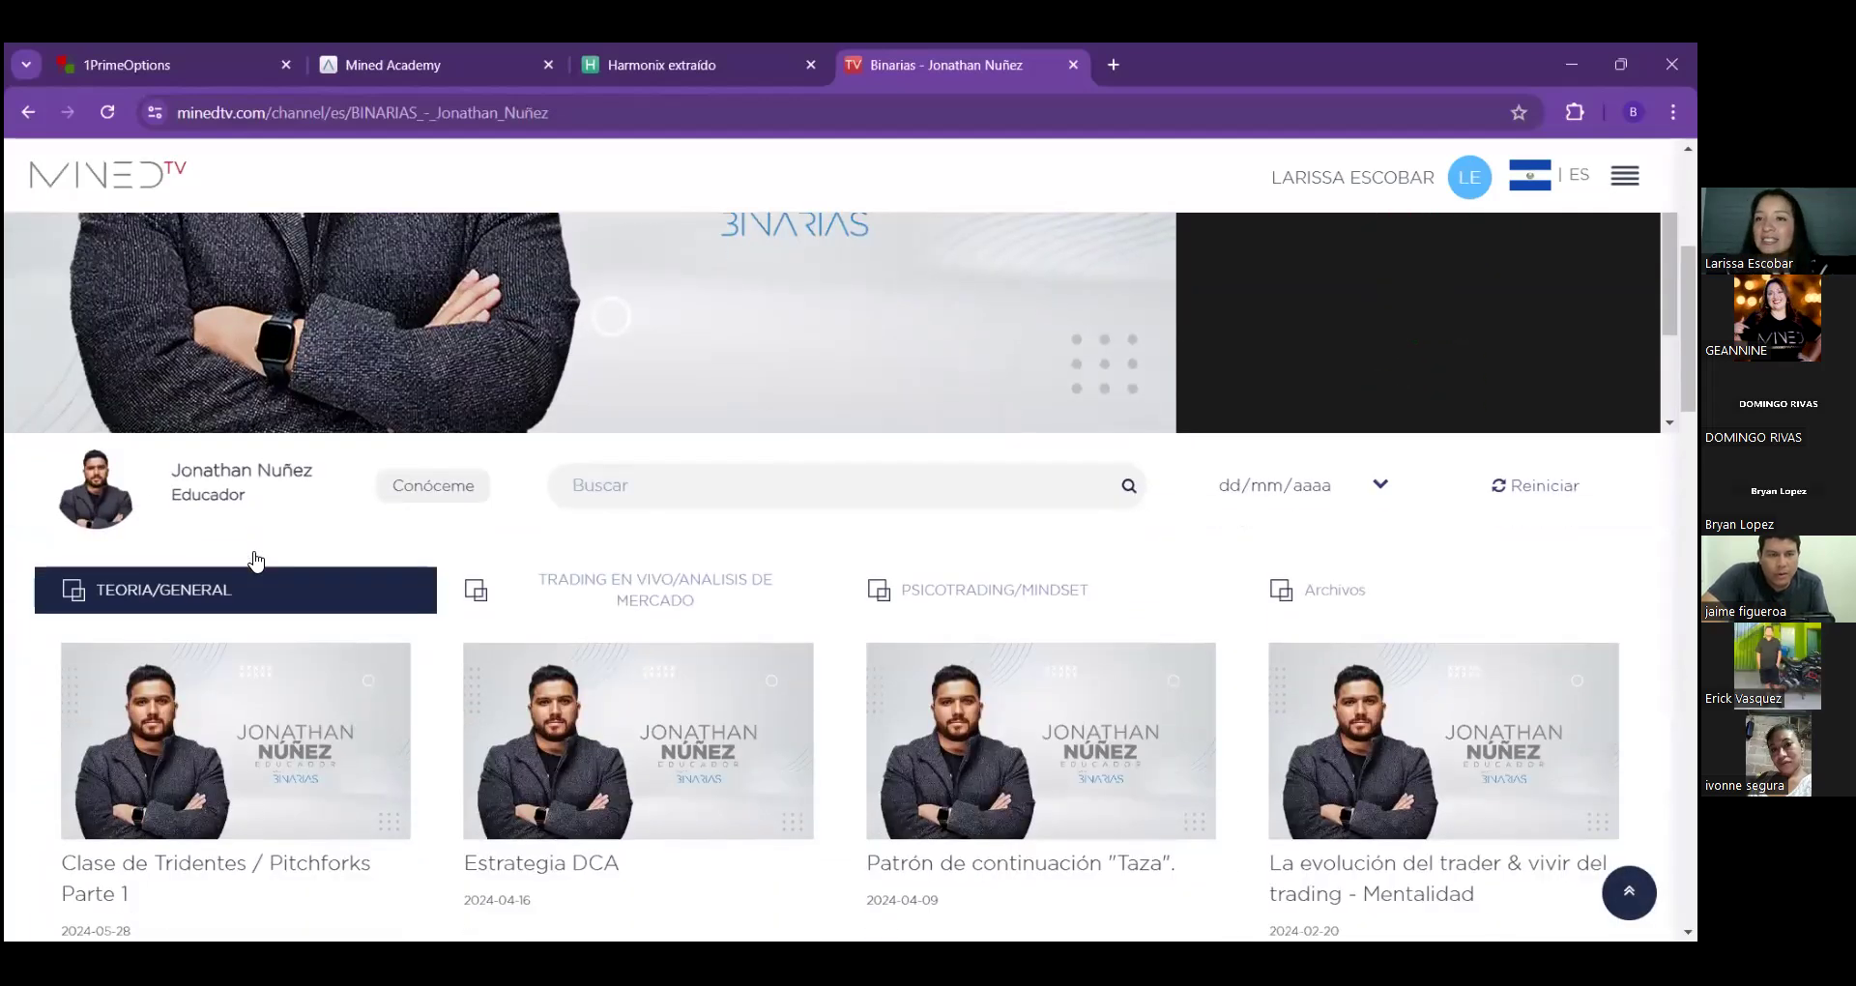
scroll(255, 560, "down", 2)
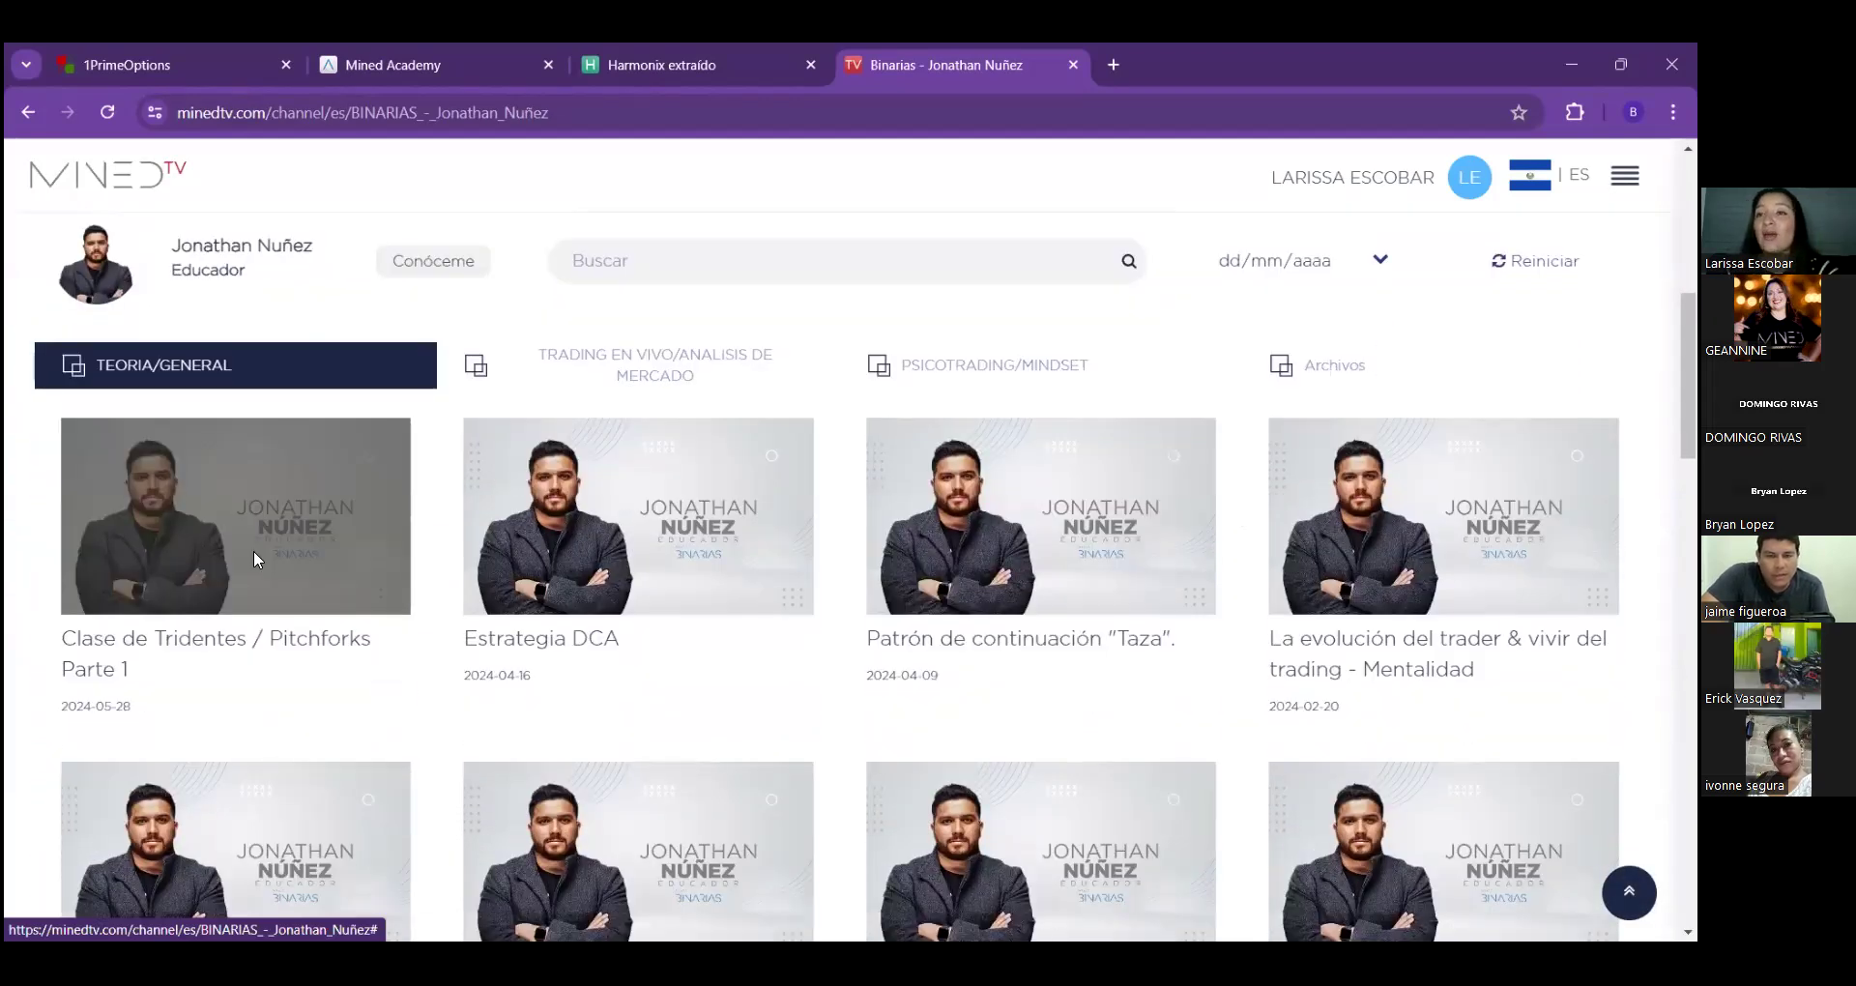
scroll(254, 558, "down", 3)
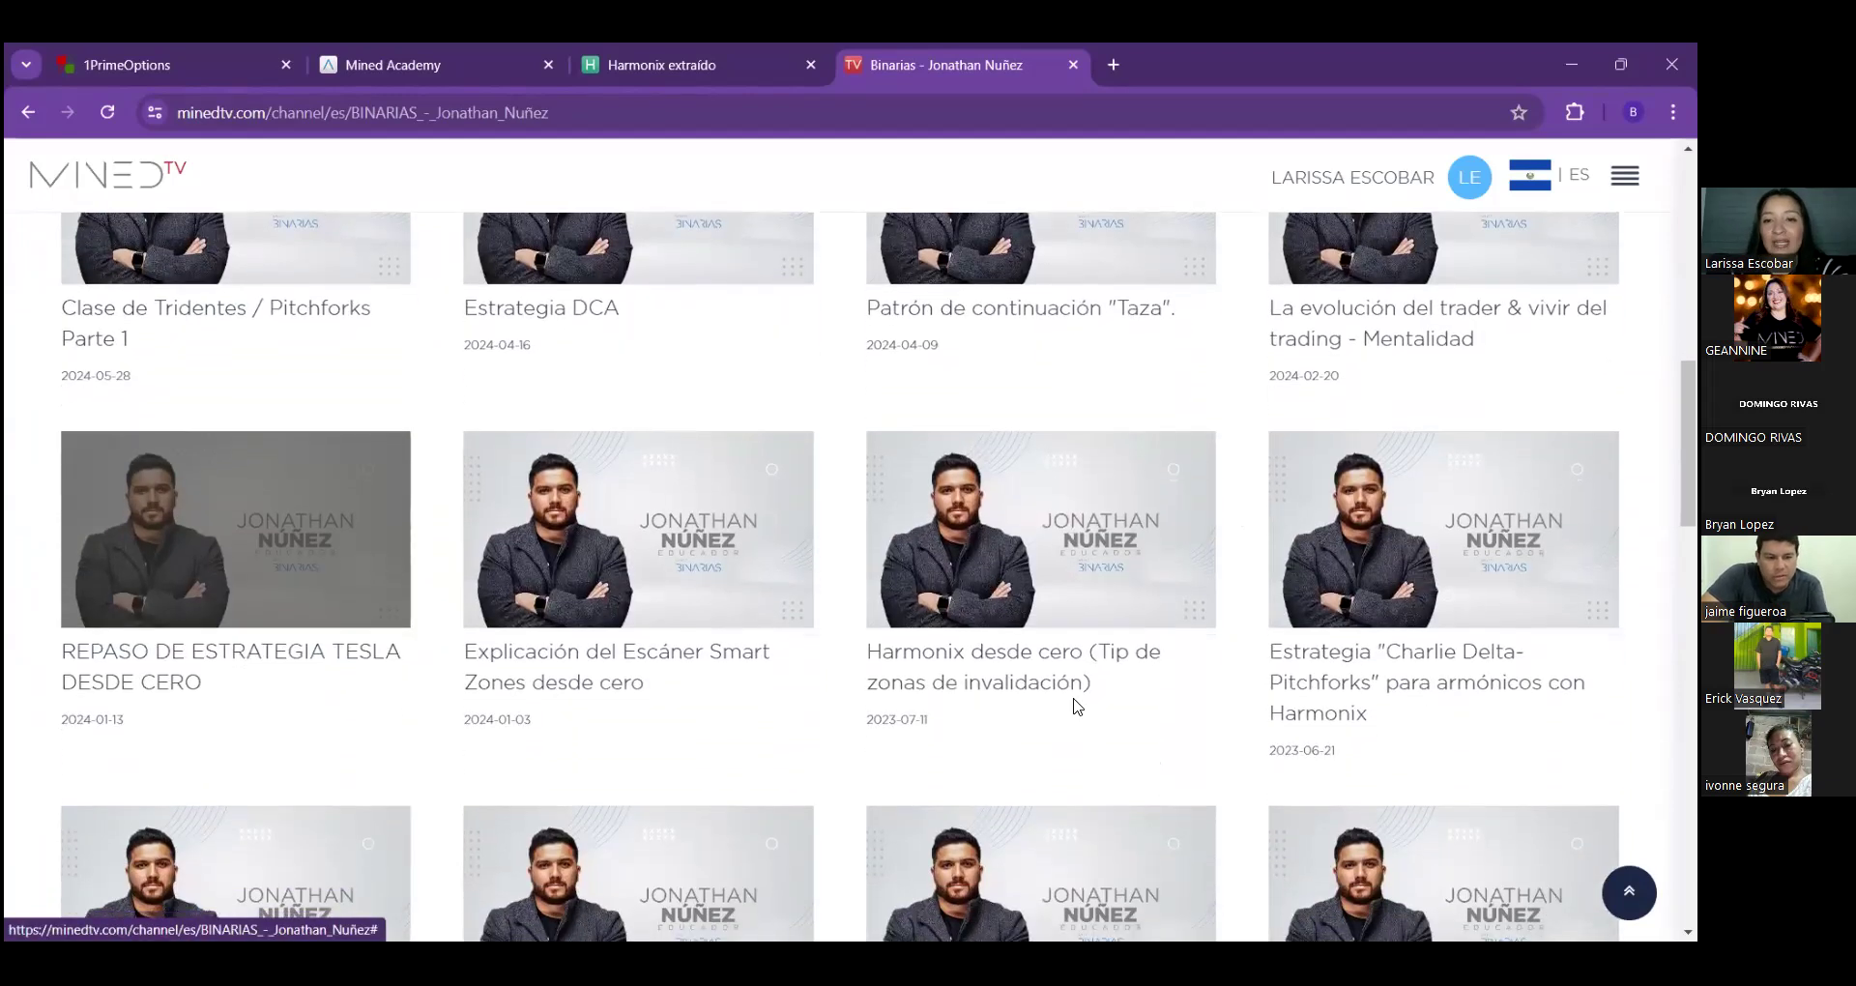
scroll(998, 606, "up", 1)
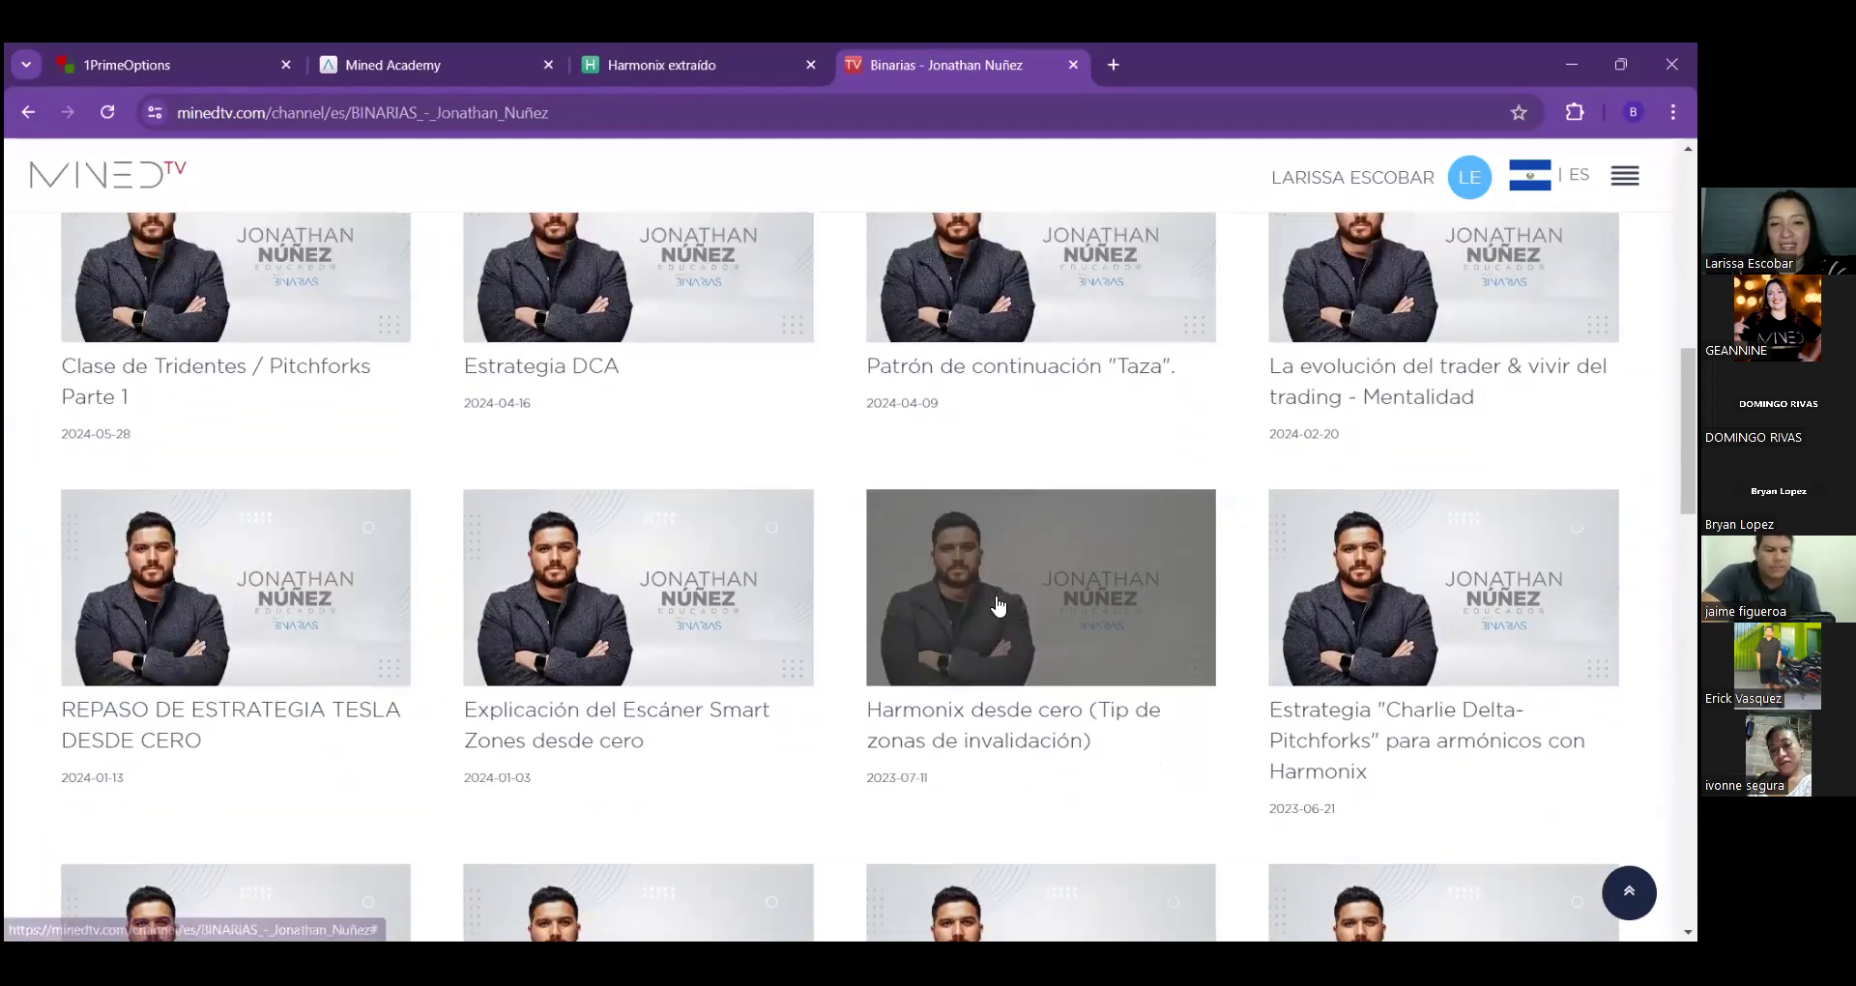
scroll(999, 607, "up", 6)
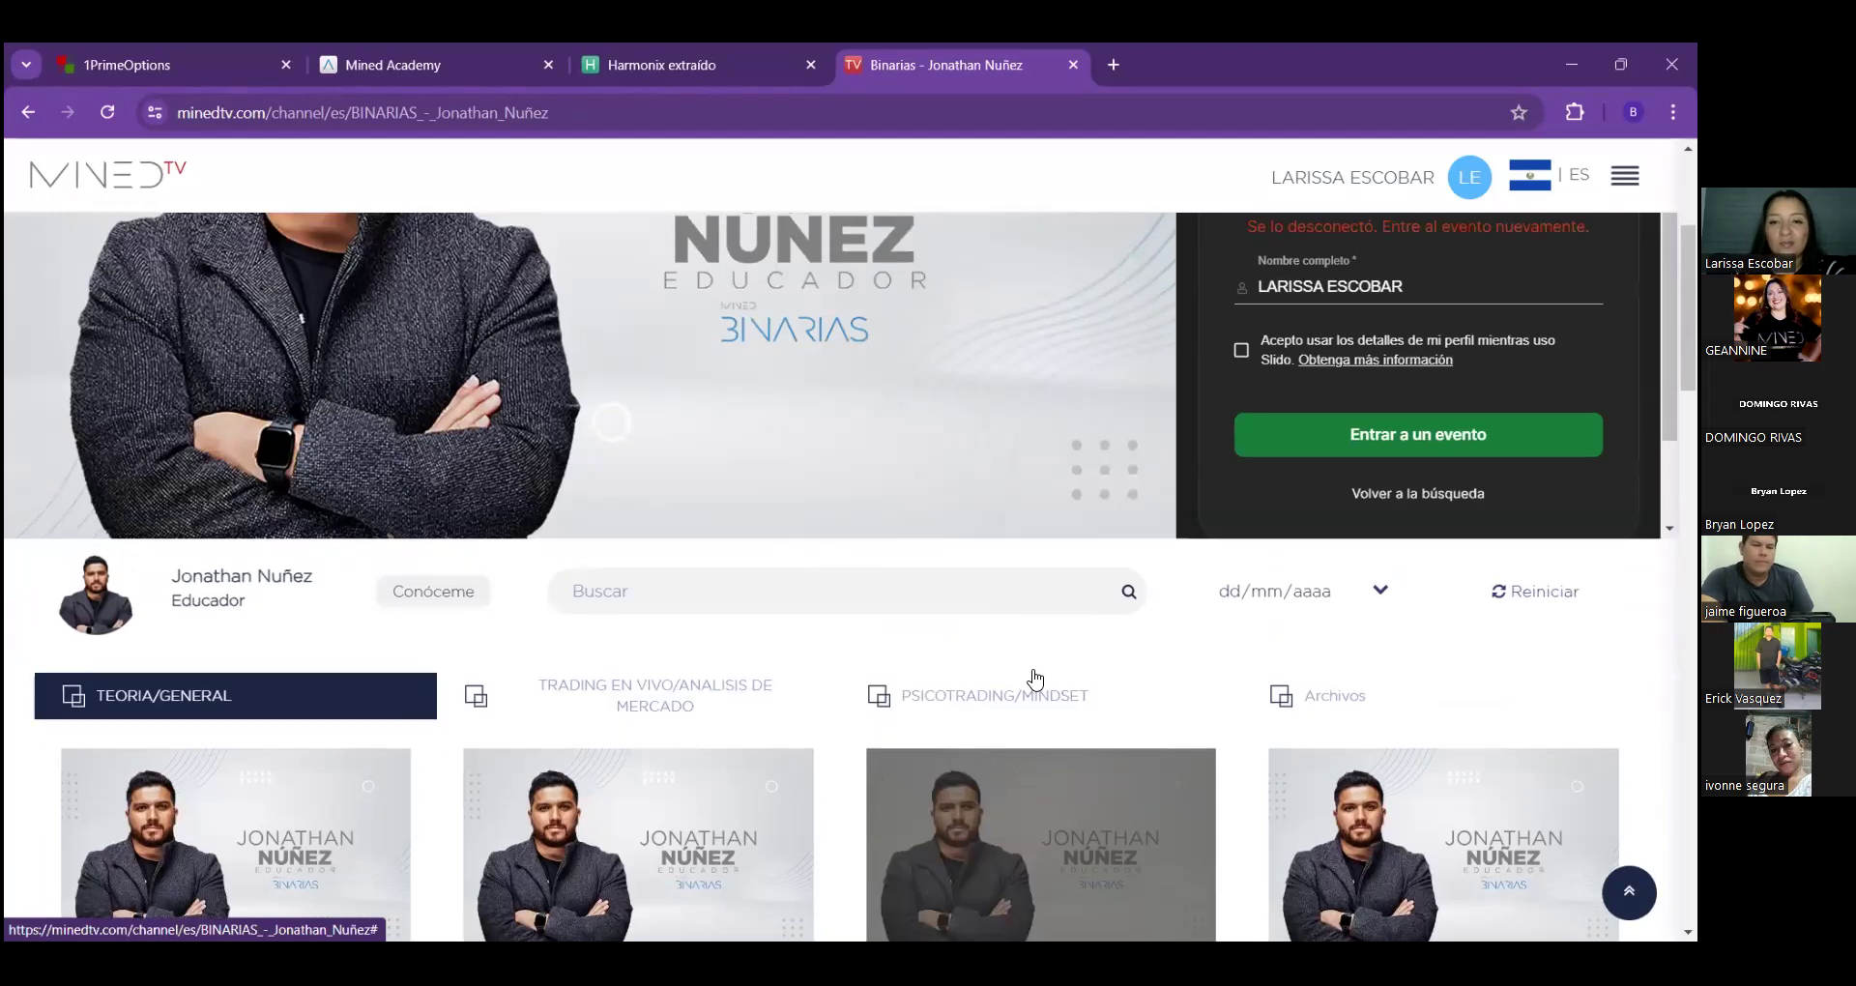
scroll(1035, 680, "down", 8)
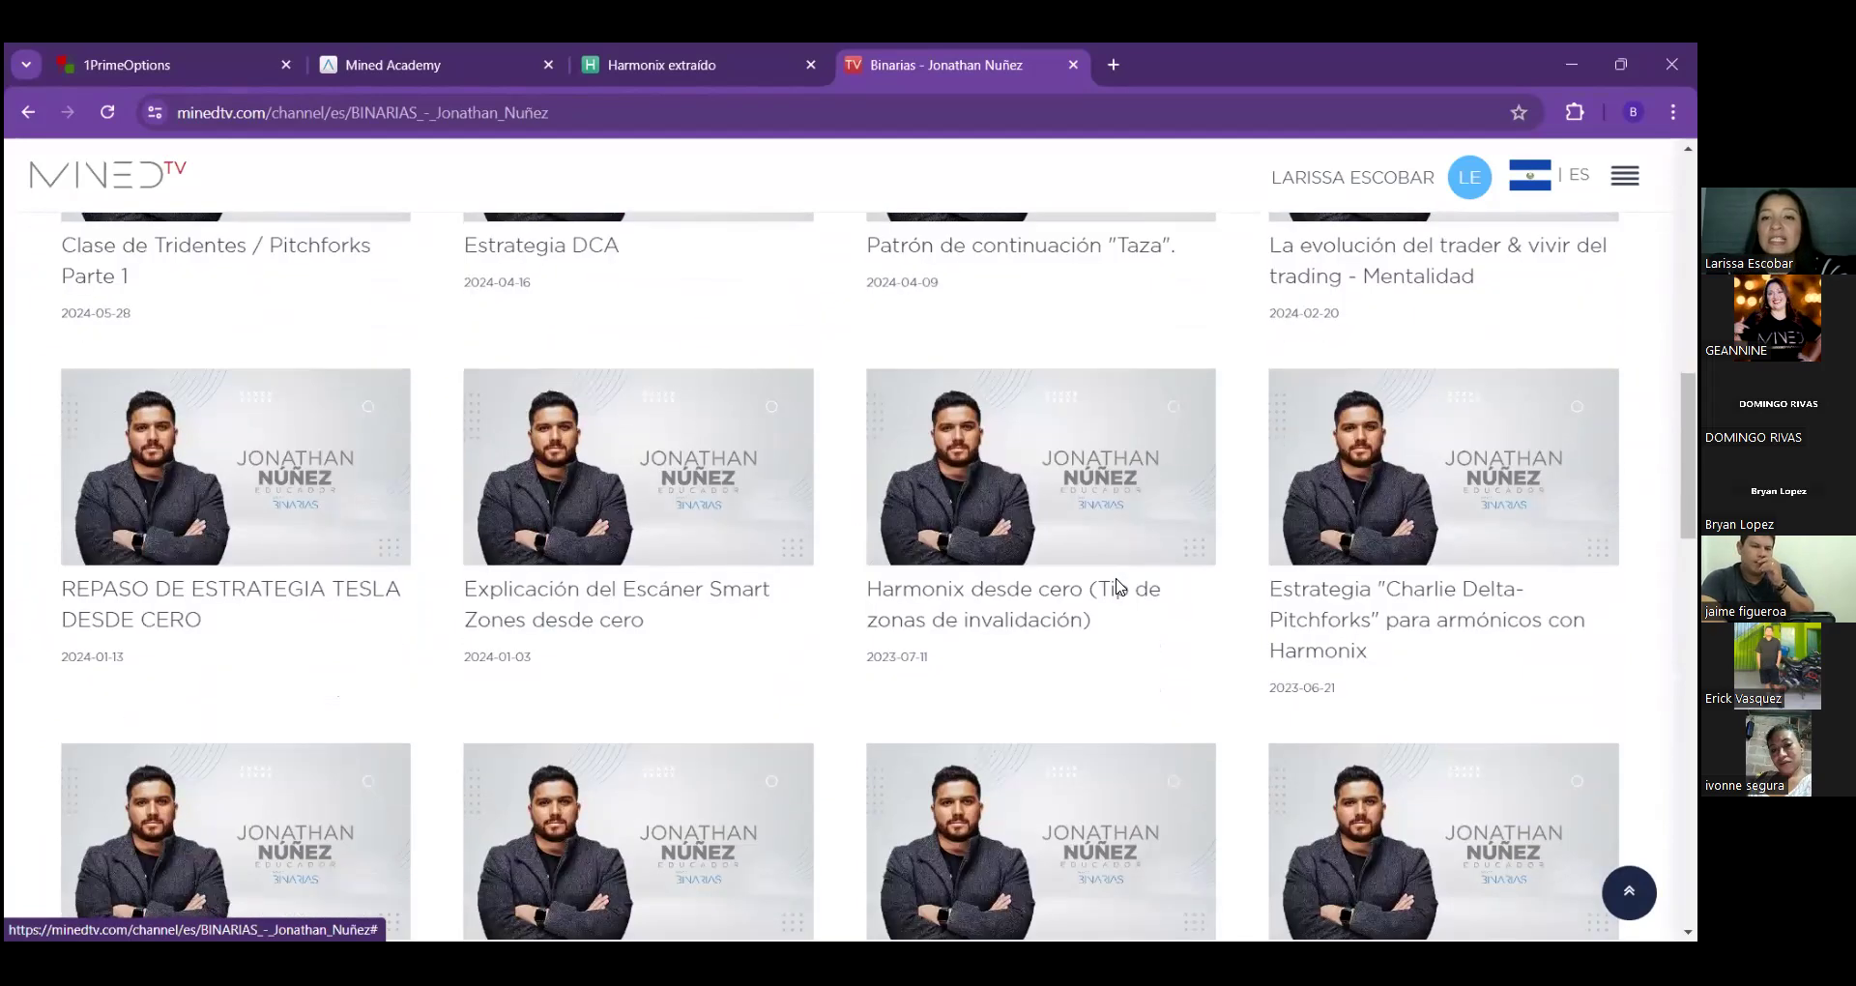
scroll(1118, 587, "down", 1)
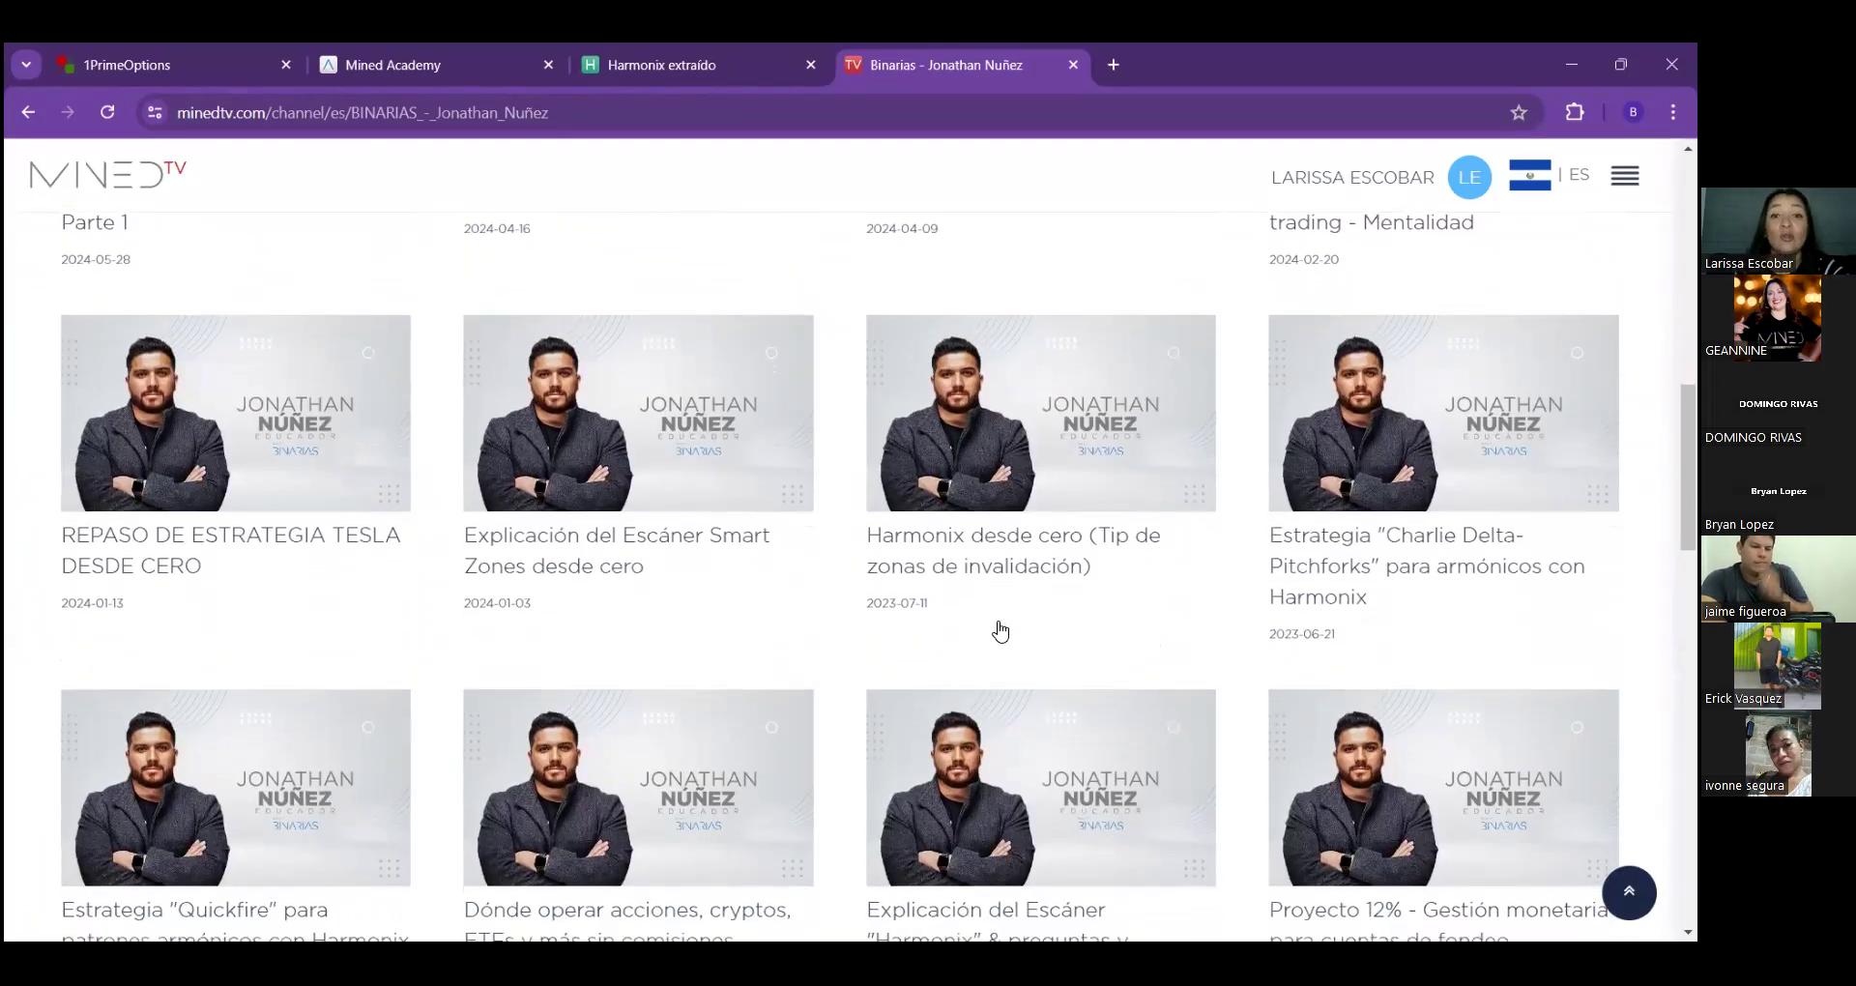
scroll(995, 630, "down", 2)
scroll(1057, 630, "down", 1)
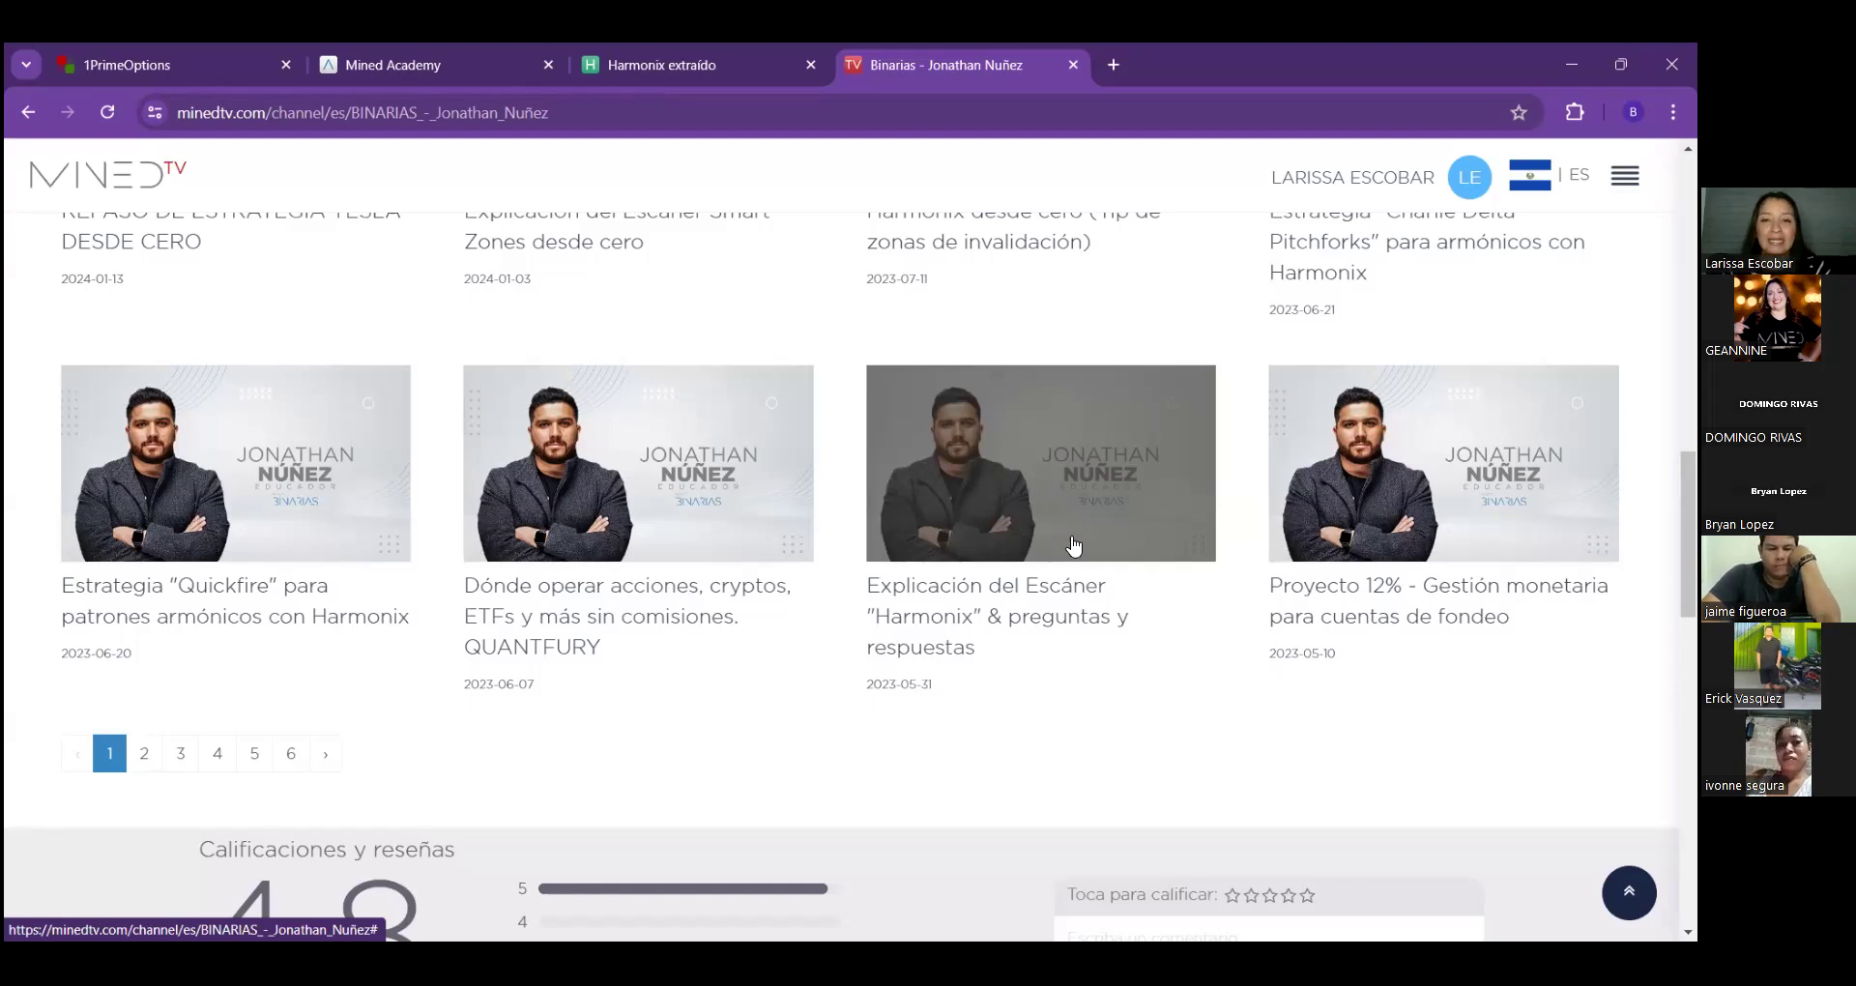
Play the class 'Explicación del Escáner "Harmonix" & preguntas y respuestas' from about 18:25, pause it and close the video.
left_click(1030, 505)
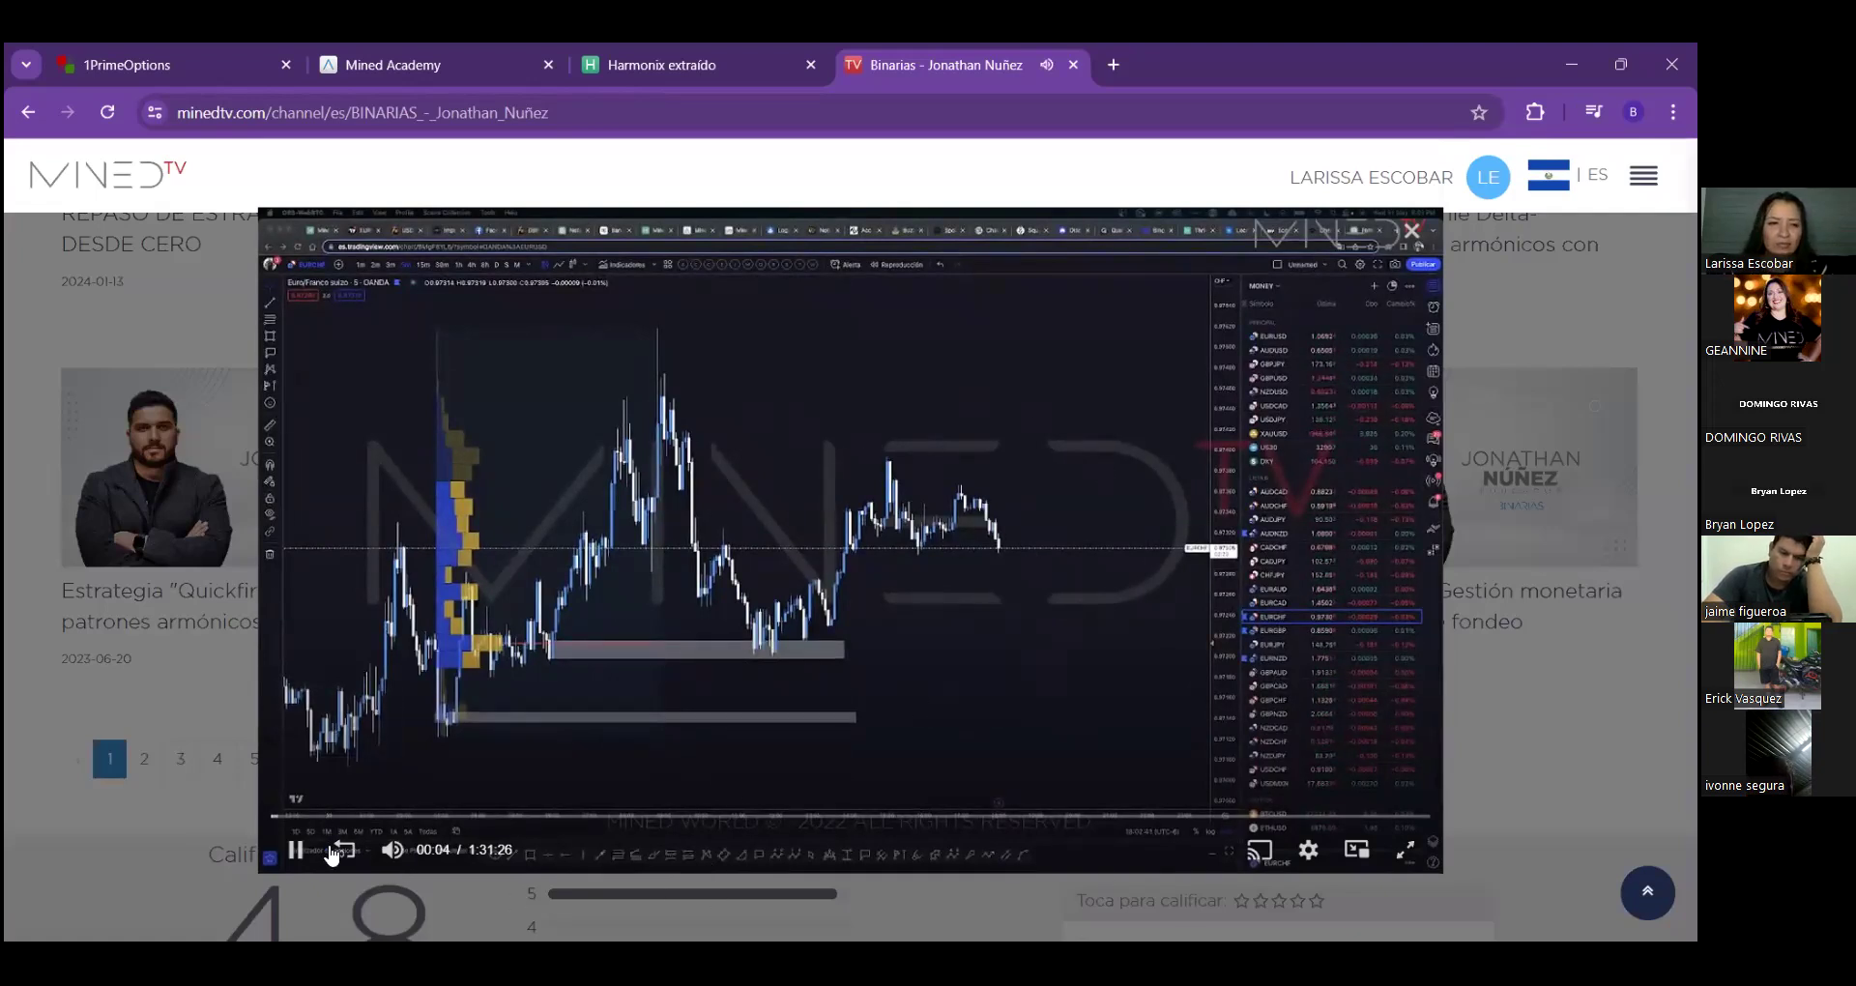
left_click(504, 817)
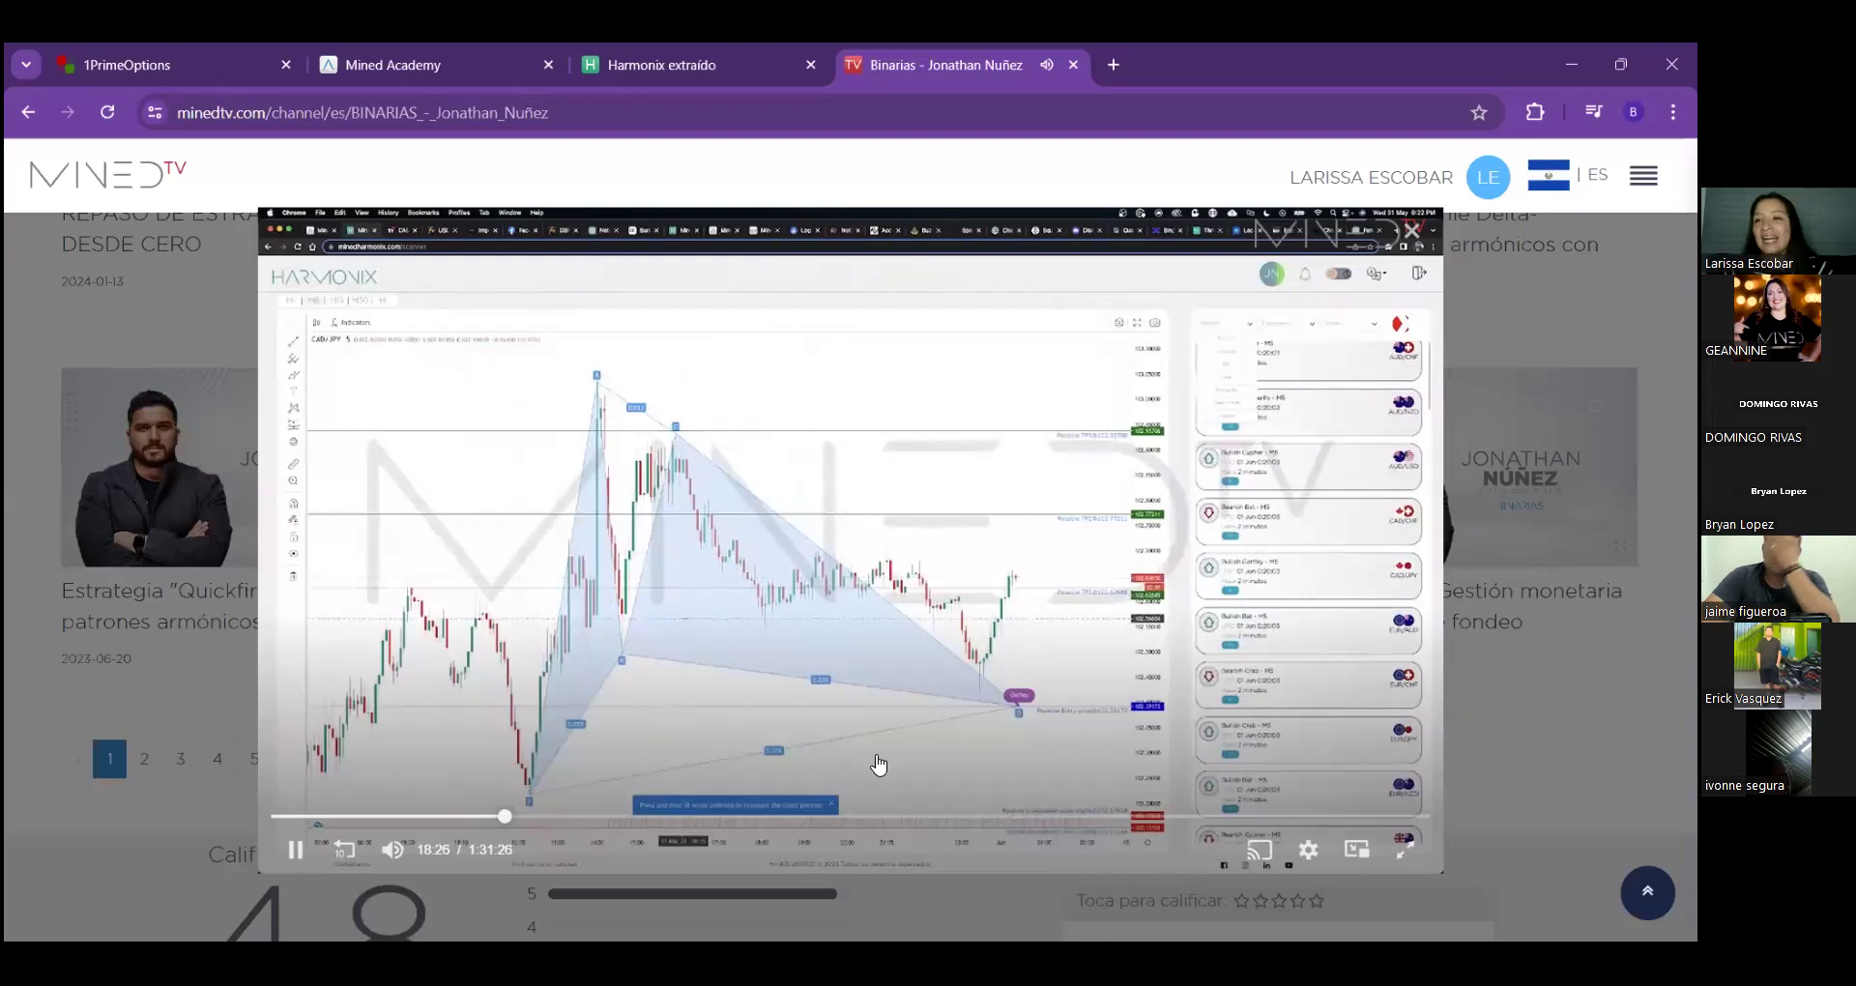
left_click(311, 855)
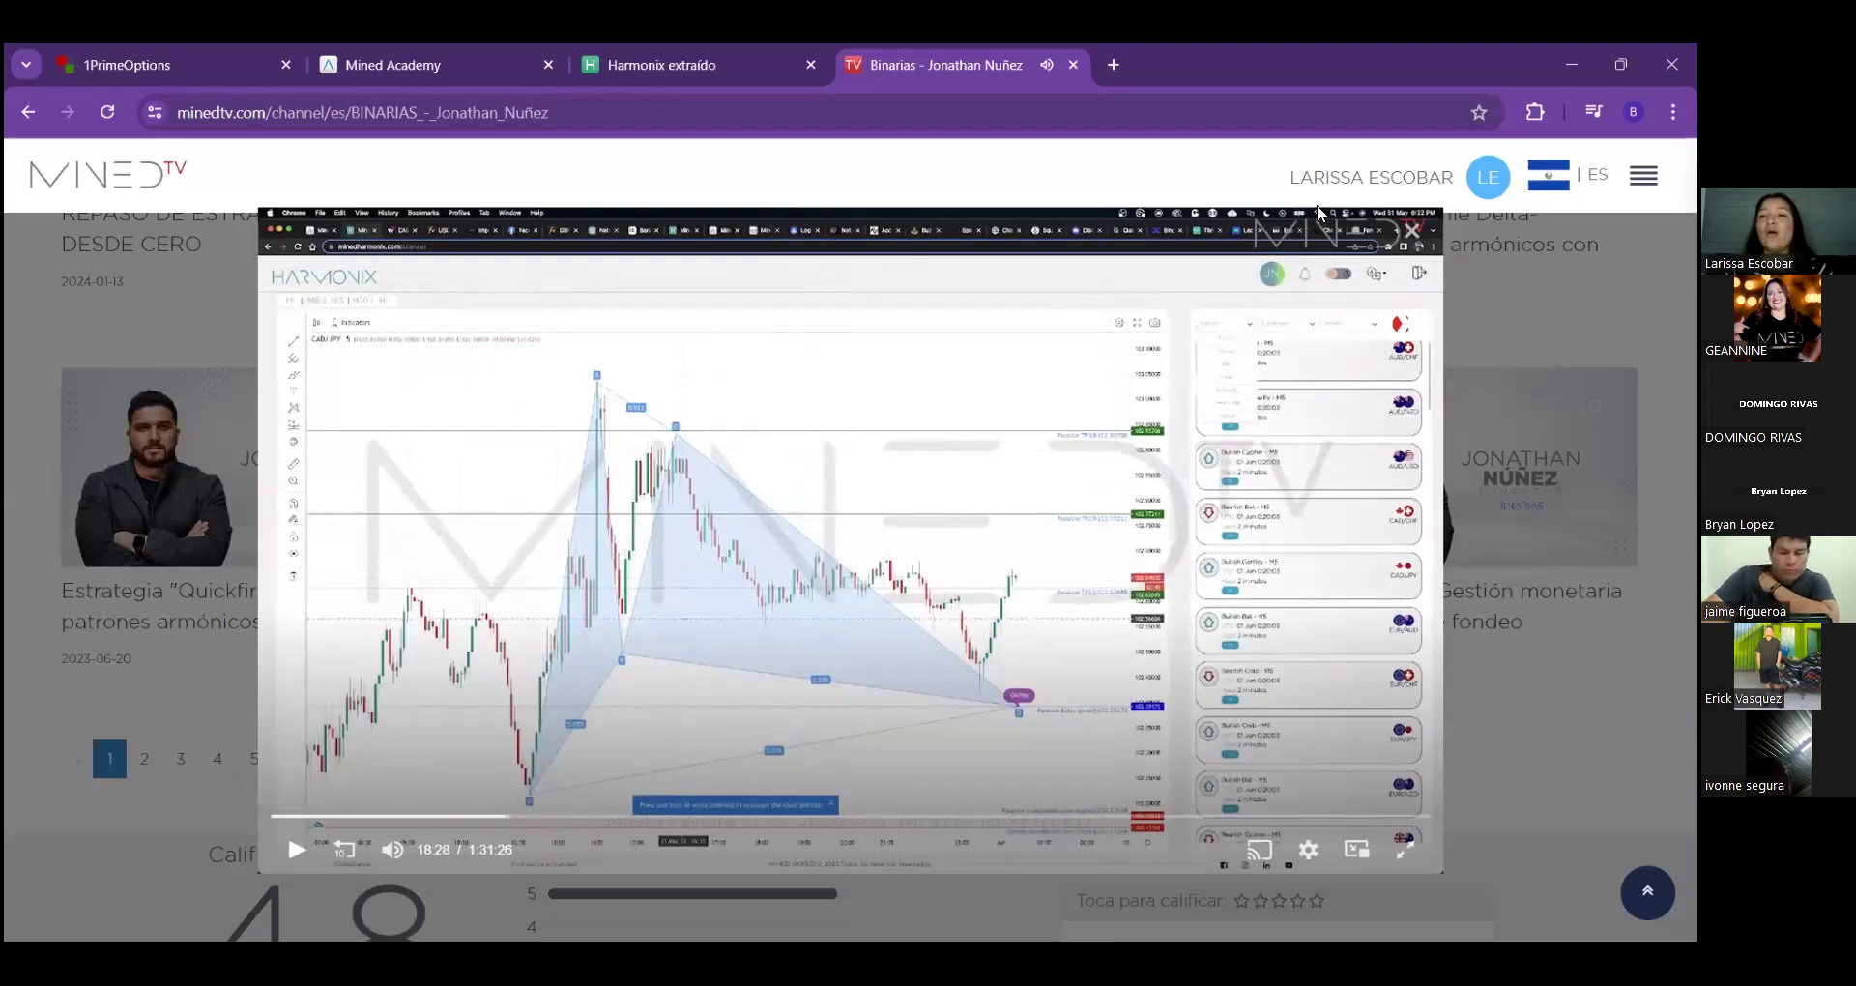
left_click(1412, 230)
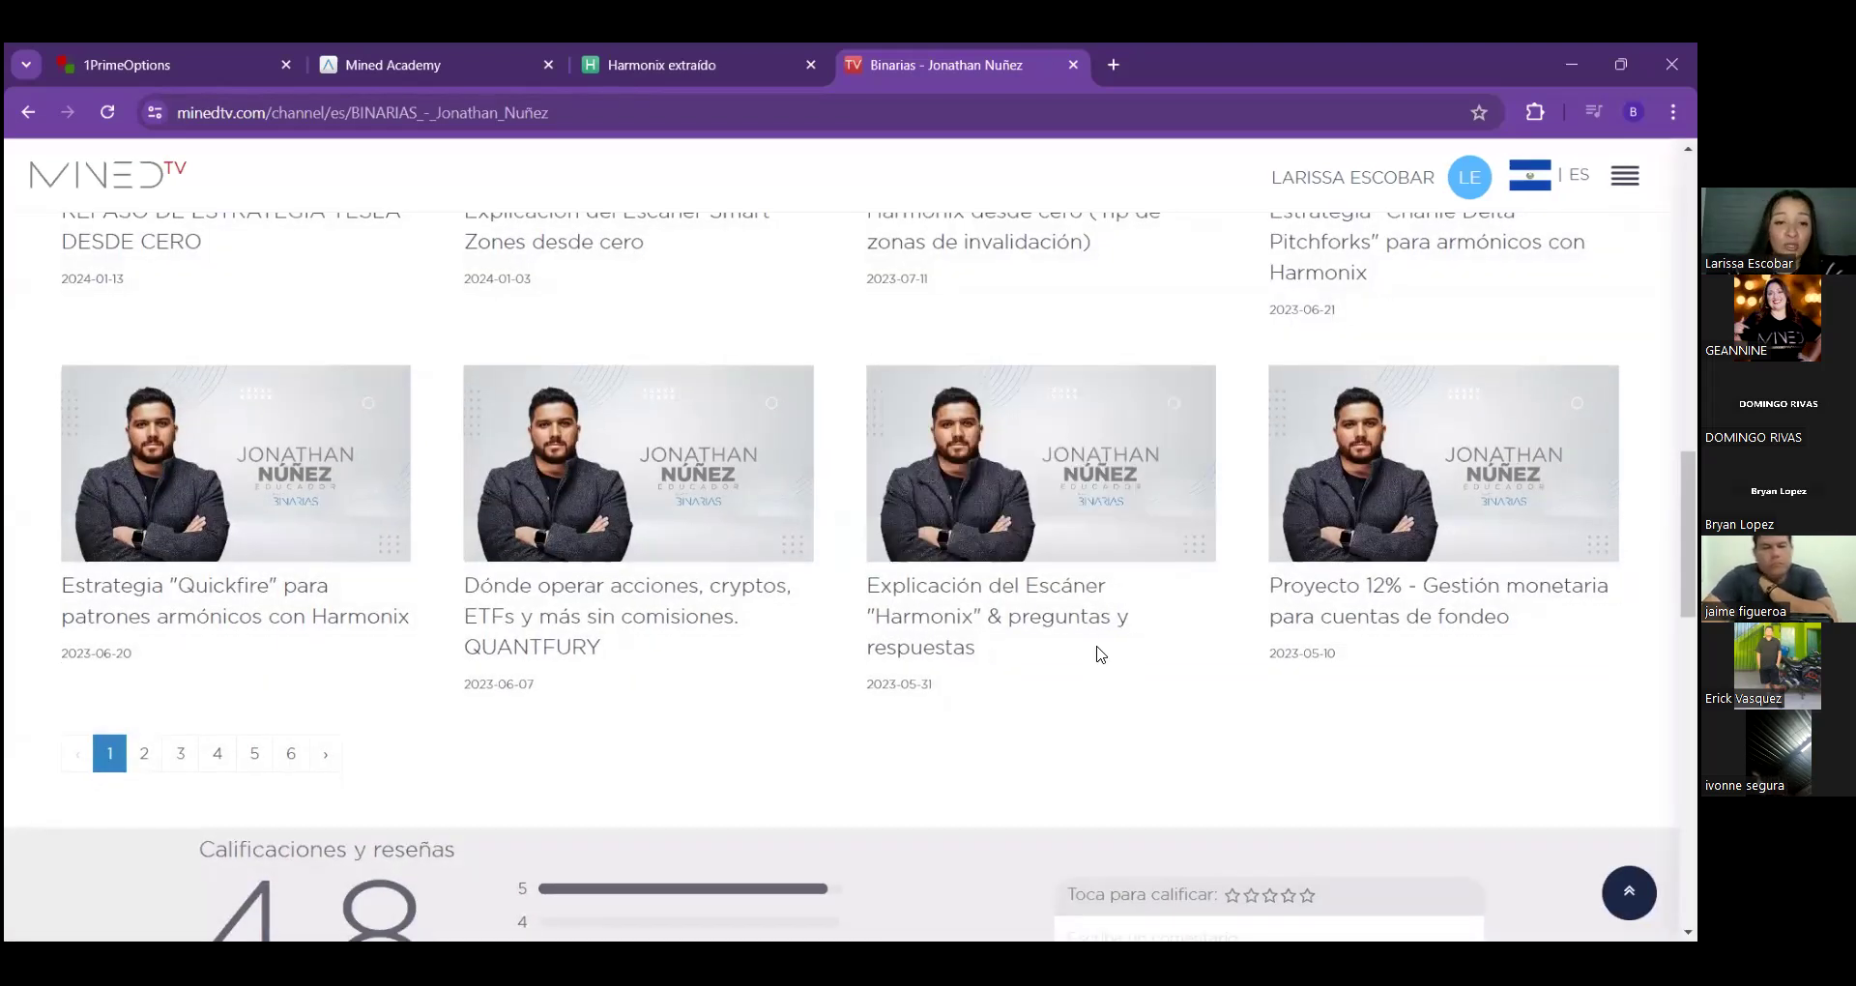
Switch to 1PrimeOptions, collapse the chart's price details, hide the option-type panel and close the AUD/CAD chart.
scroll(1099, 652, "up", 2)
scroll(1025, 370, "up", 1)
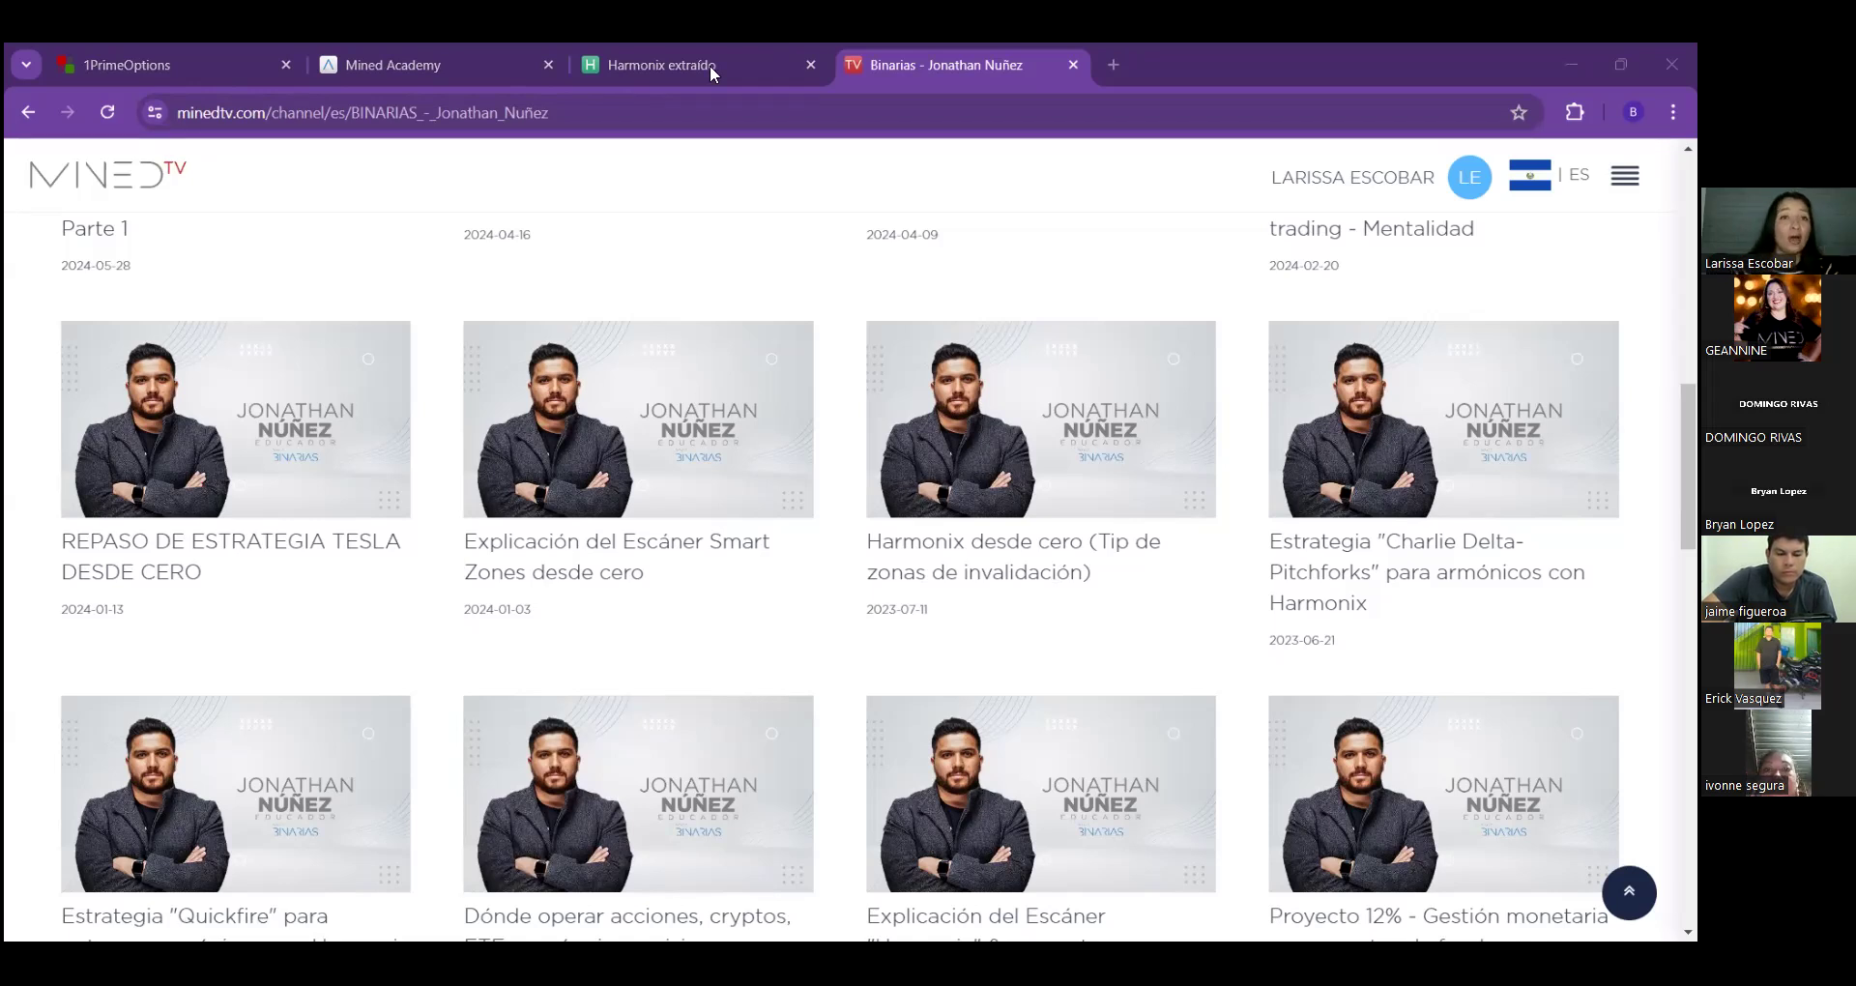
left_click(168, 59)
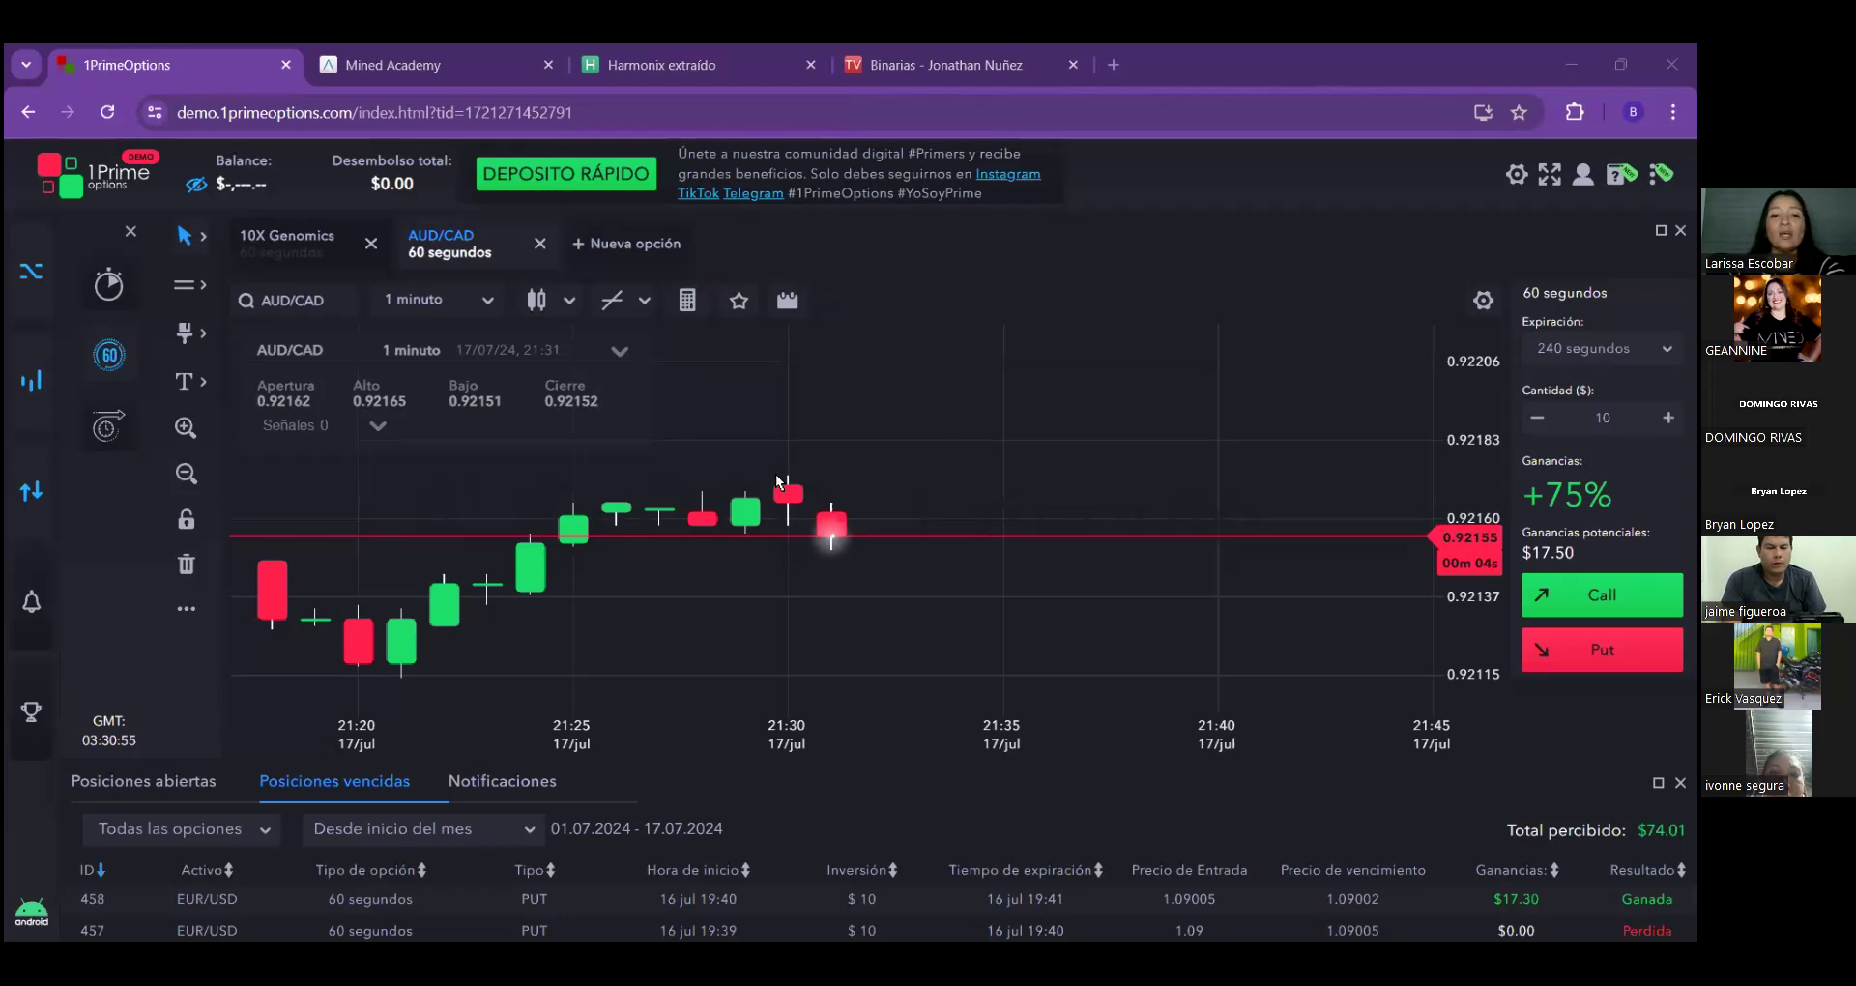
left_click(619, 354)
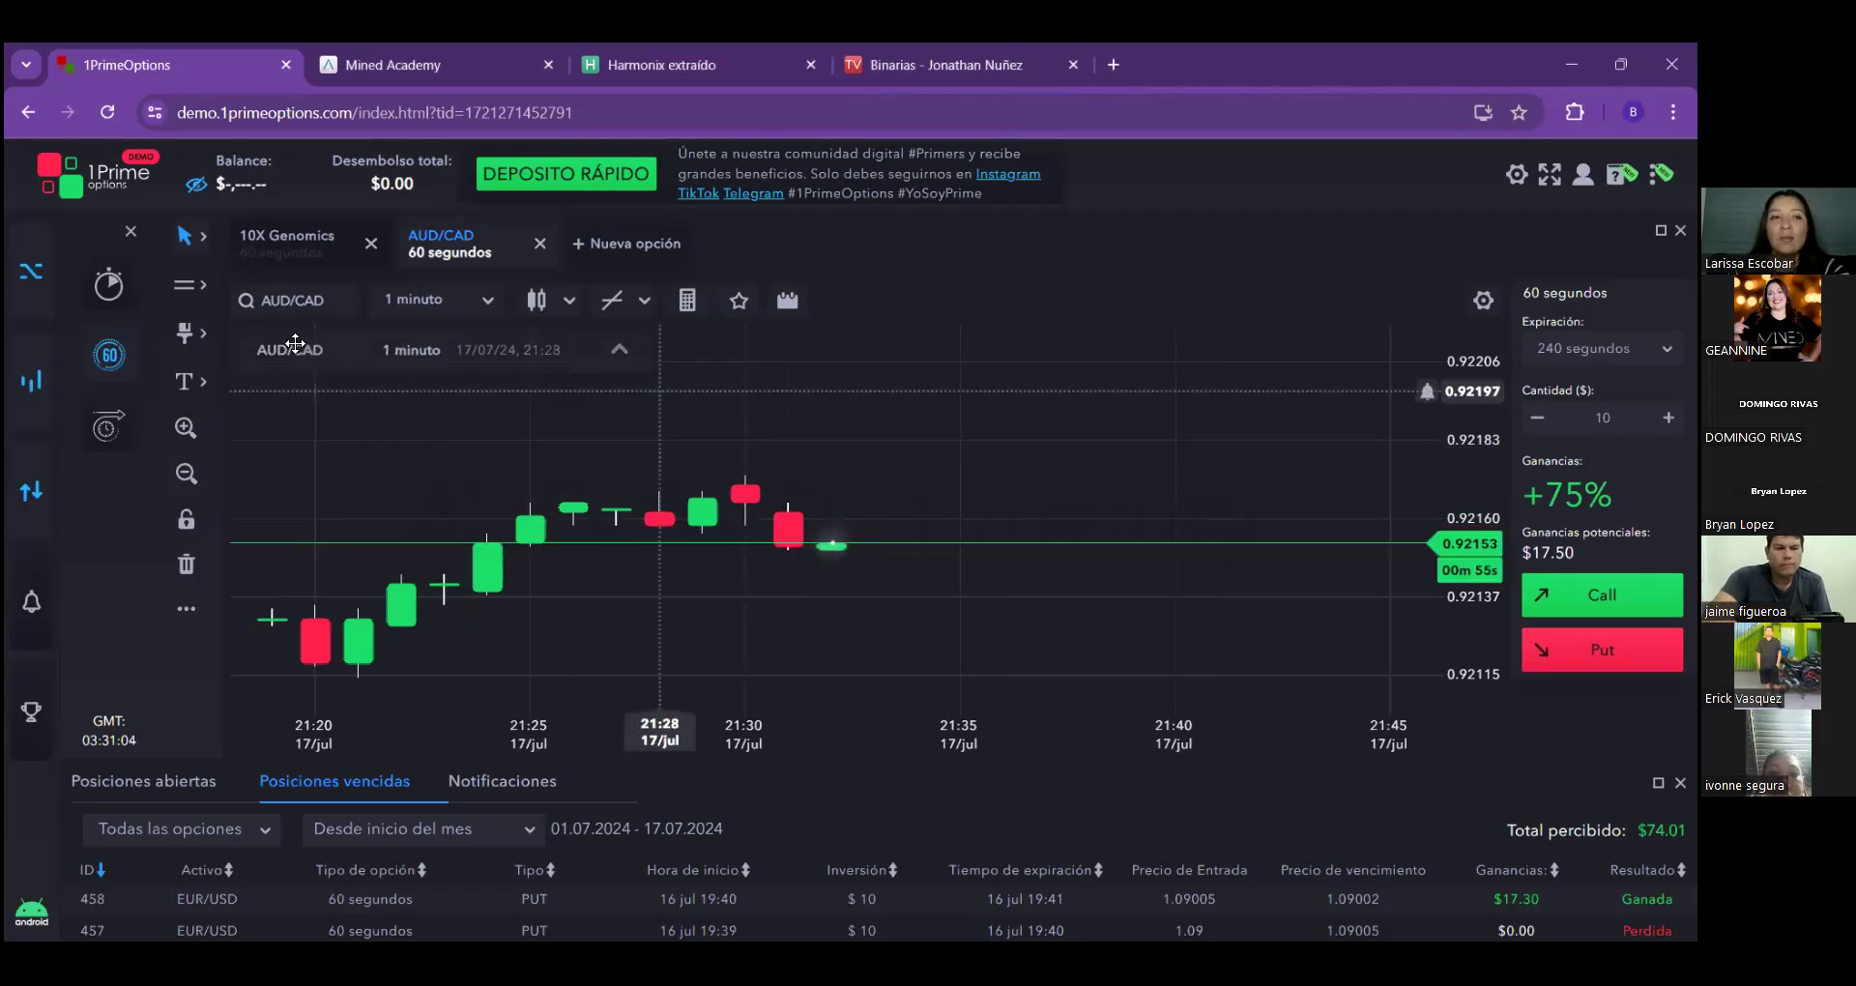
left_click(125, 229)
left_click(441, 244)
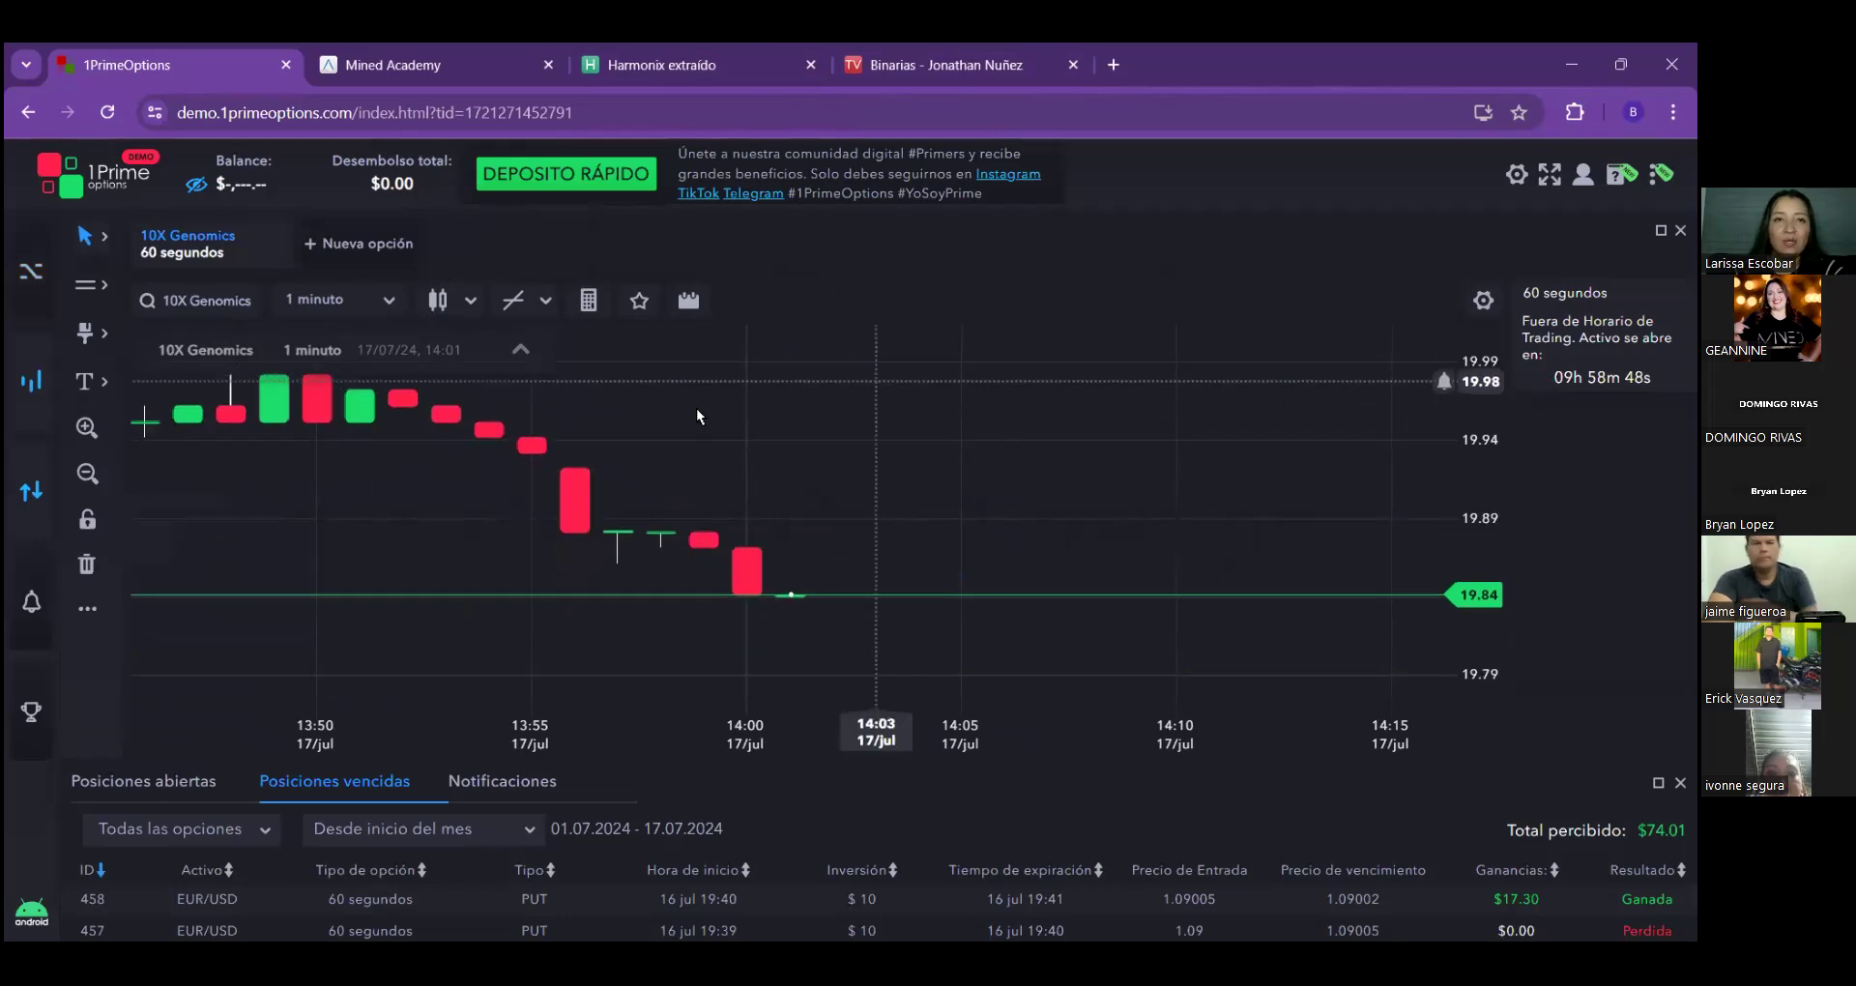
Switch to Harmonix and view the M1 signals Cangrejo alcista for AUD/CAD, Cifra bajista for EUR/AUD and Murciélago bajista for GBP/USD.
left_click(727, 56)
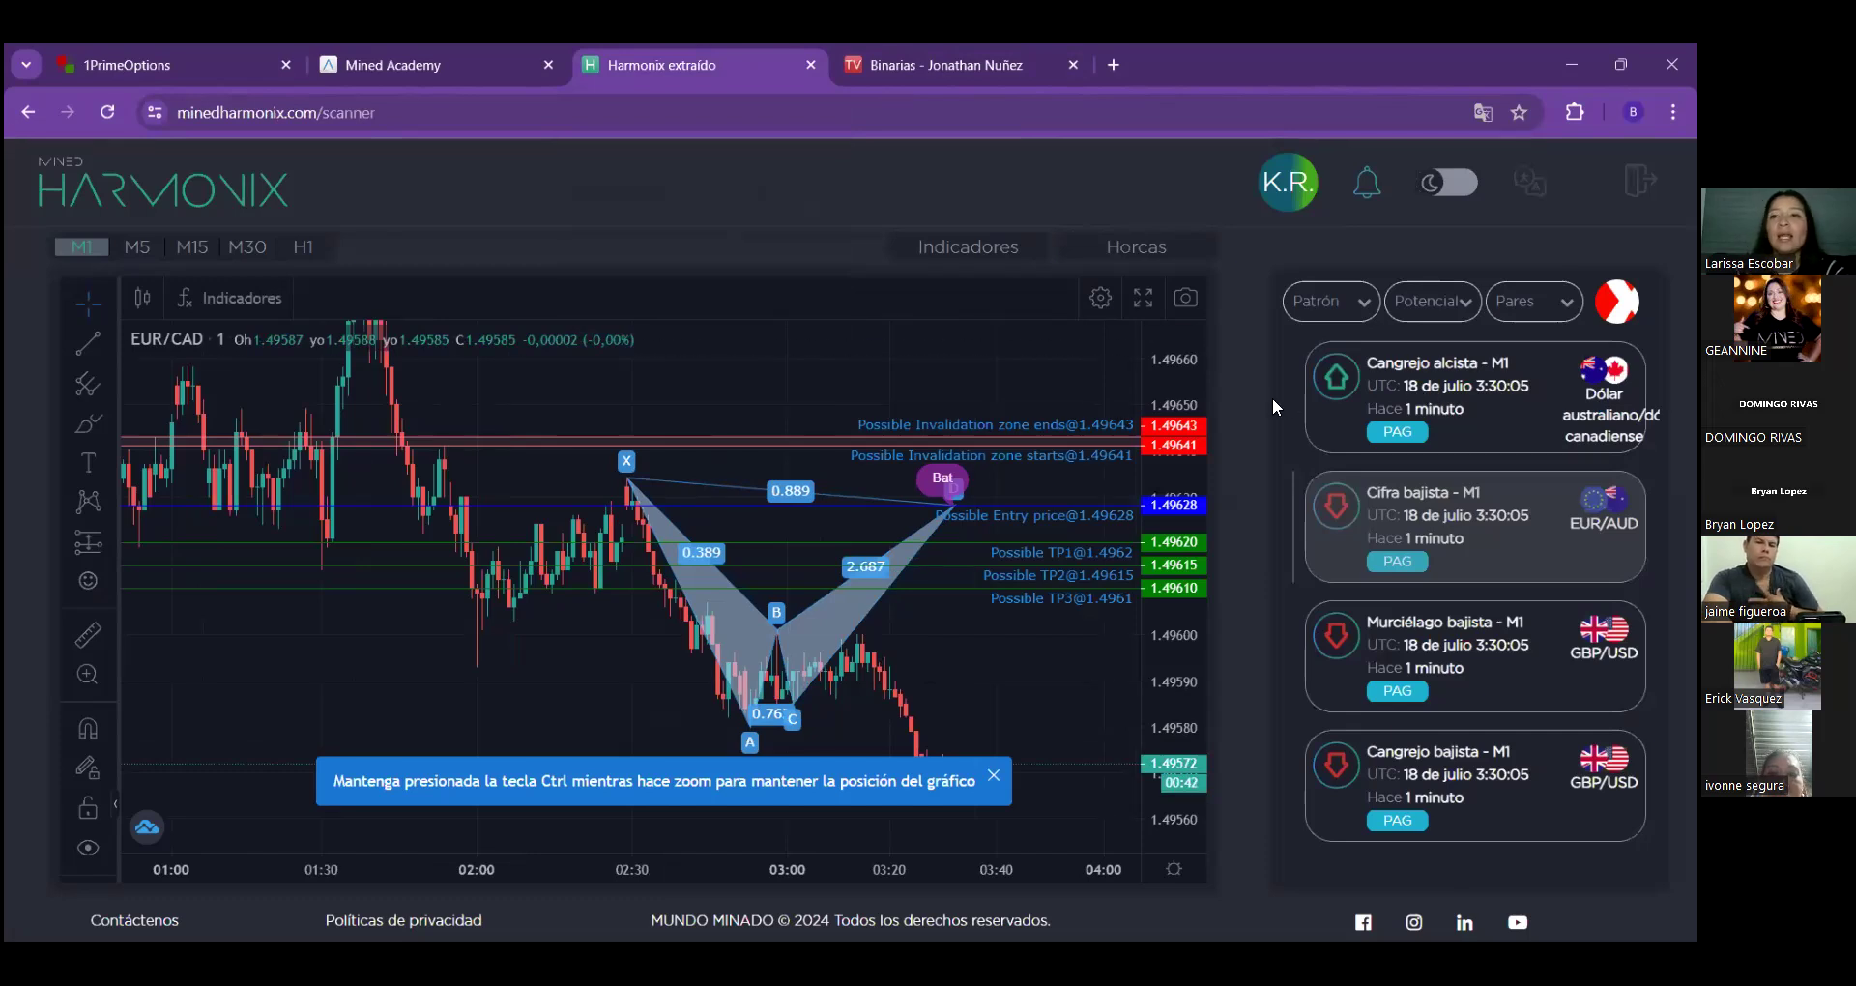
left_click(1511, 418)
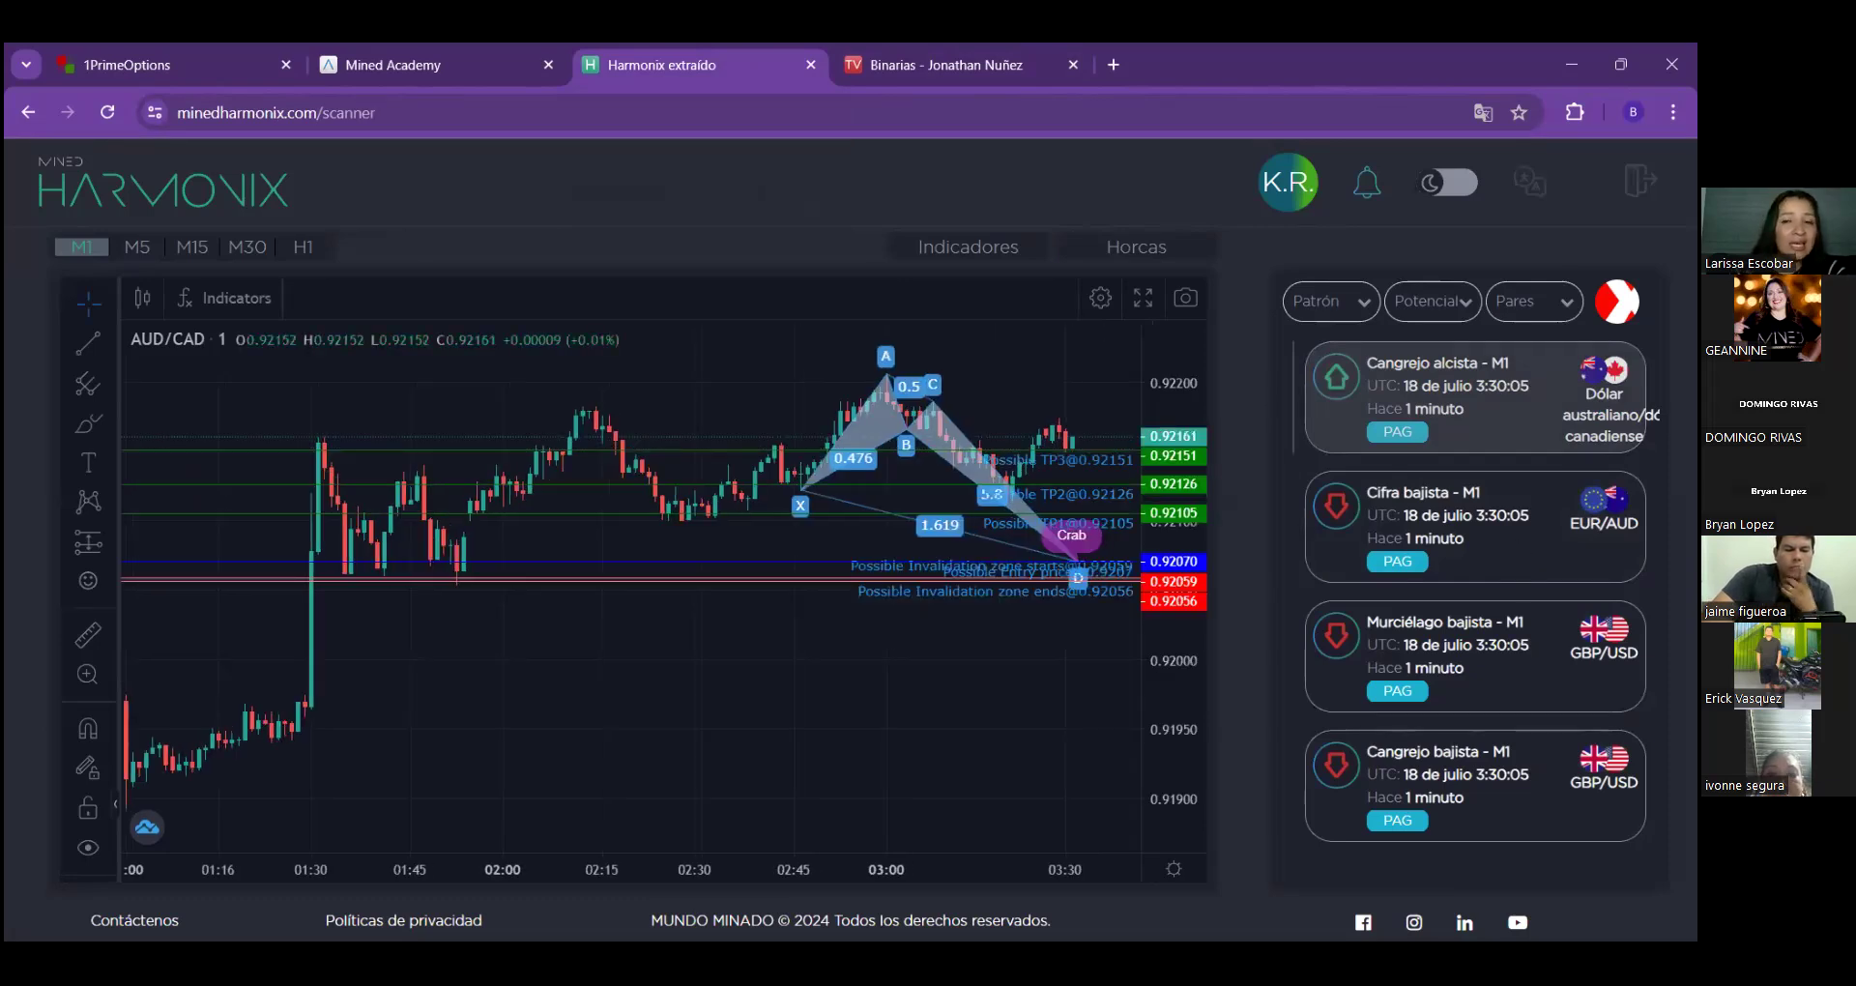
left_click(1471, 522)
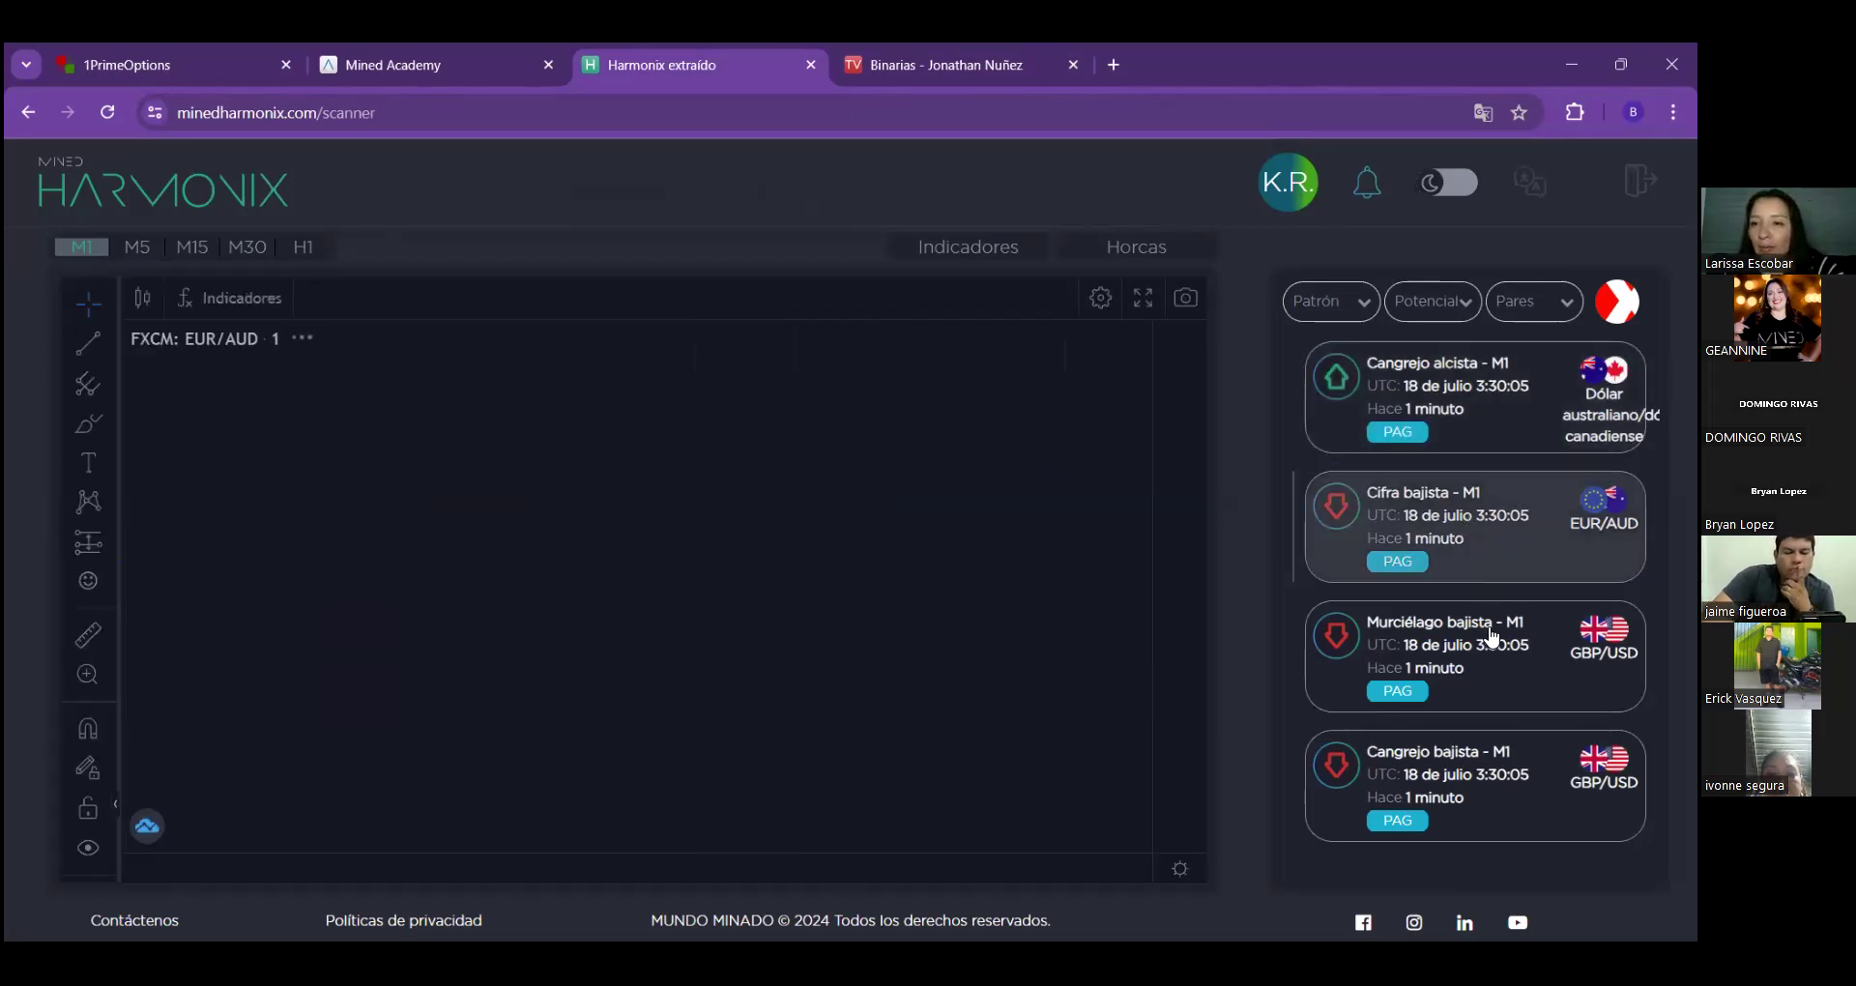
left_click(1494, 654)
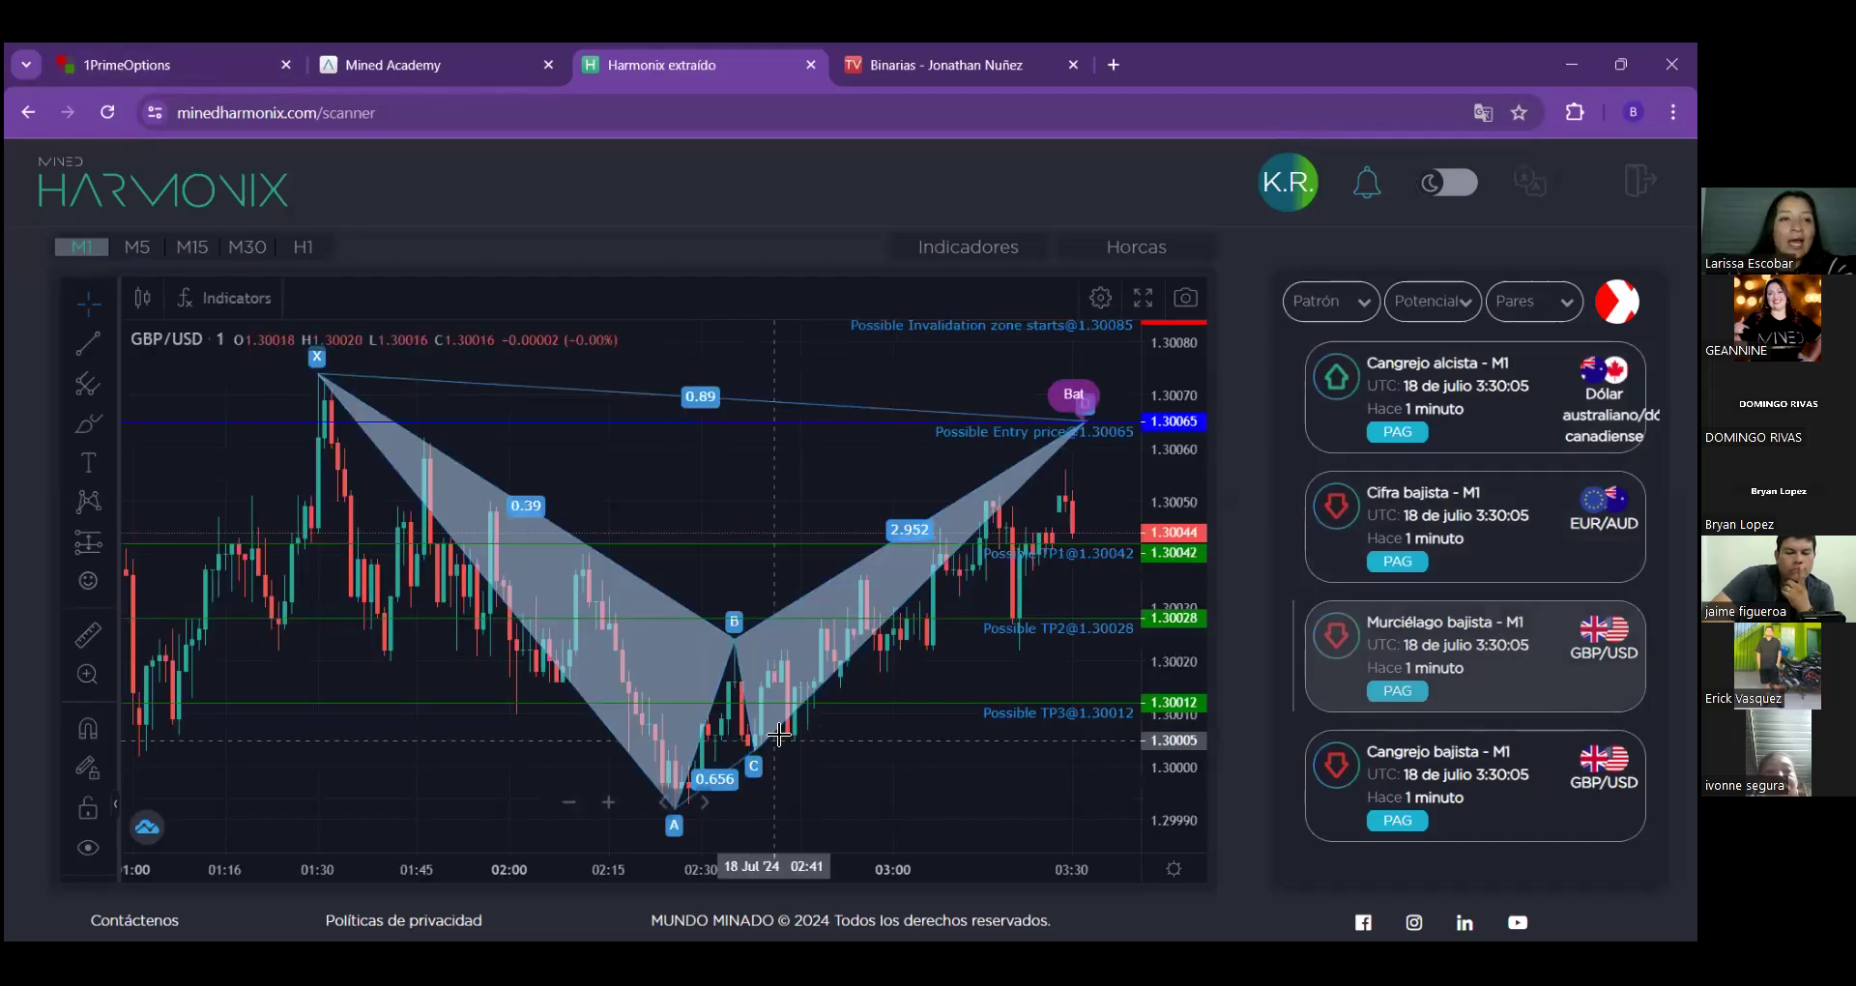
Switch to 1PrimeOptions and add a new option chart for GBP/USD.
left_click(186, 59)
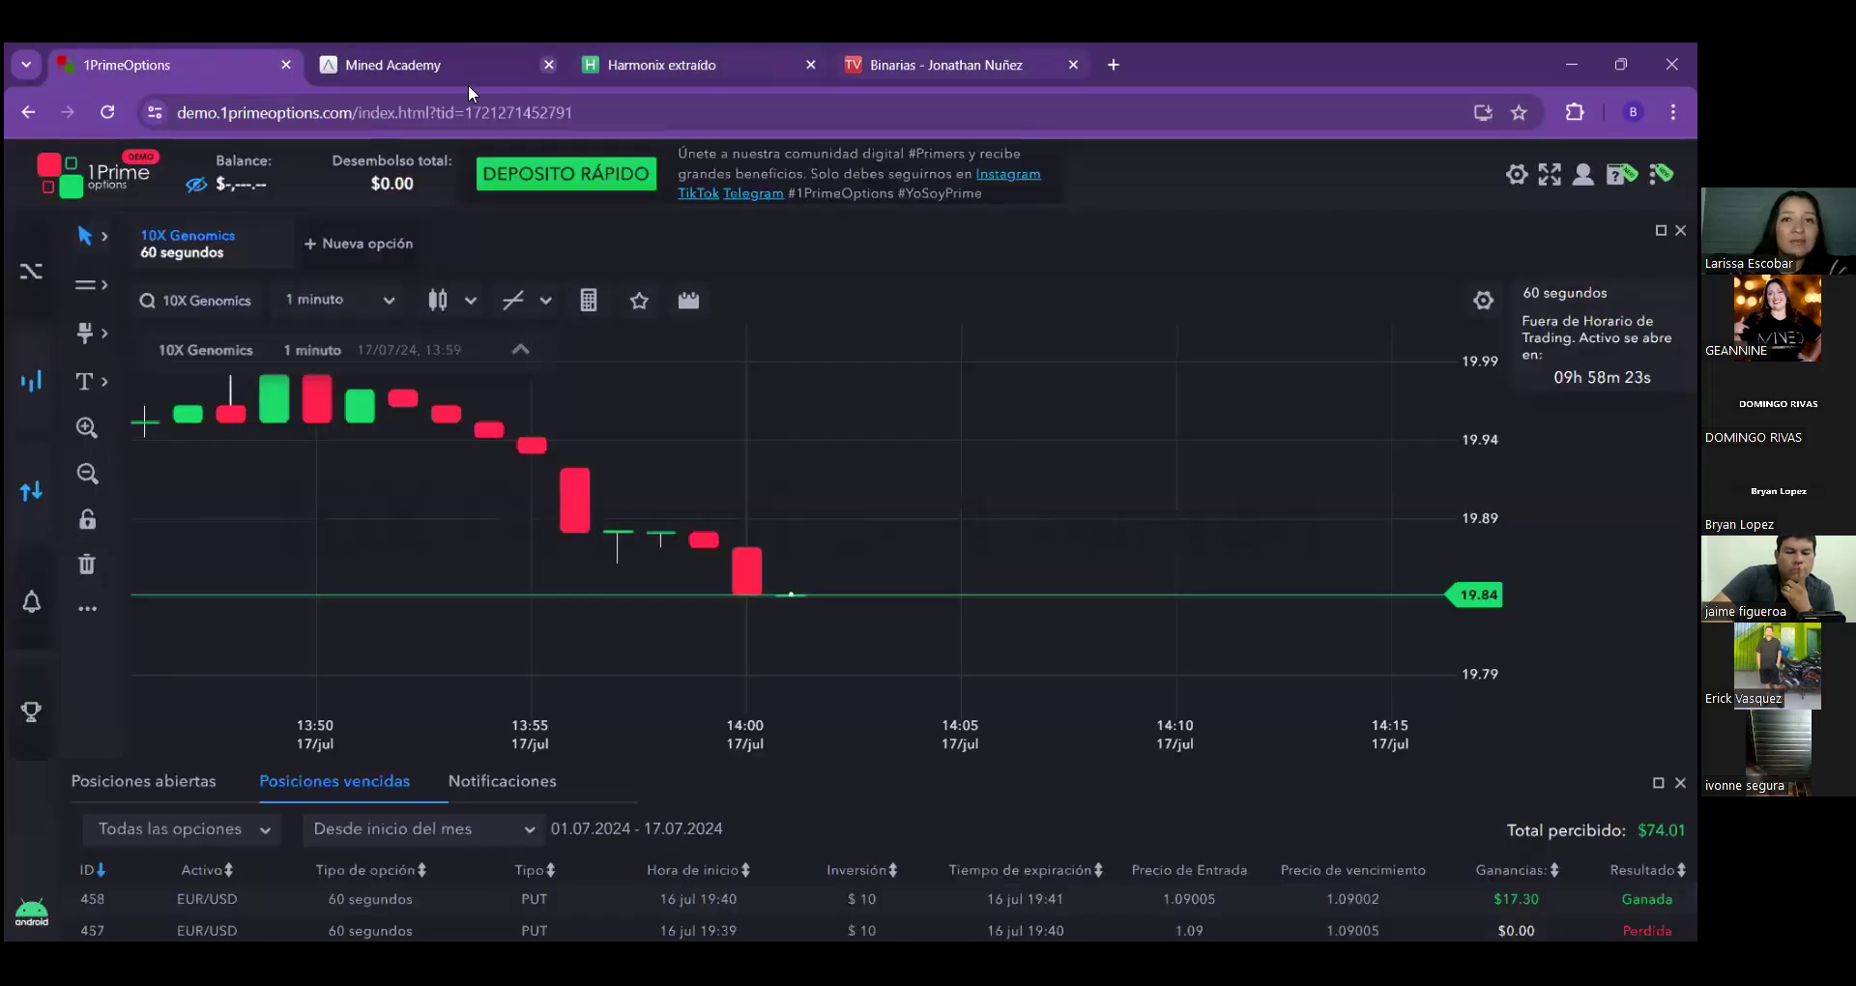
left_click(340, 238)
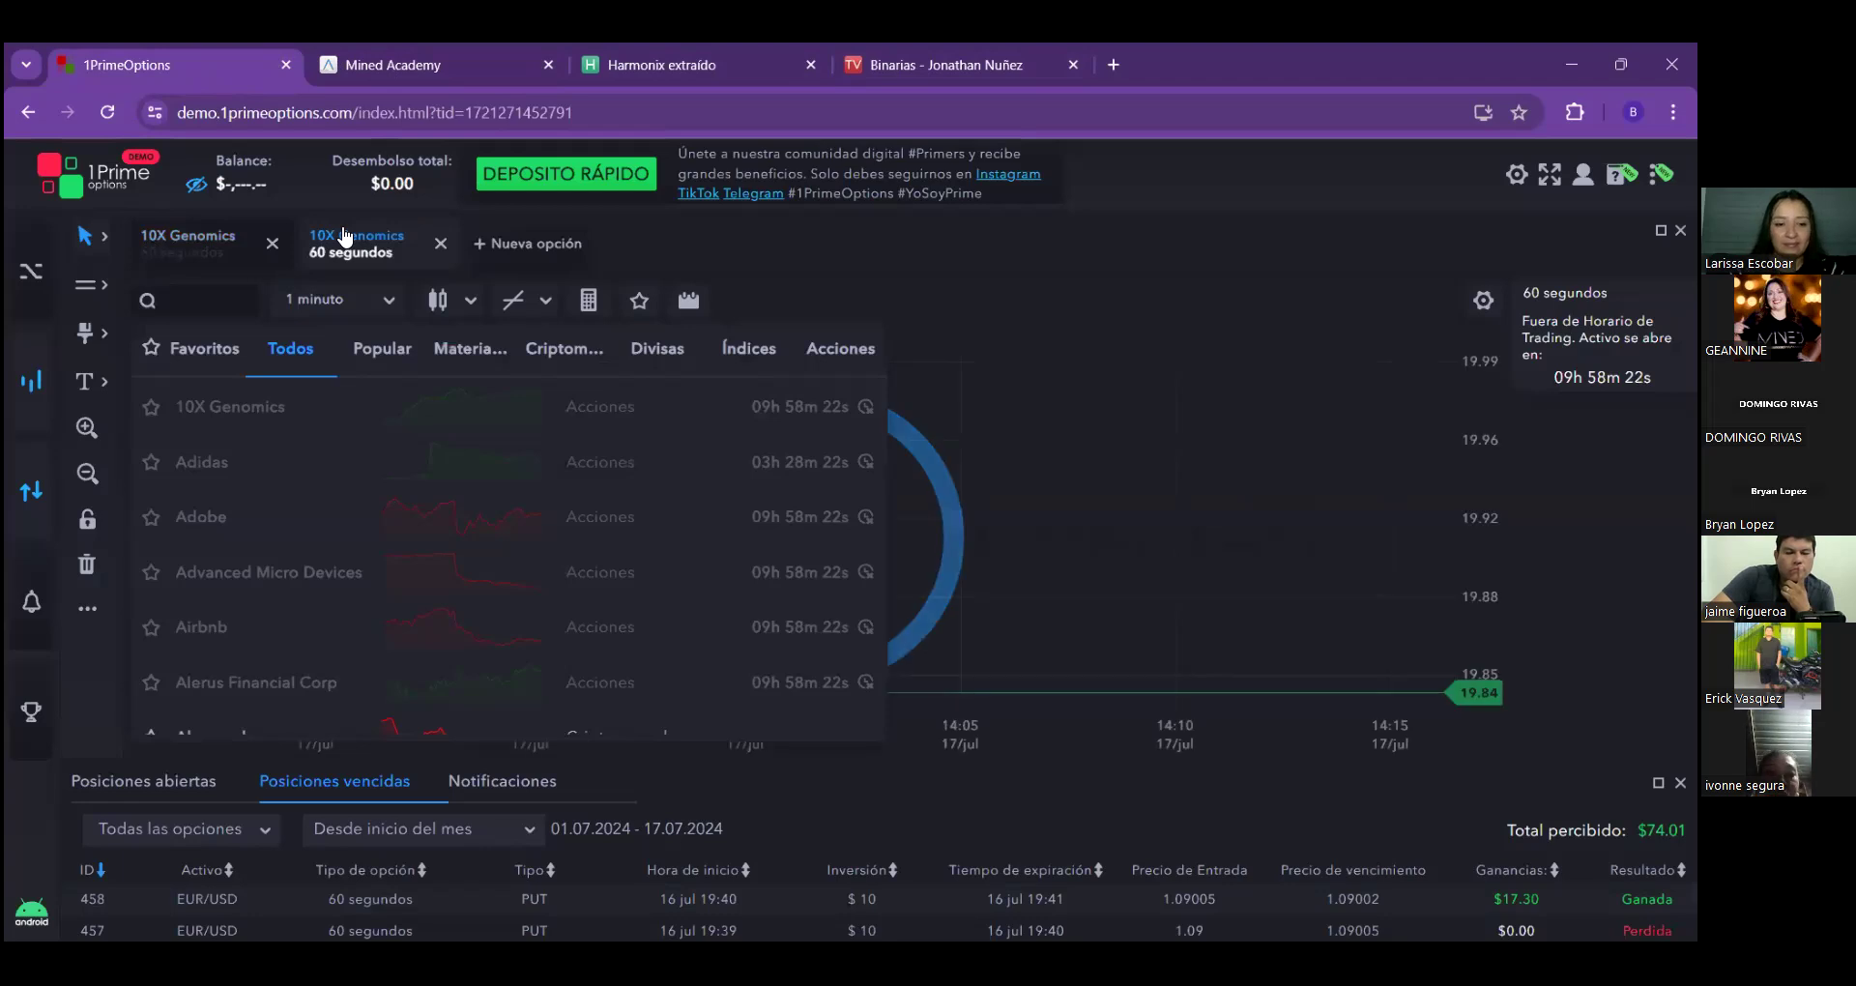
type("GBPU")
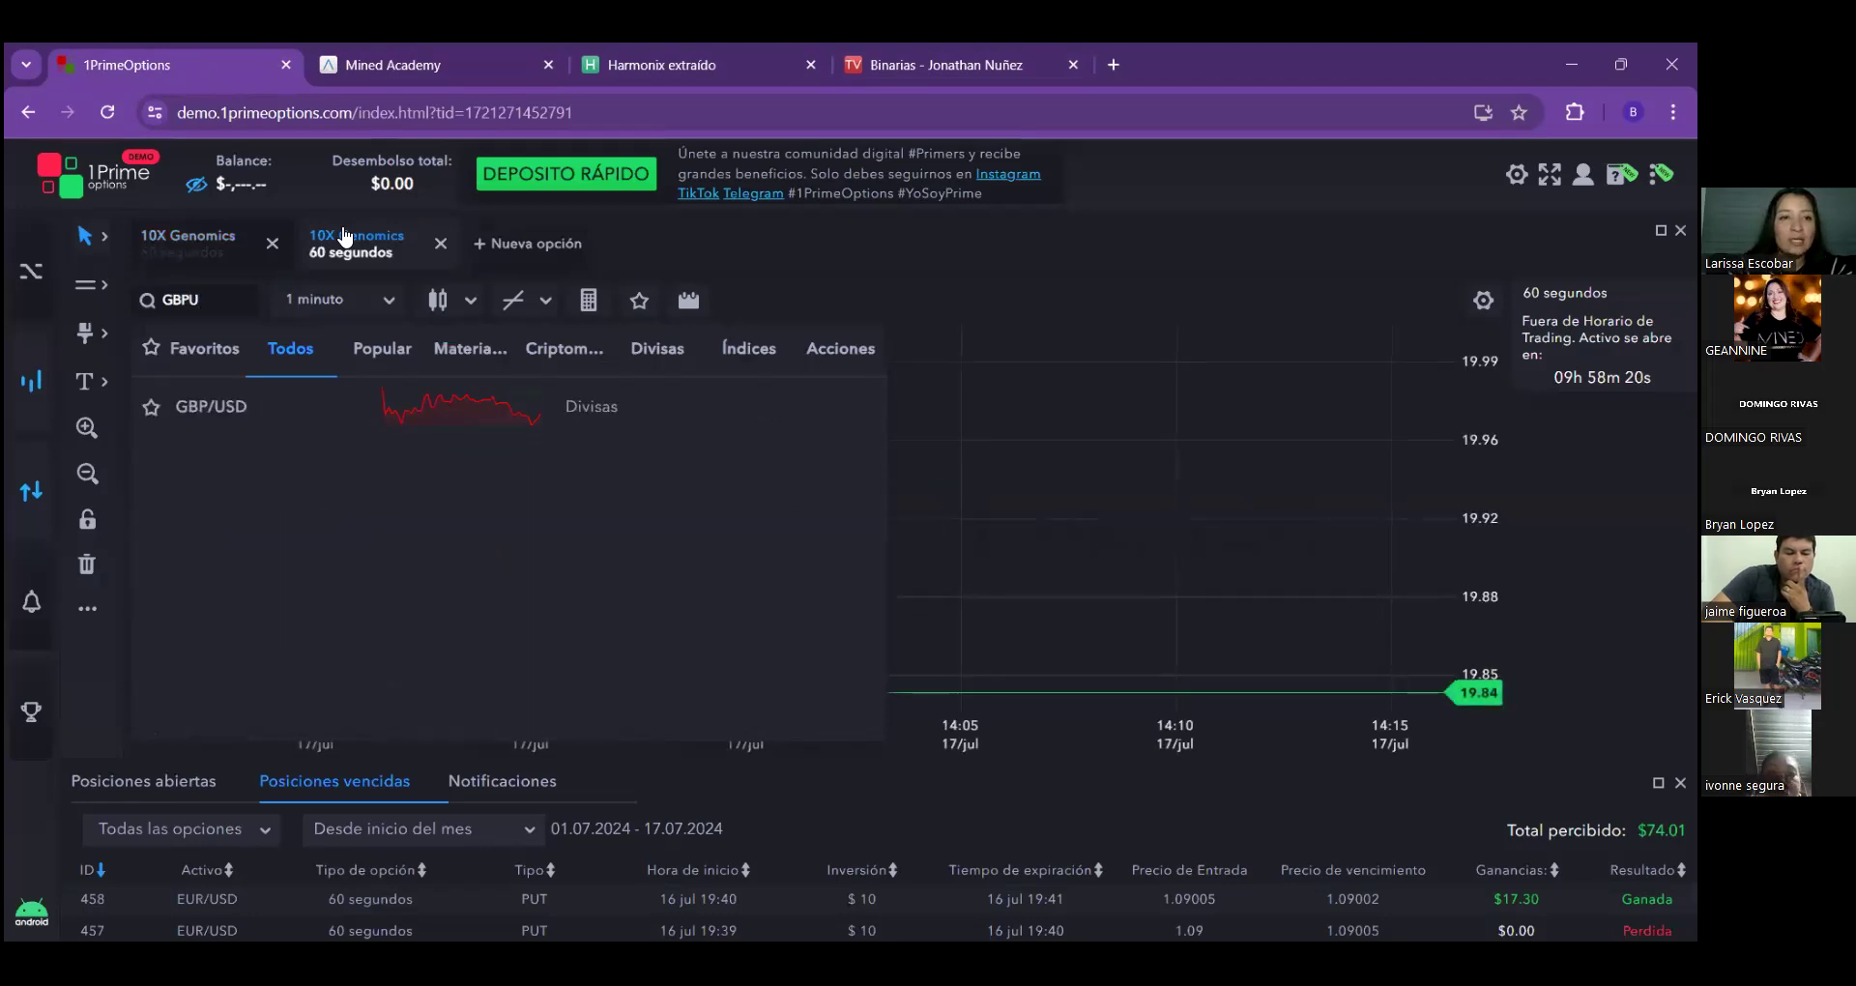
left_click(248, 408)
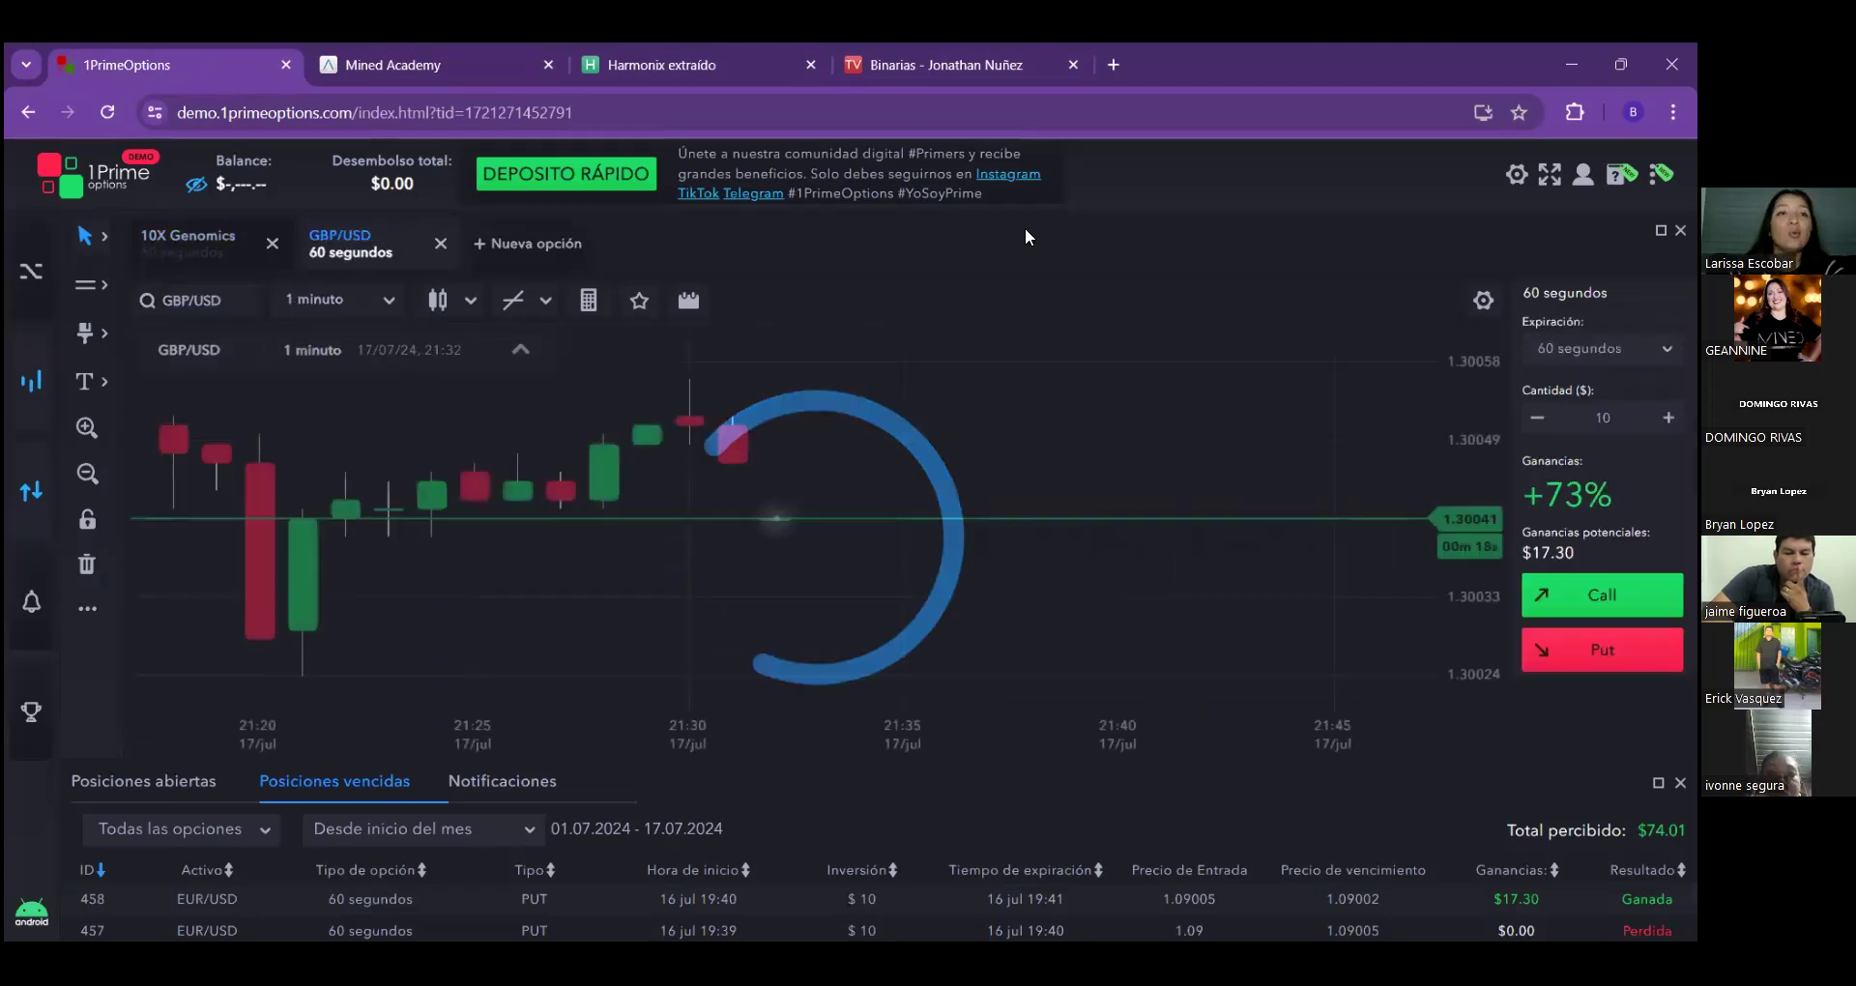
Check the GBP/USD possible entry price in Harmonix and create a price alert at 1.30065 on the 1PrimeOptions chart.
left_click(665, 64)
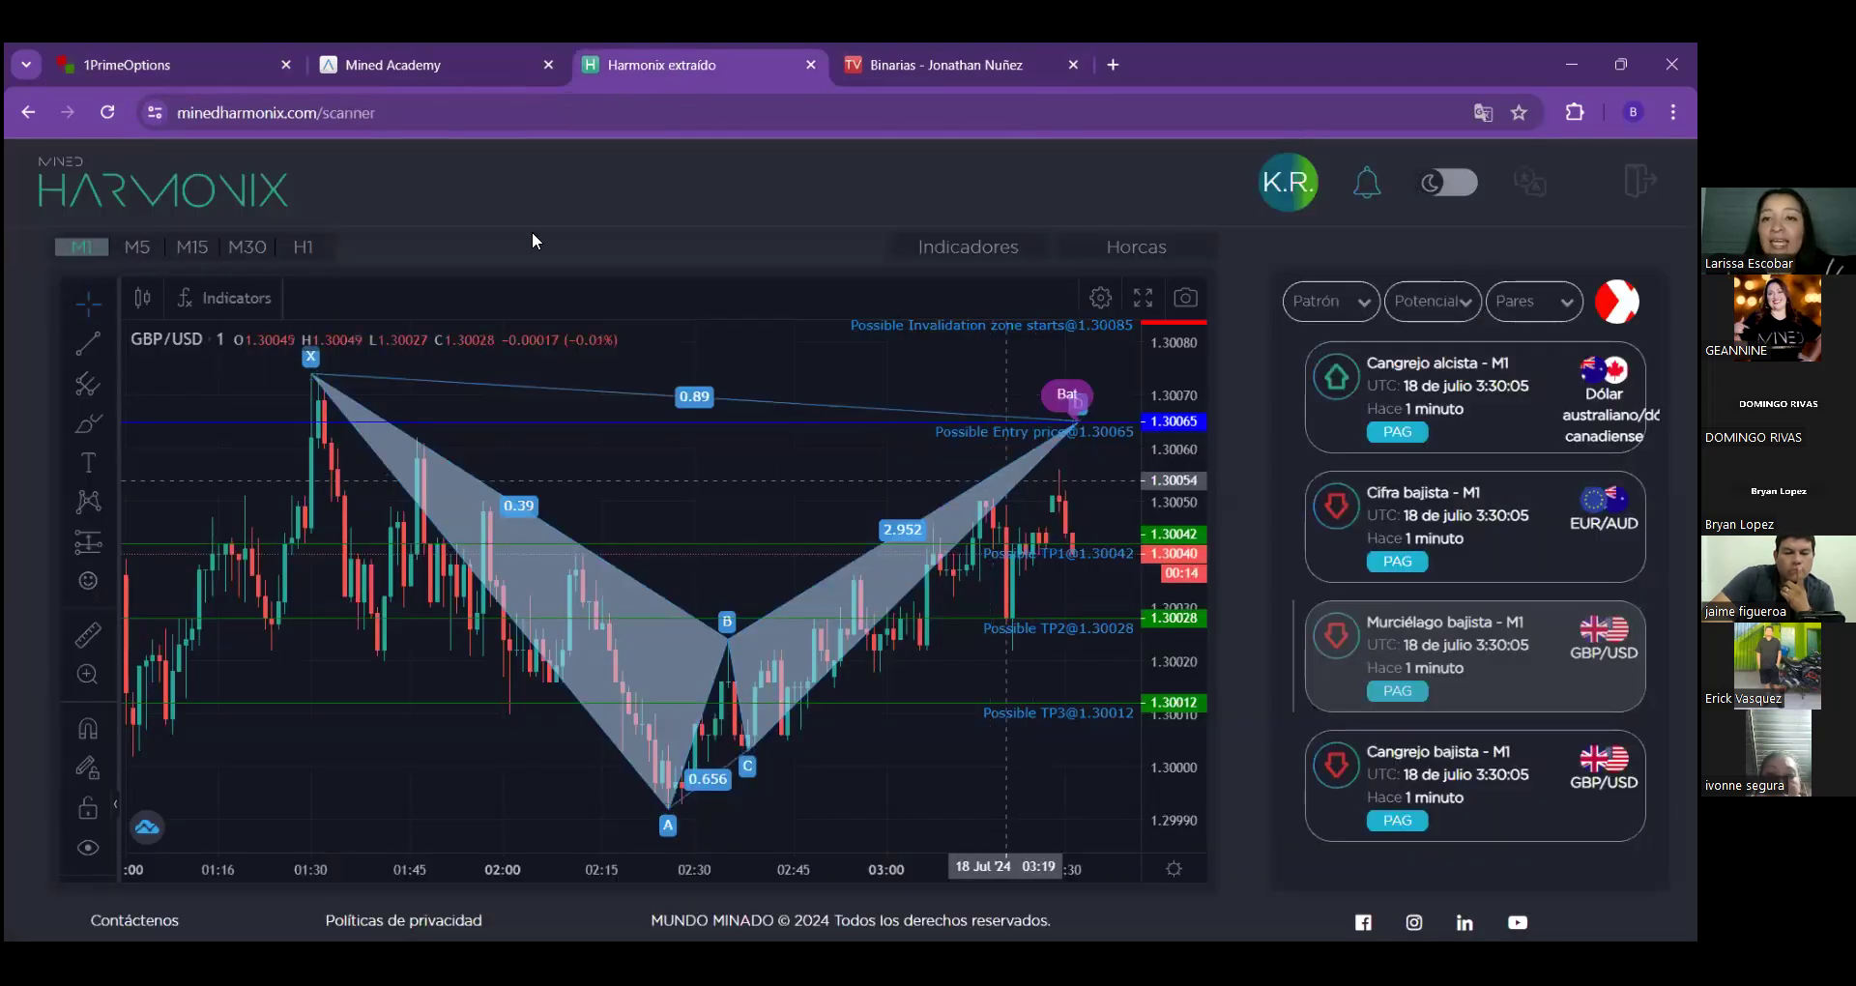
key("ctrl+1")
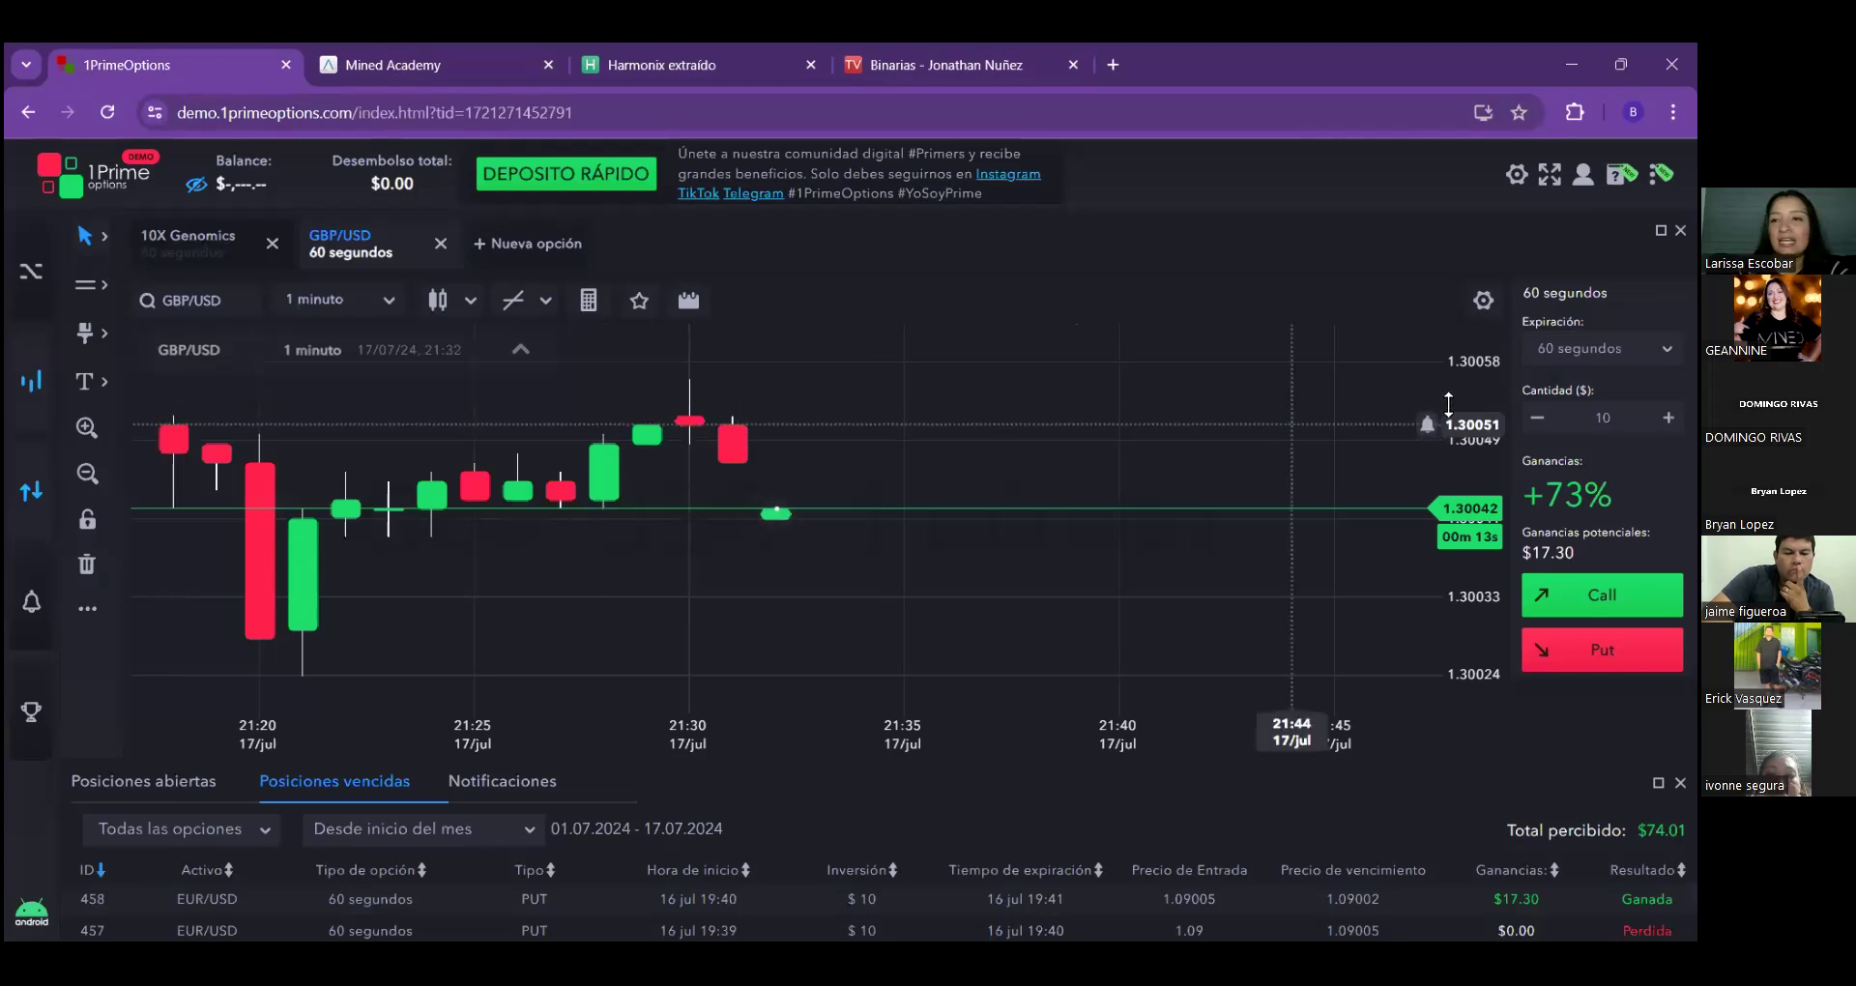
left_click_drag(1239, 396, 1243, 596)
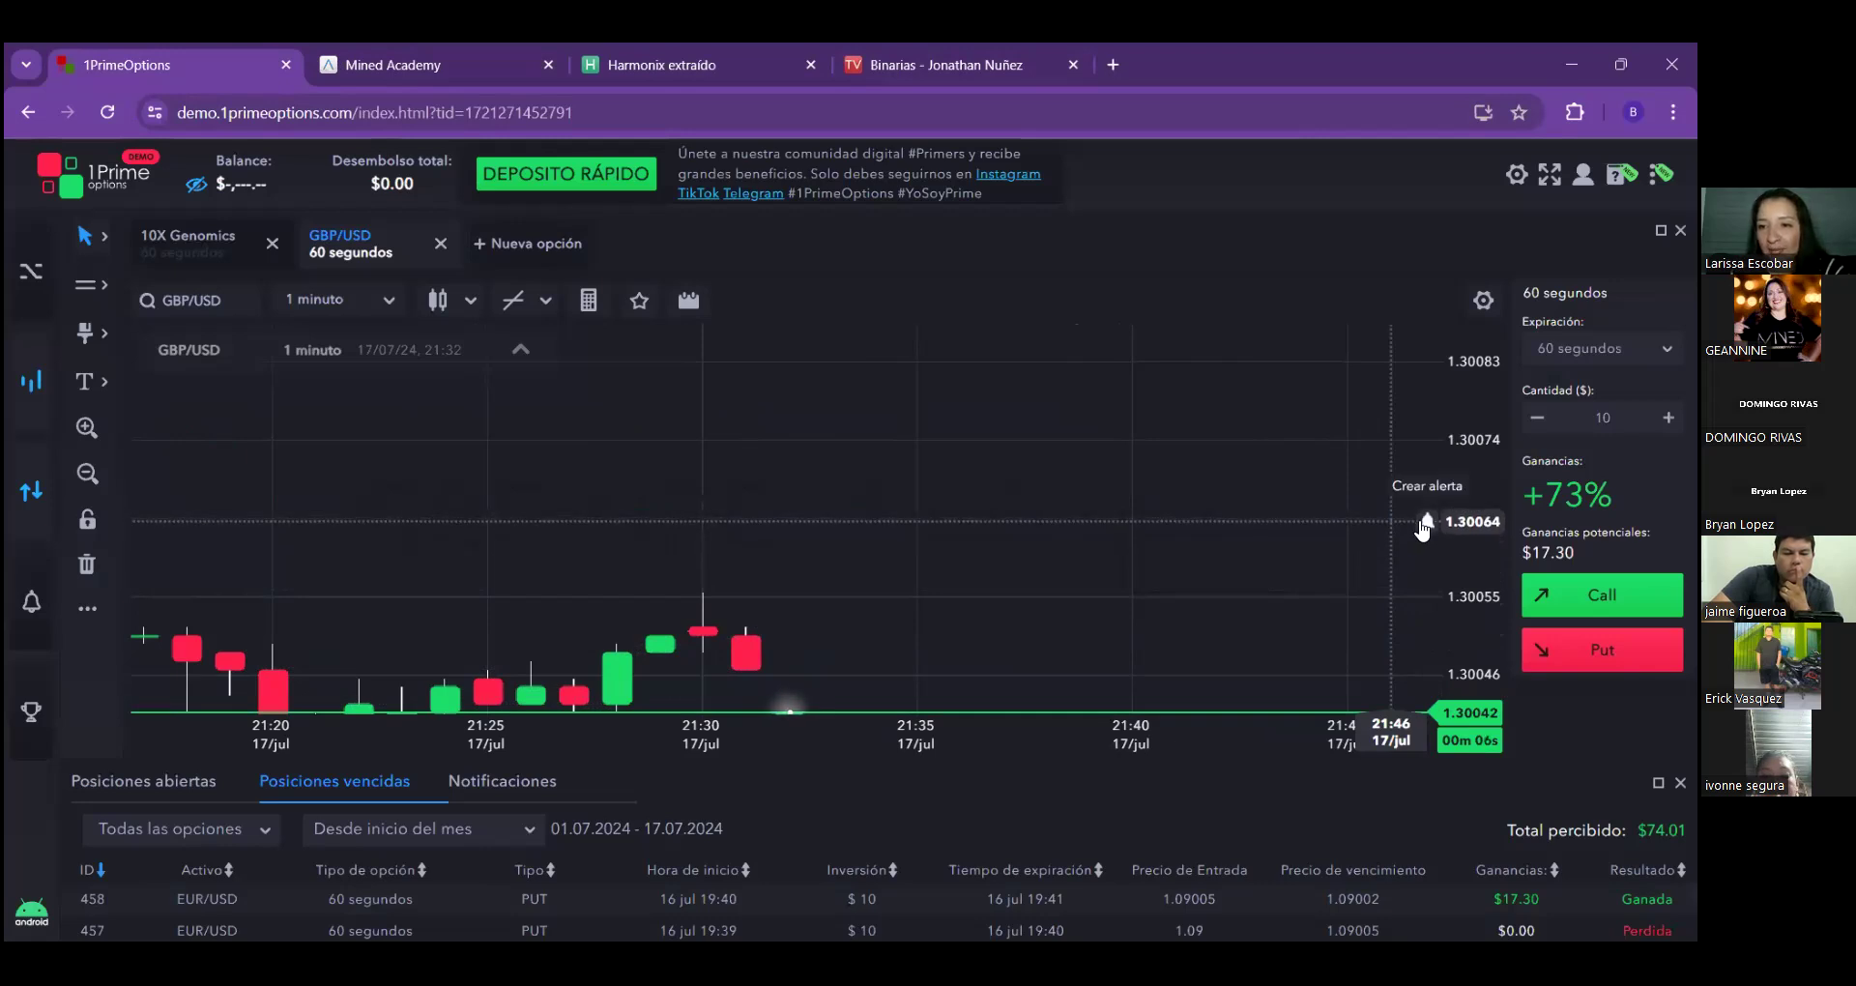
left_click(1426, 517)
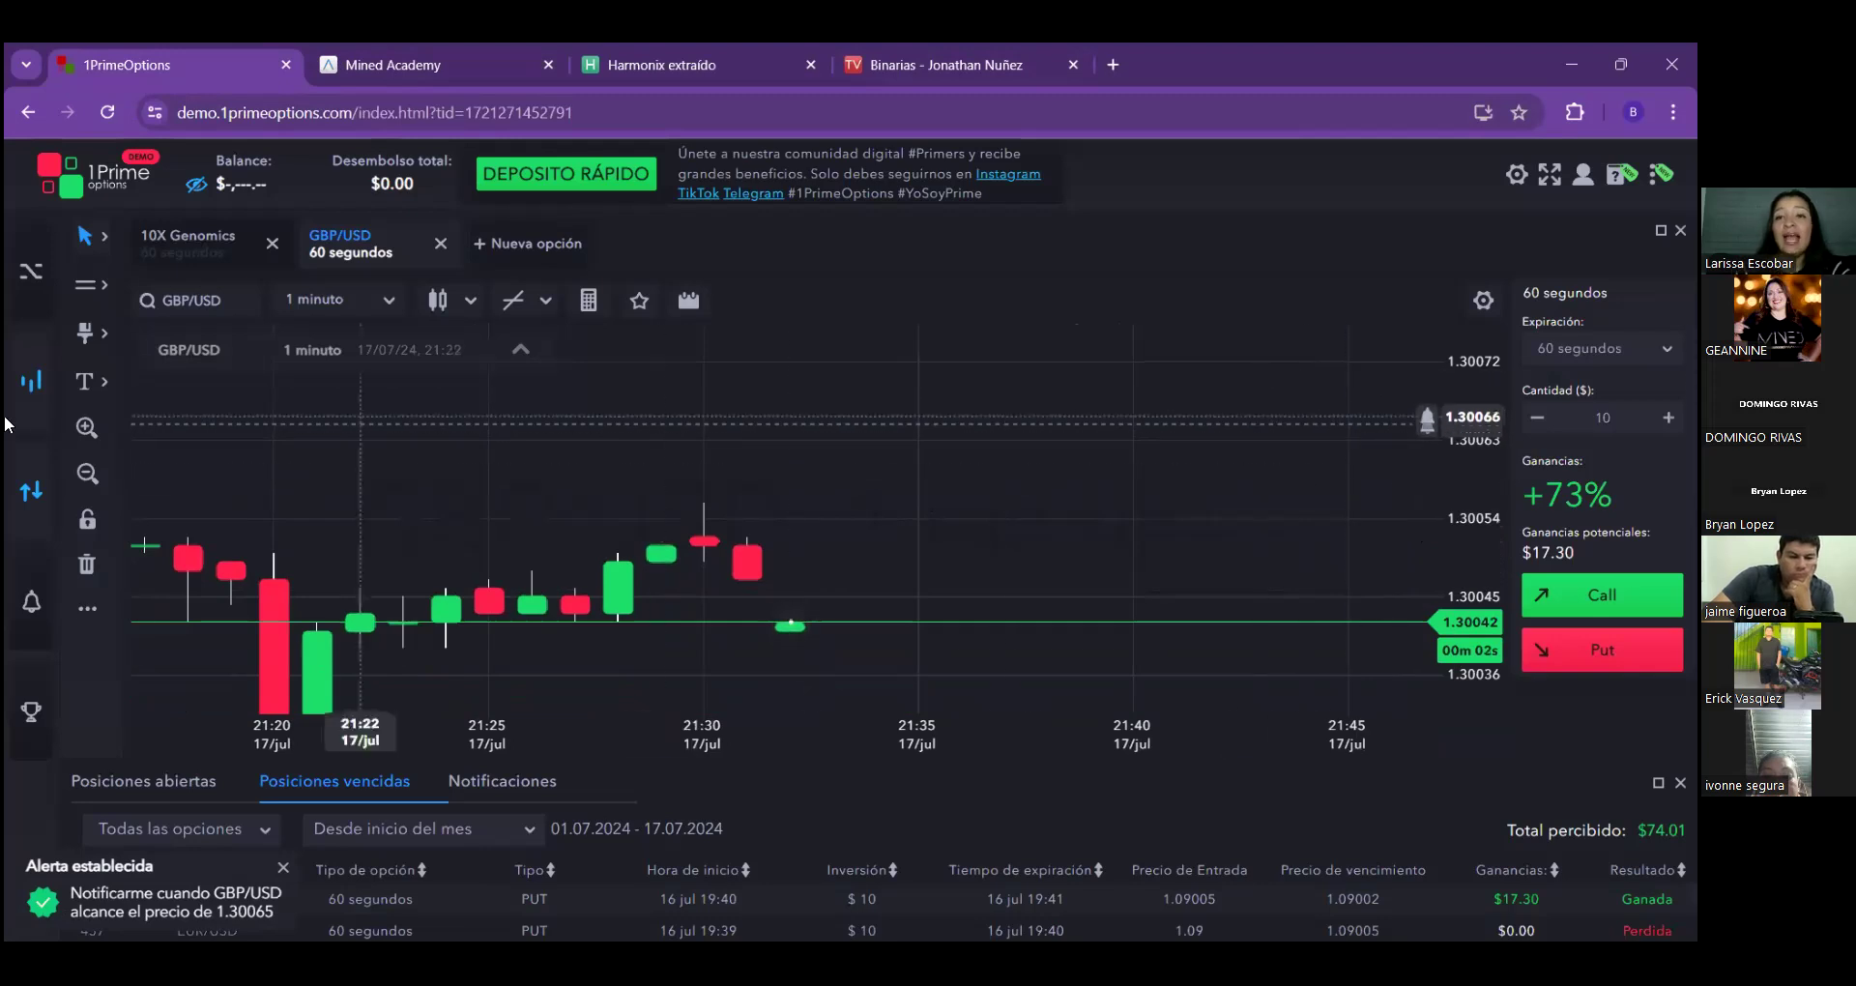
Close the 10X Genomics chart and set the GBP/USD option to a 180-second expiration with an amount of $10.
left_click(256, 249)
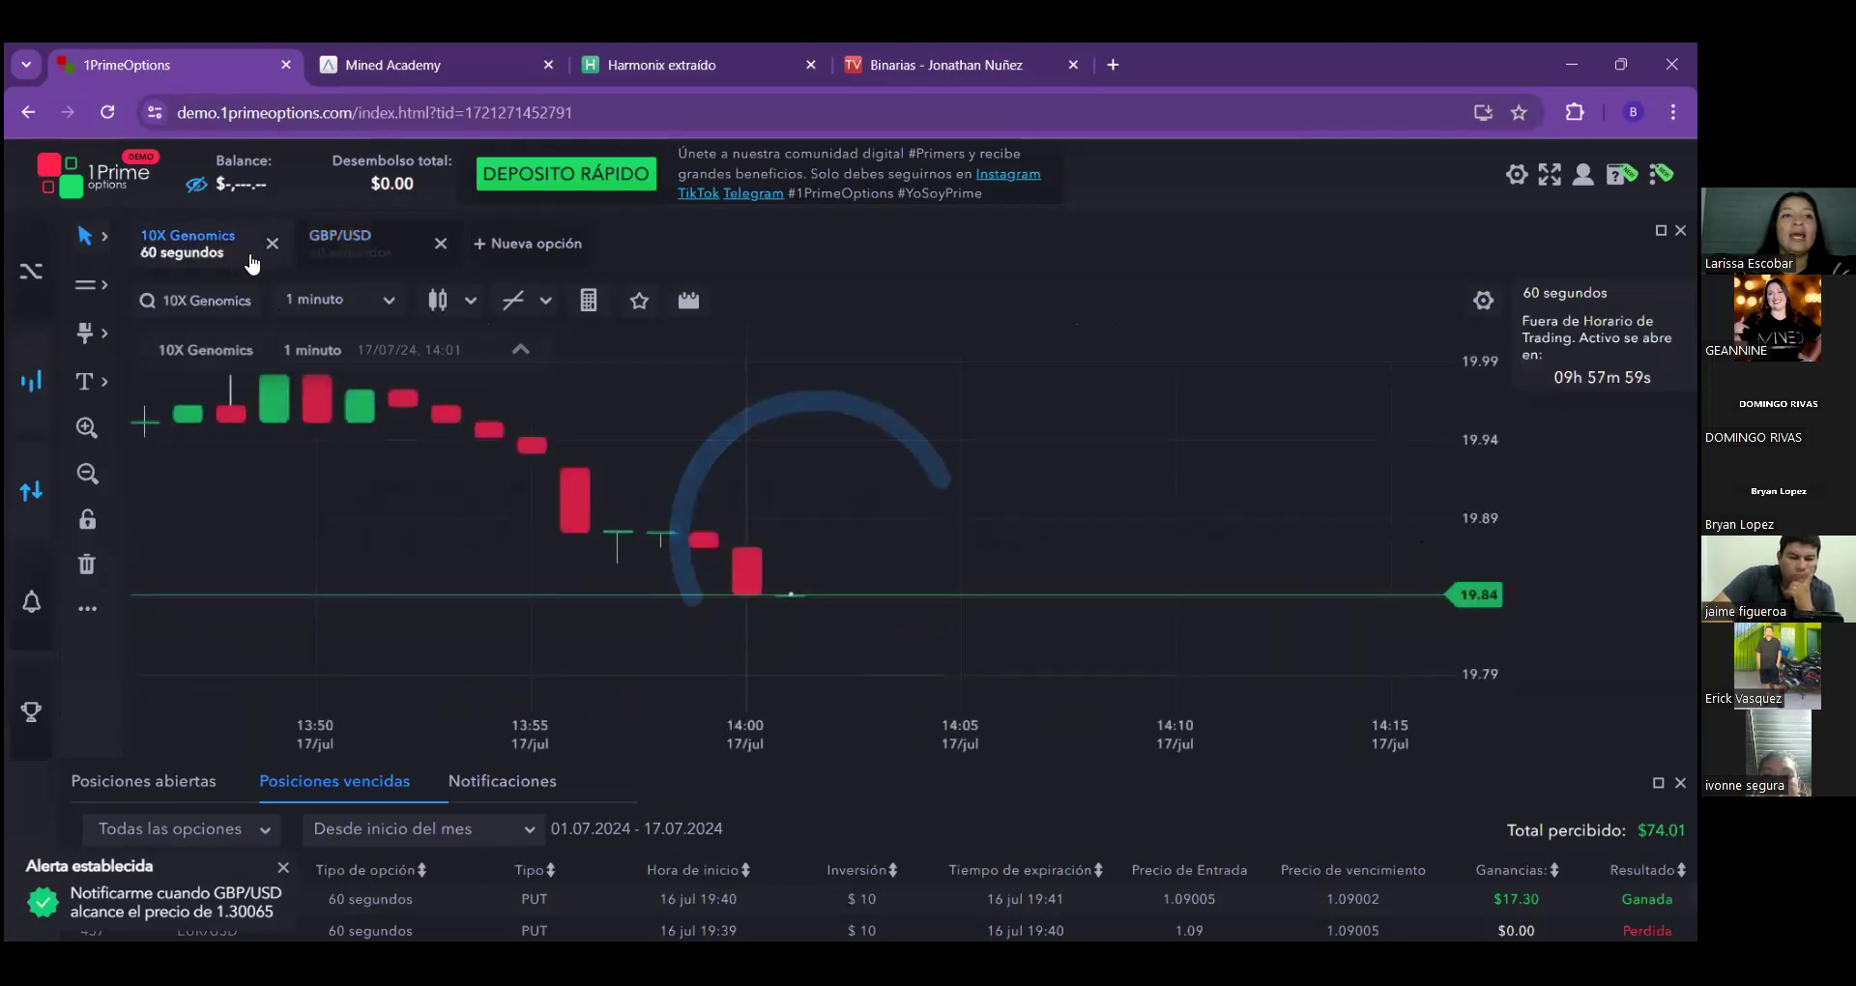
left_click(272, 244)
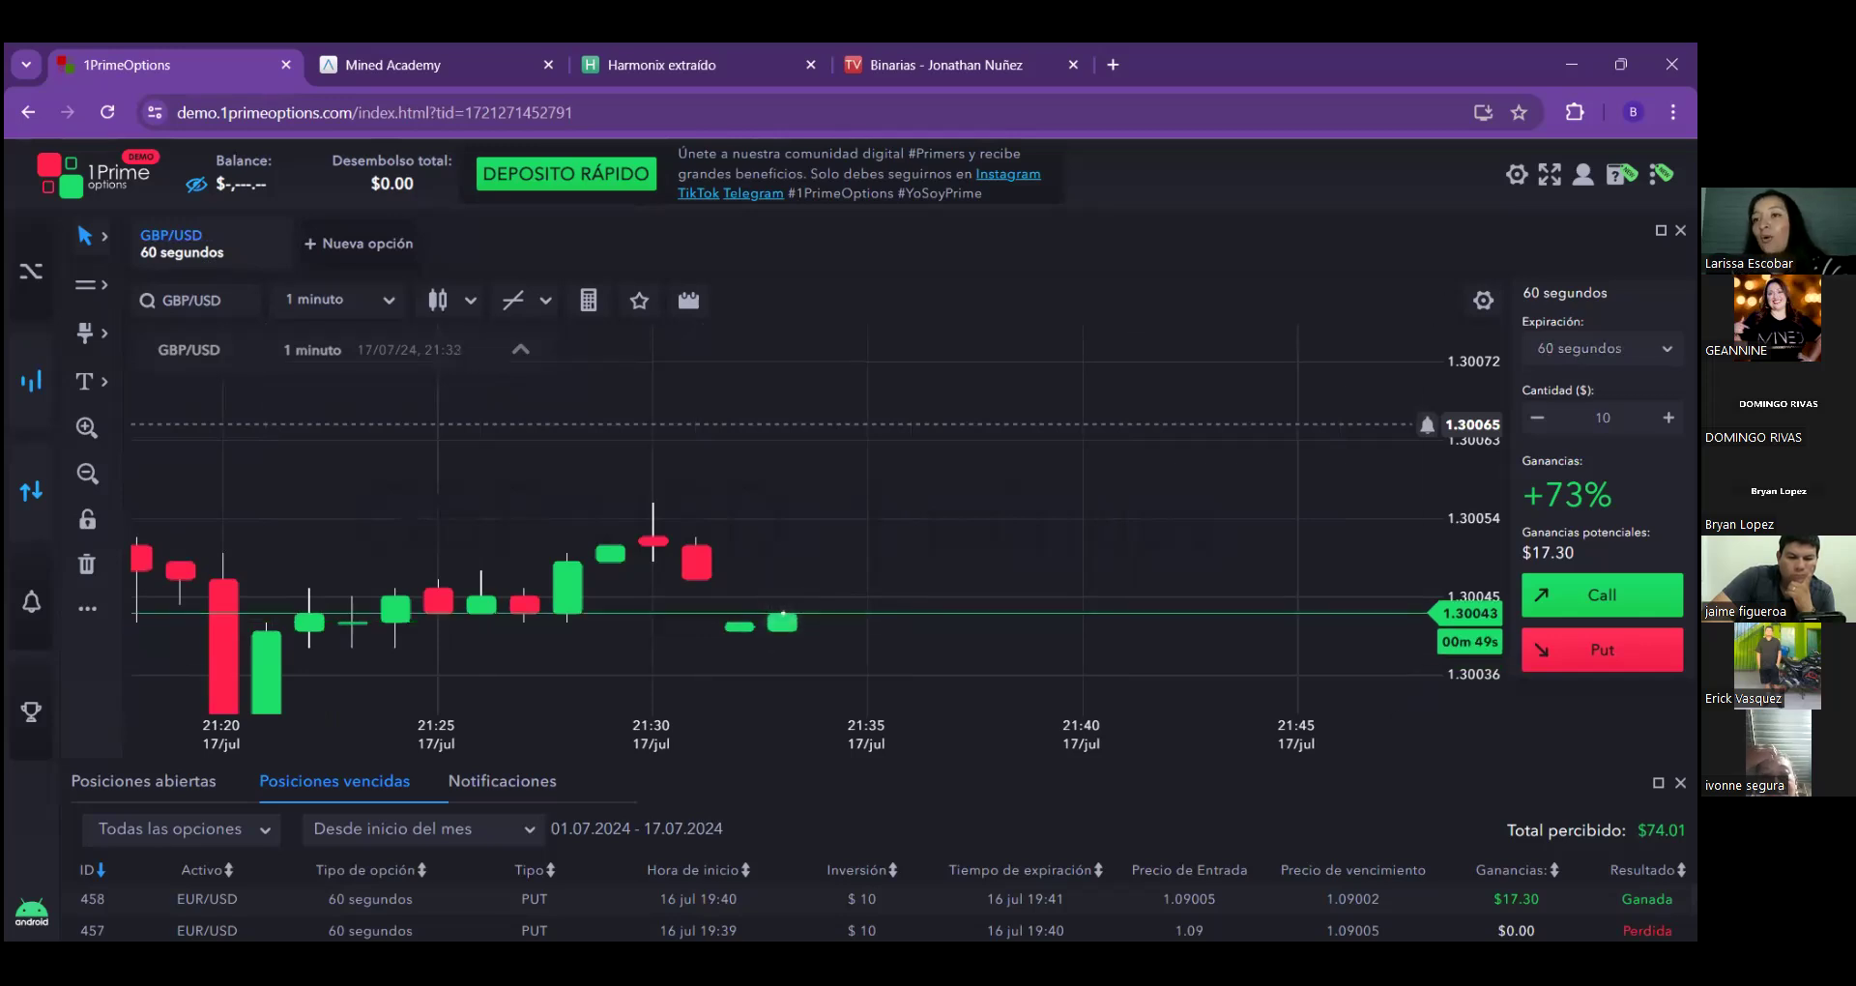
left_click(1601, 348)
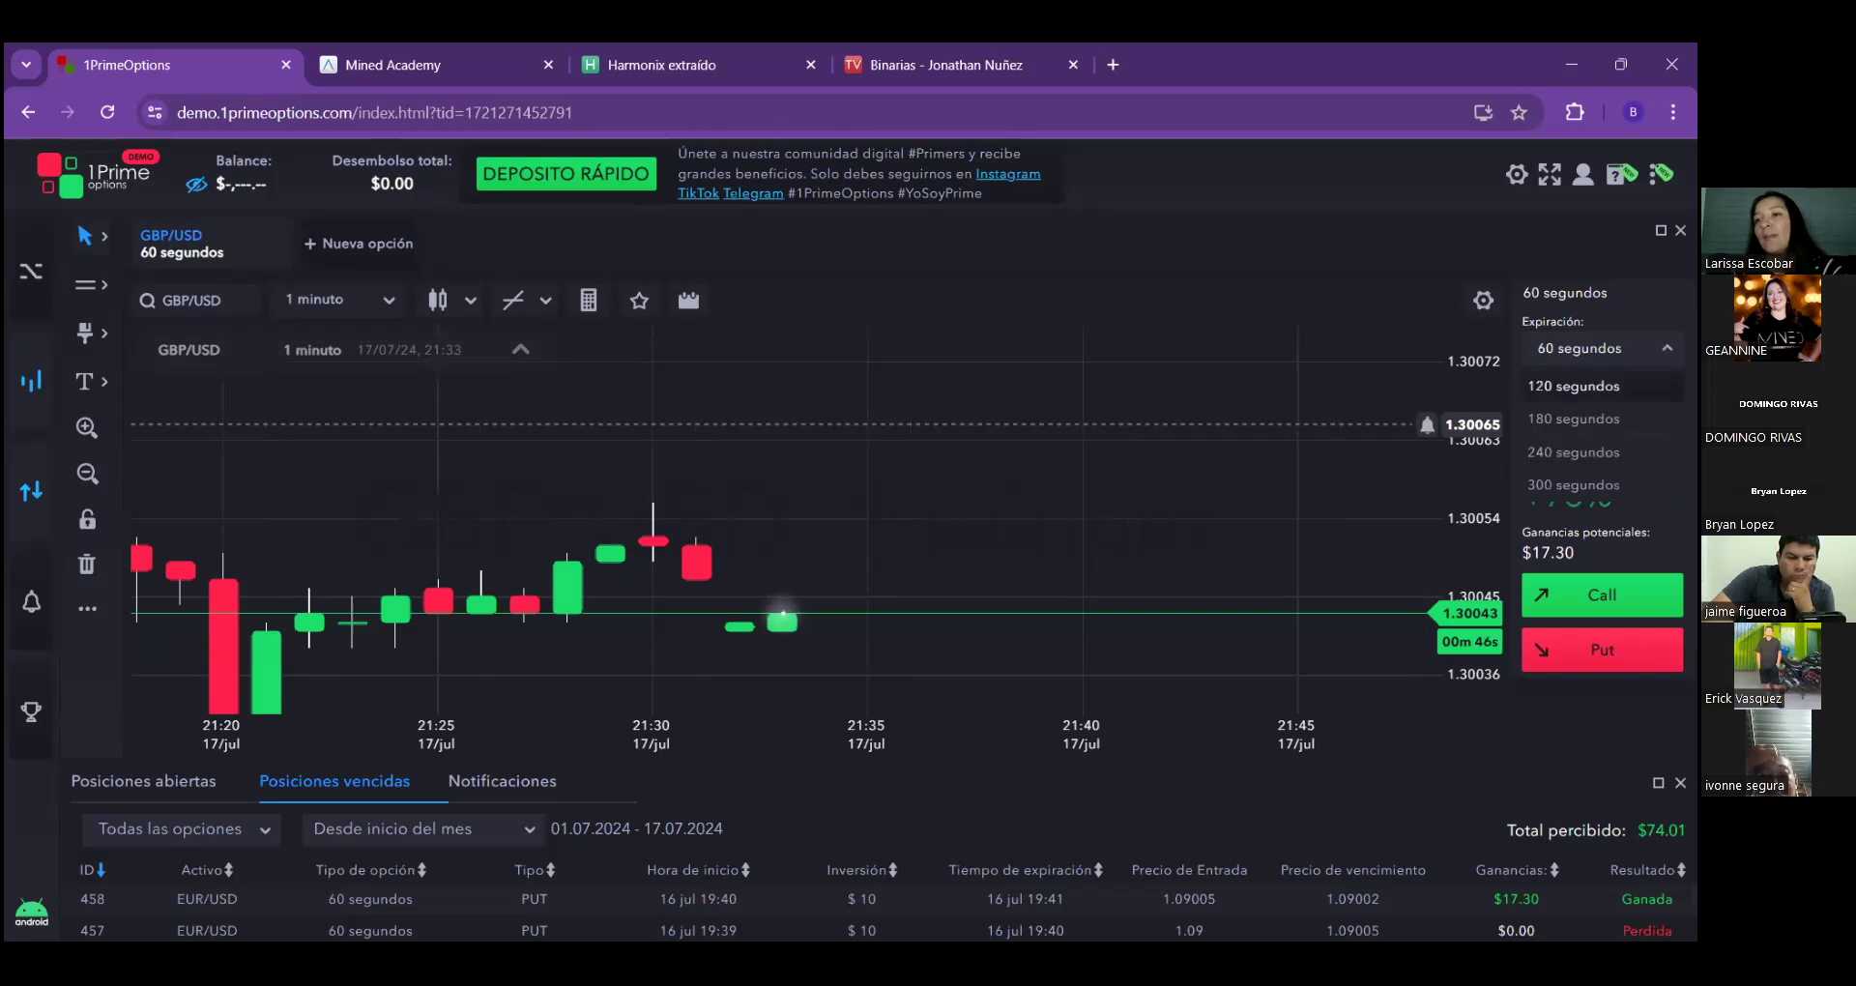
left_click(1574, 418)
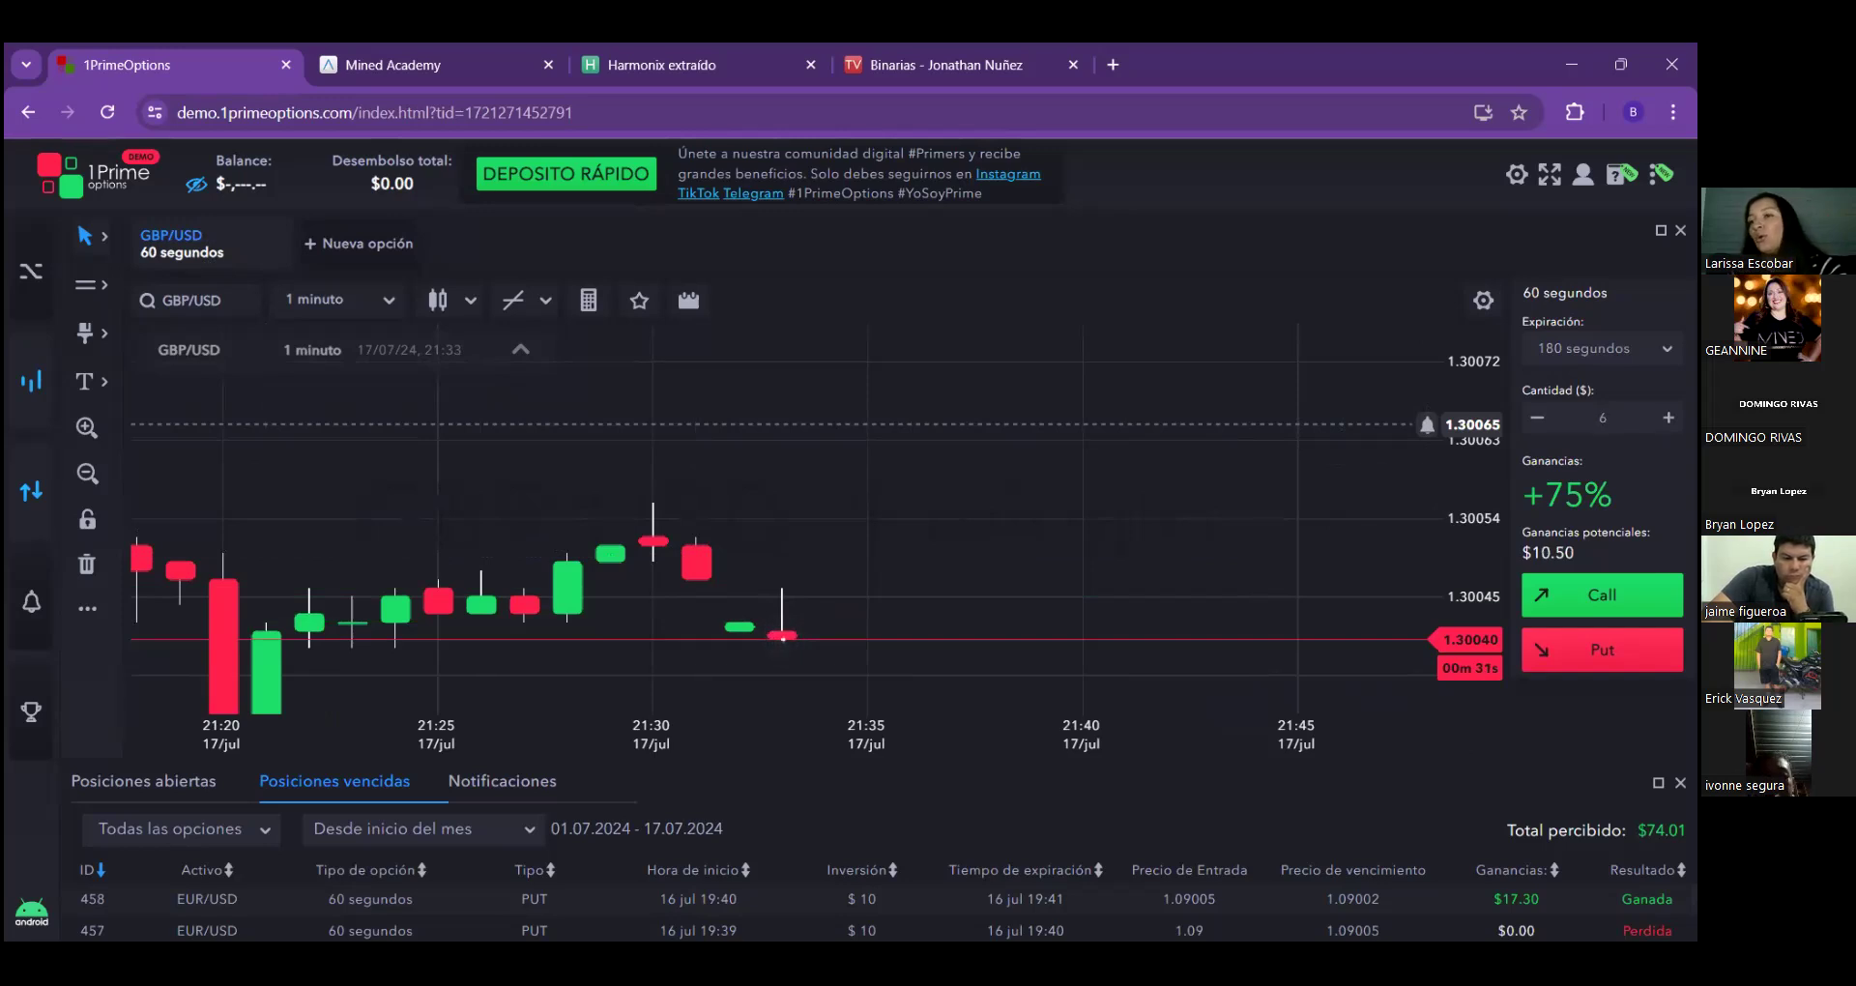
key("Up")
key("Up")
key("Up")
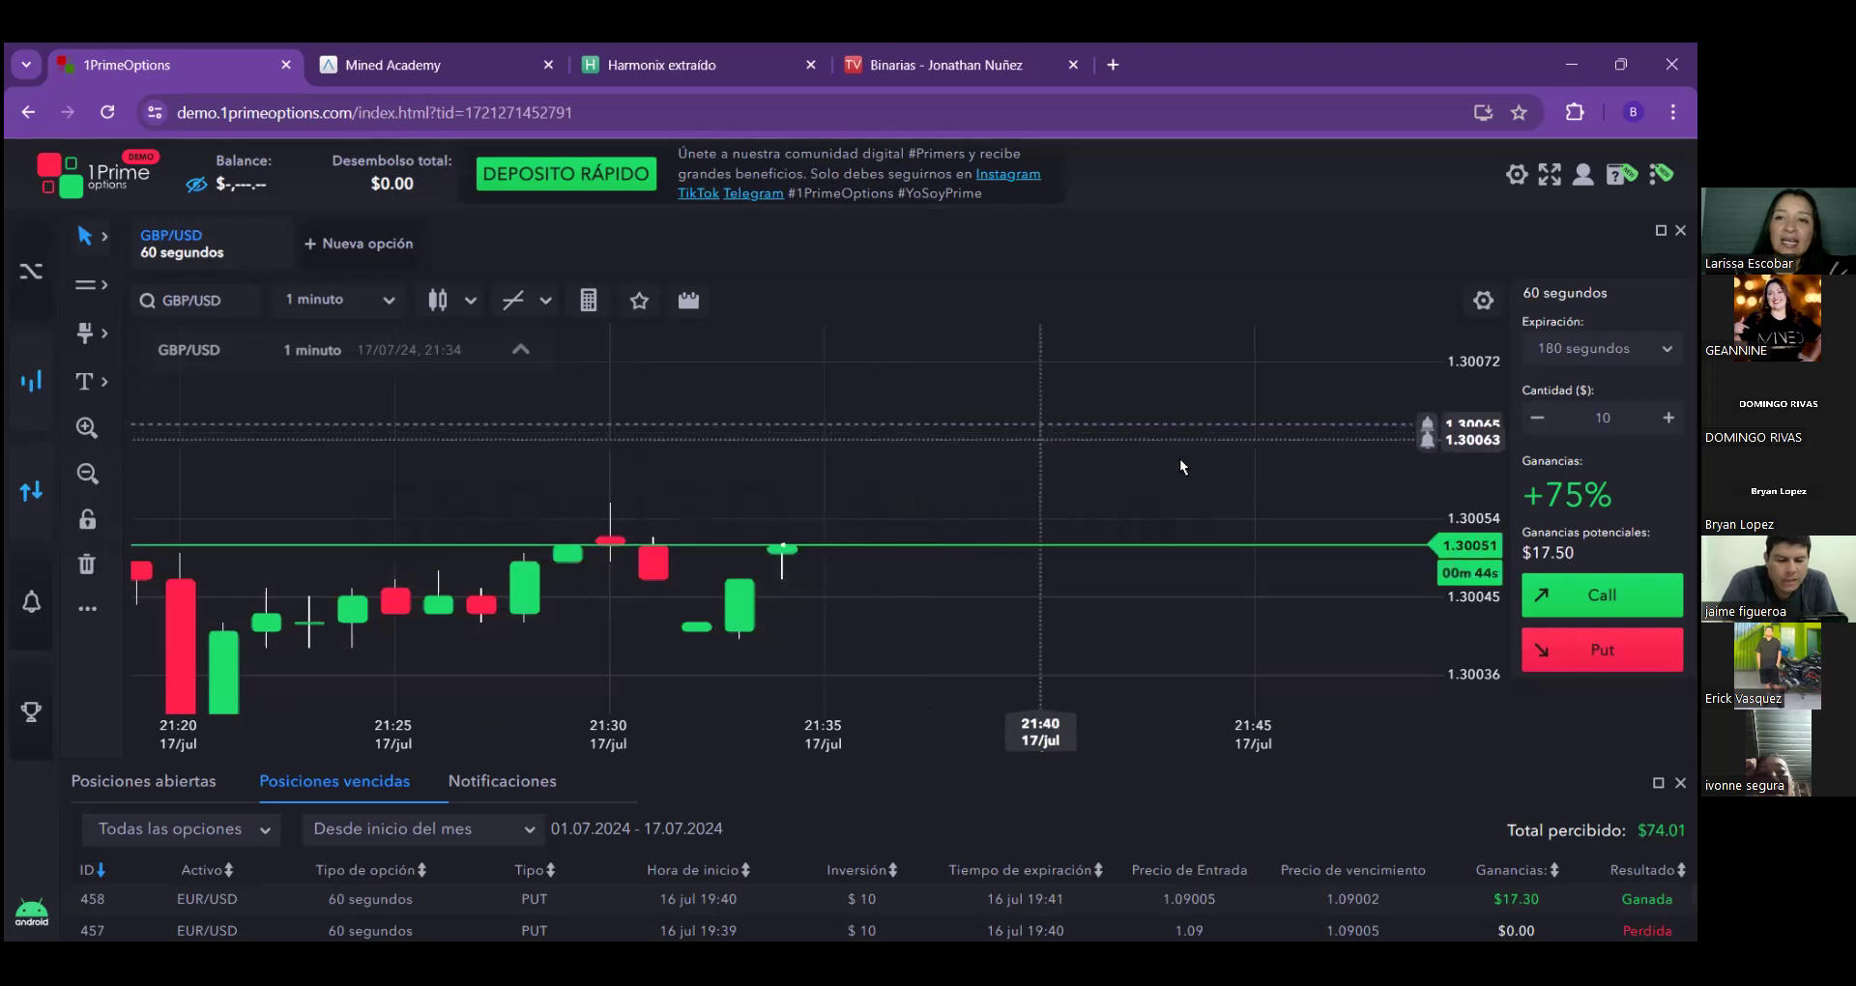
left_click(1424, 428)
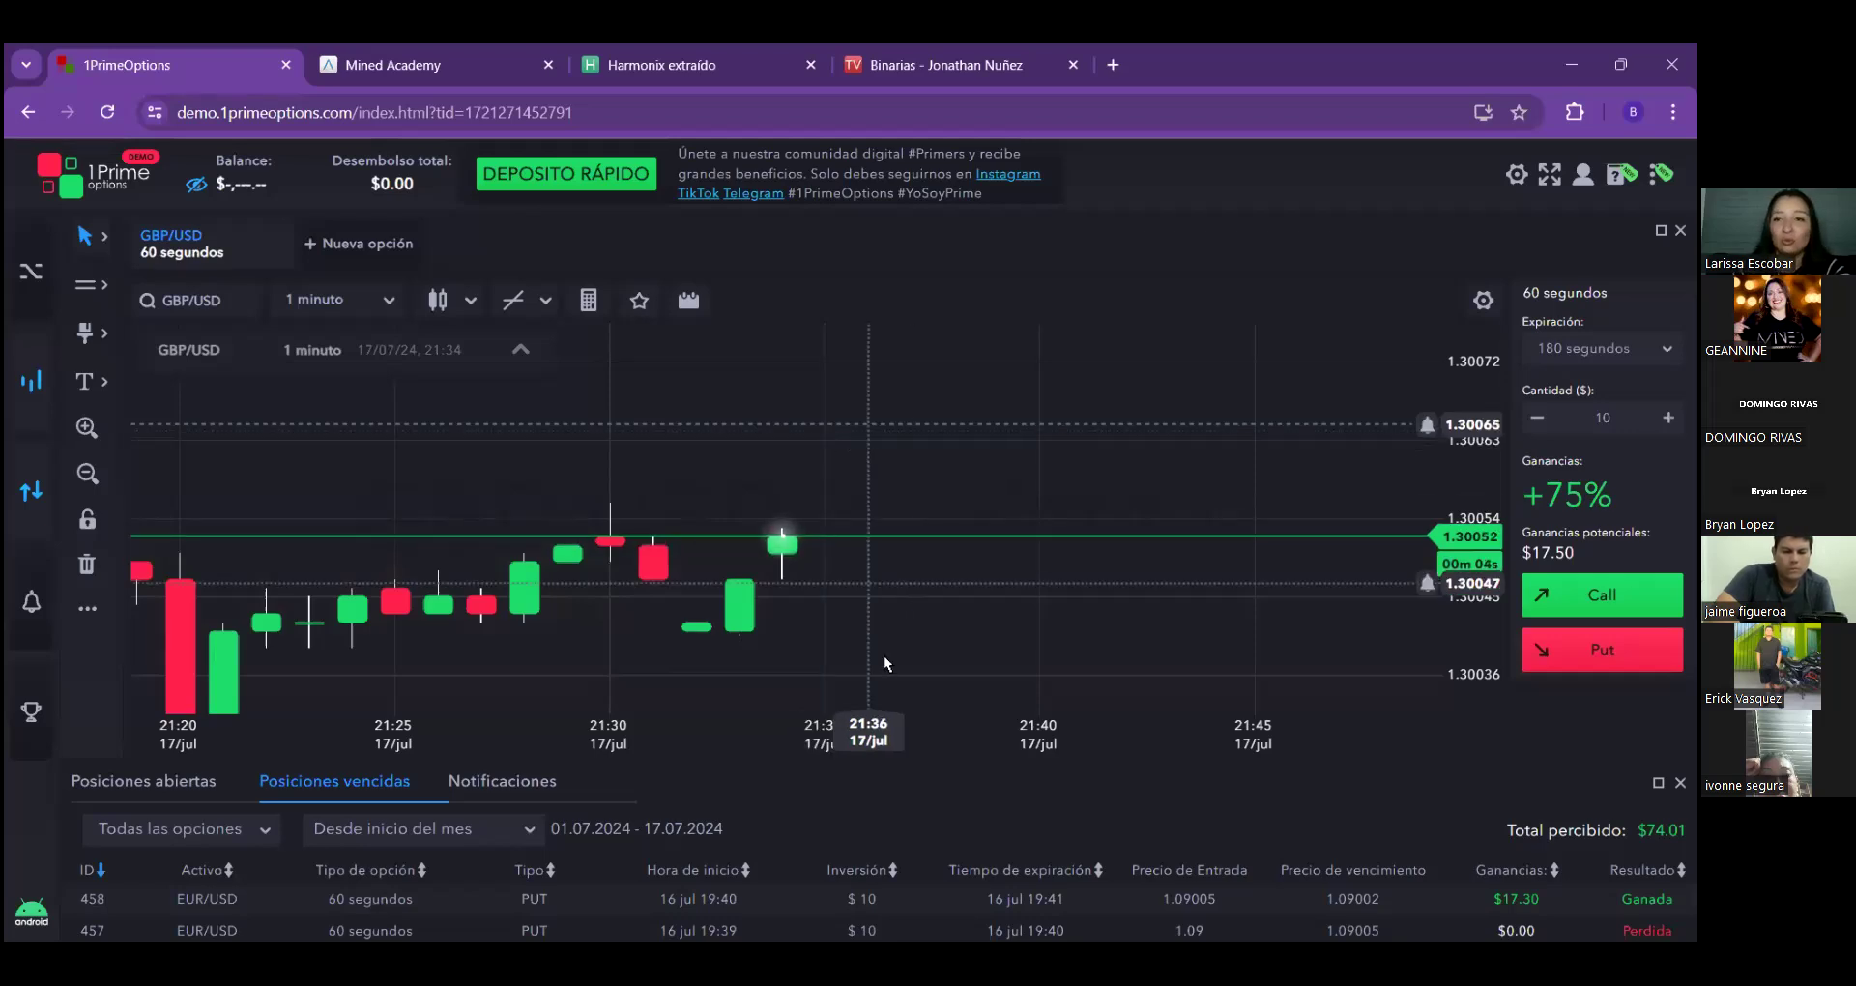
left_click_drag(1450, 654, 1450, 477)
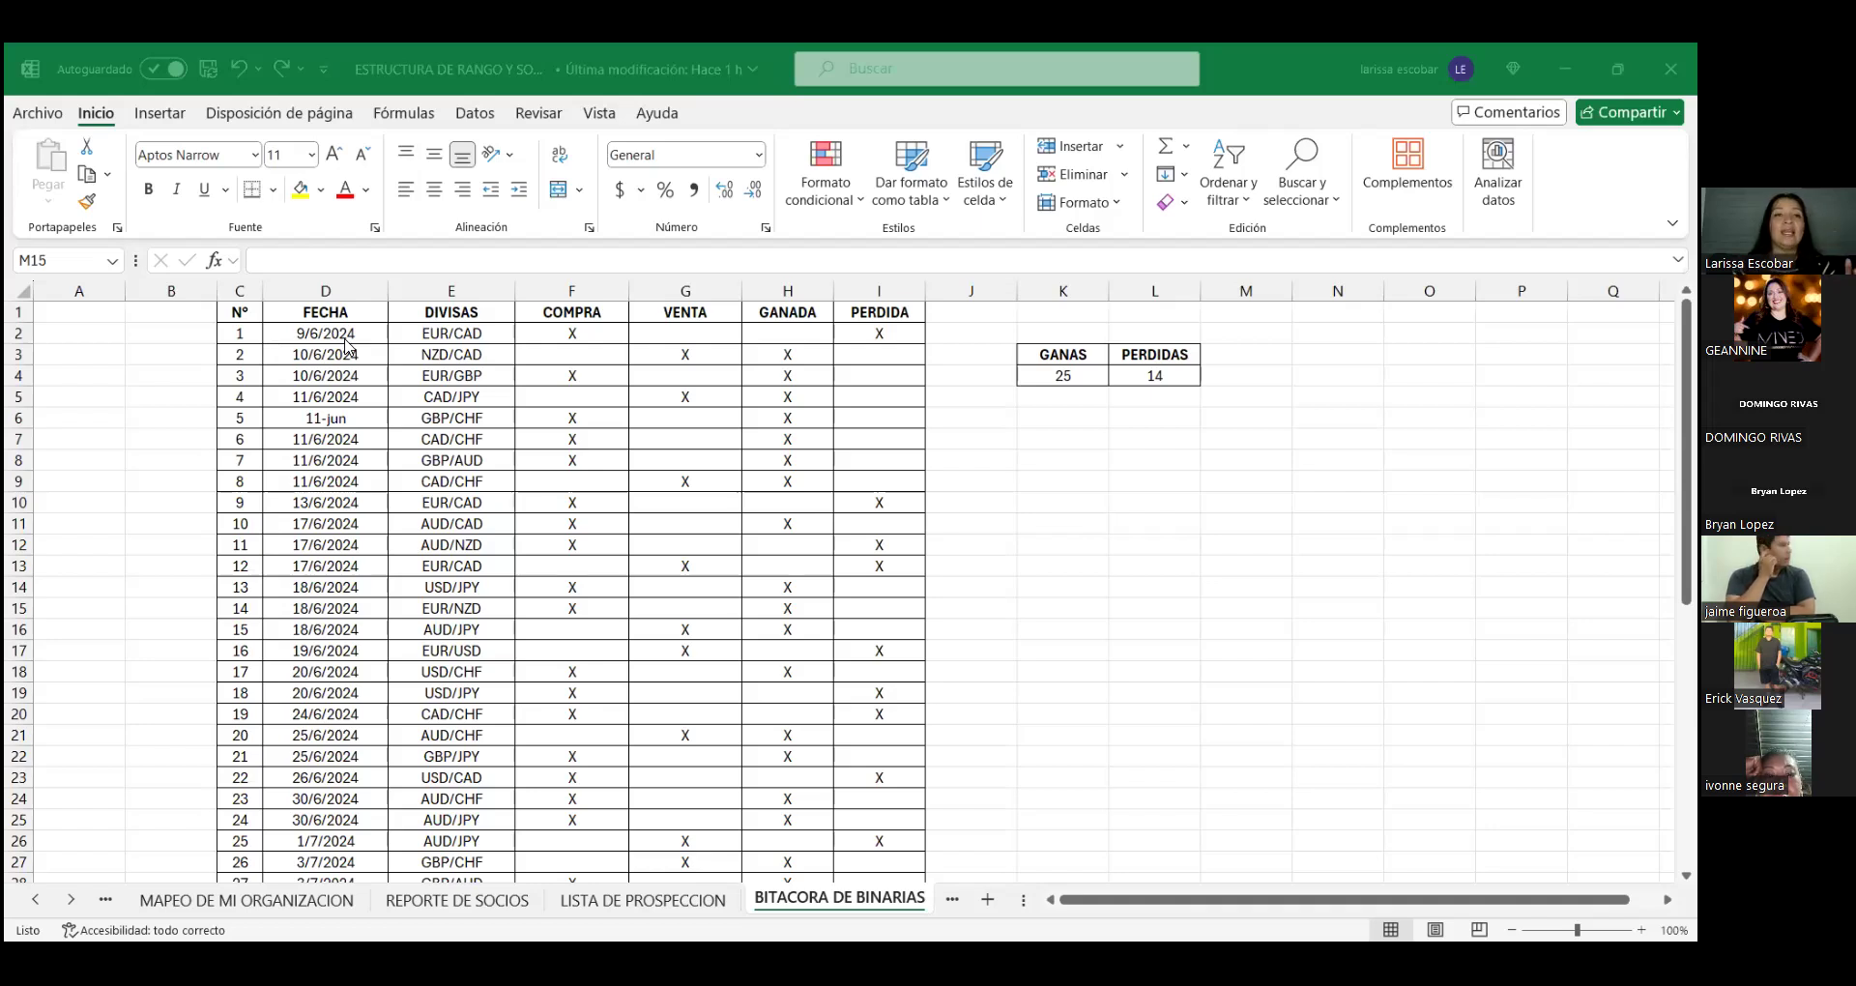
Review the BITACORA DE BINARIAS sheet in Excel from first to last entry, covering dates, currency pairs, buy or sell direction, and wins or losses.
scroll(599, 365, "down", 1)
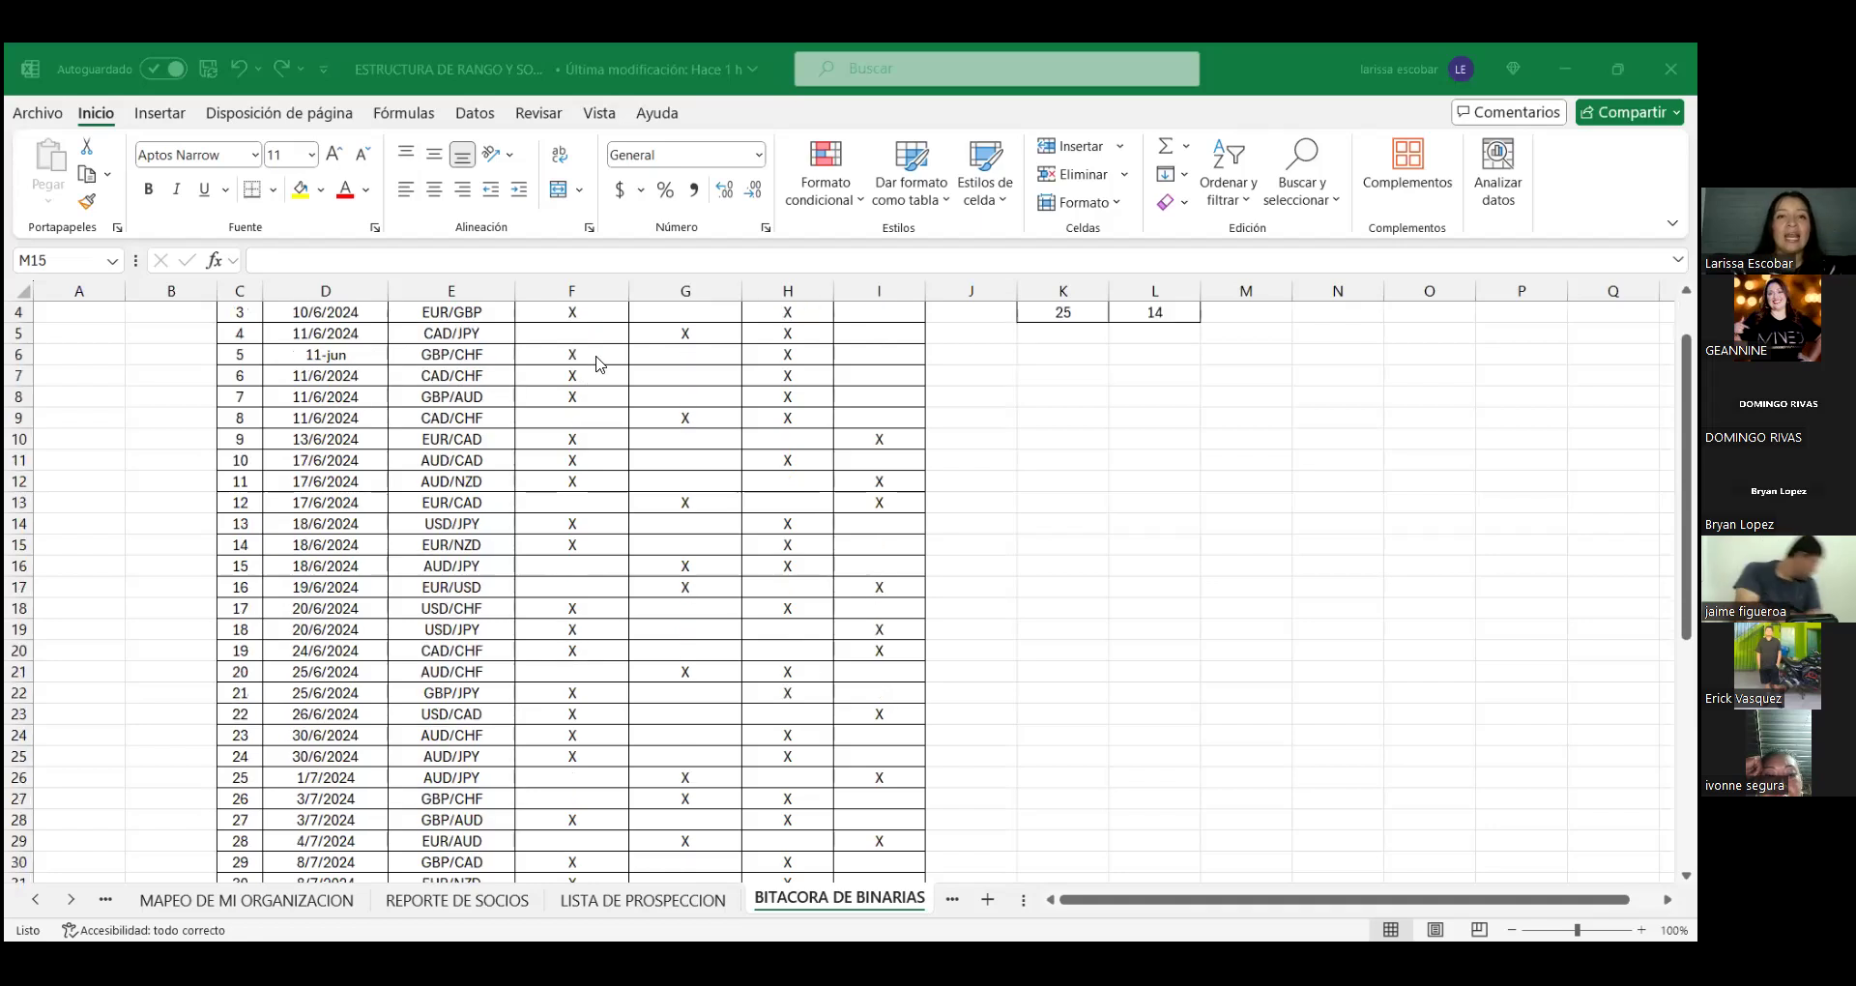
scroll(599, 365, "up", 1)
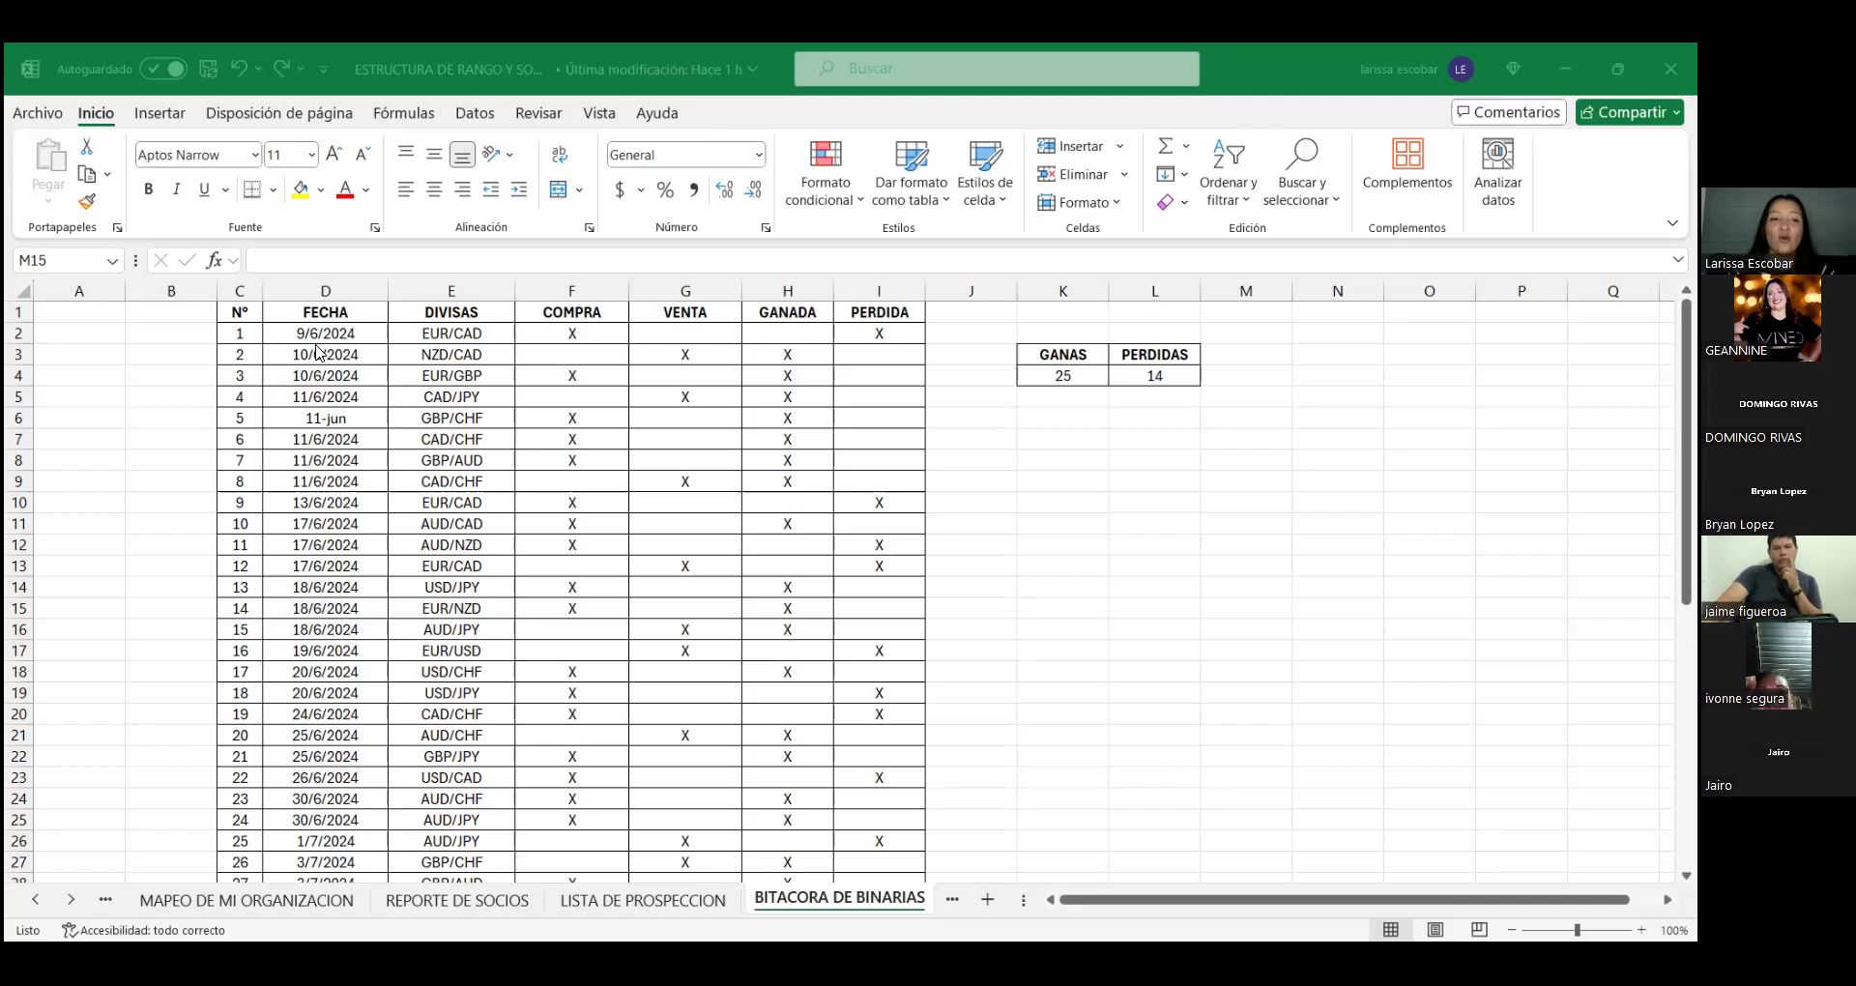
scroll(402, 533, "down", 9)
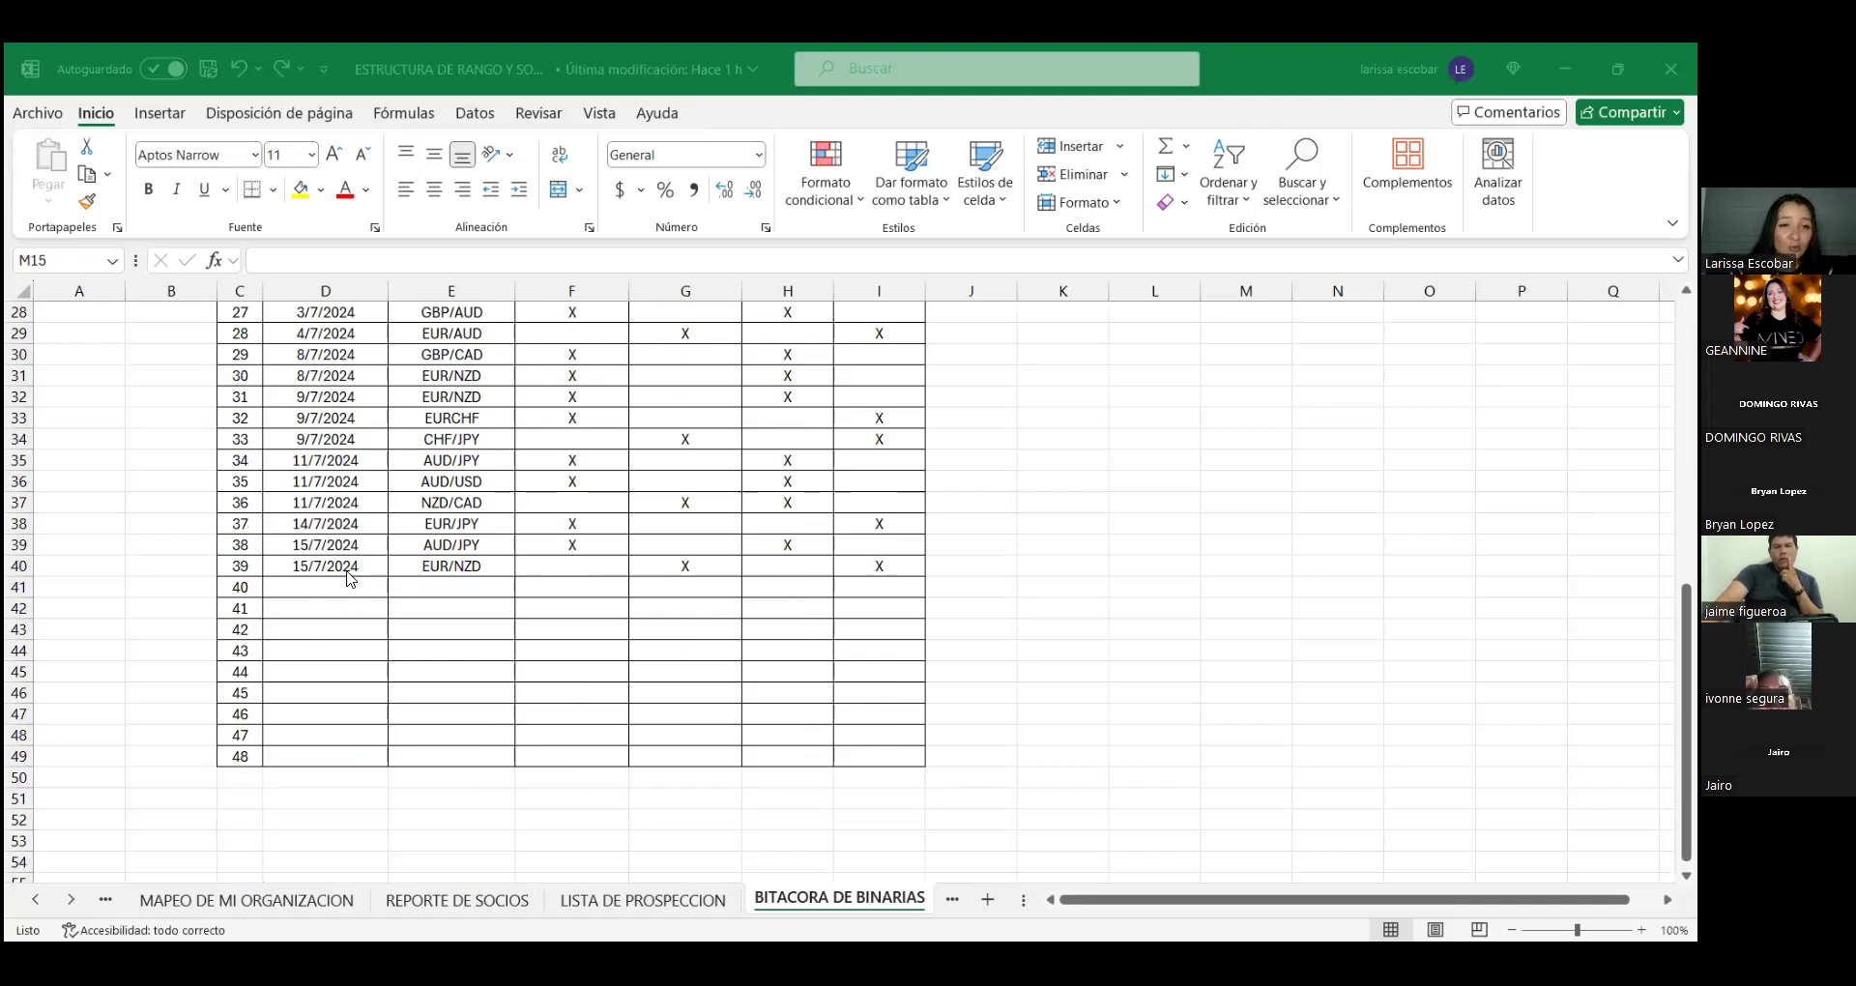
scroll(349, 572, "up", 3)
scroll(349, 571, "up", 6)
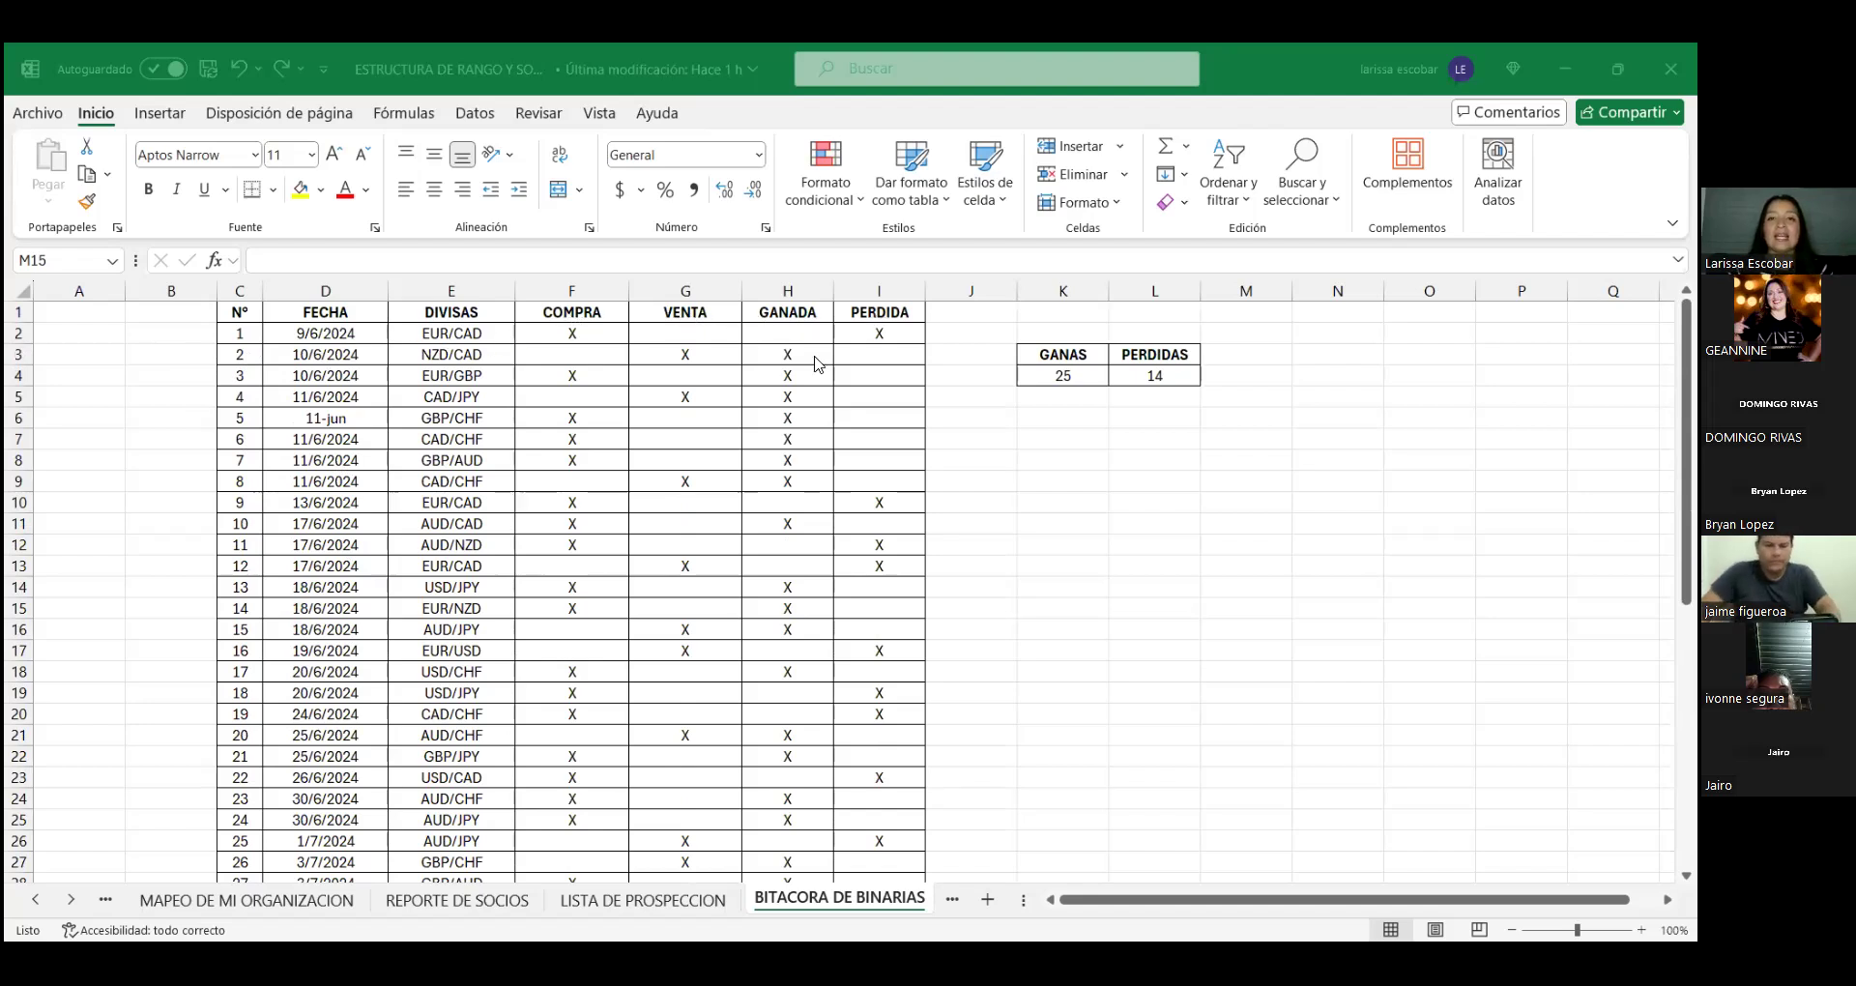
scroll(803, 362, "down", 1)
scroll(793, 360, "up", 1)
scroll(792, 425, "down", 8)
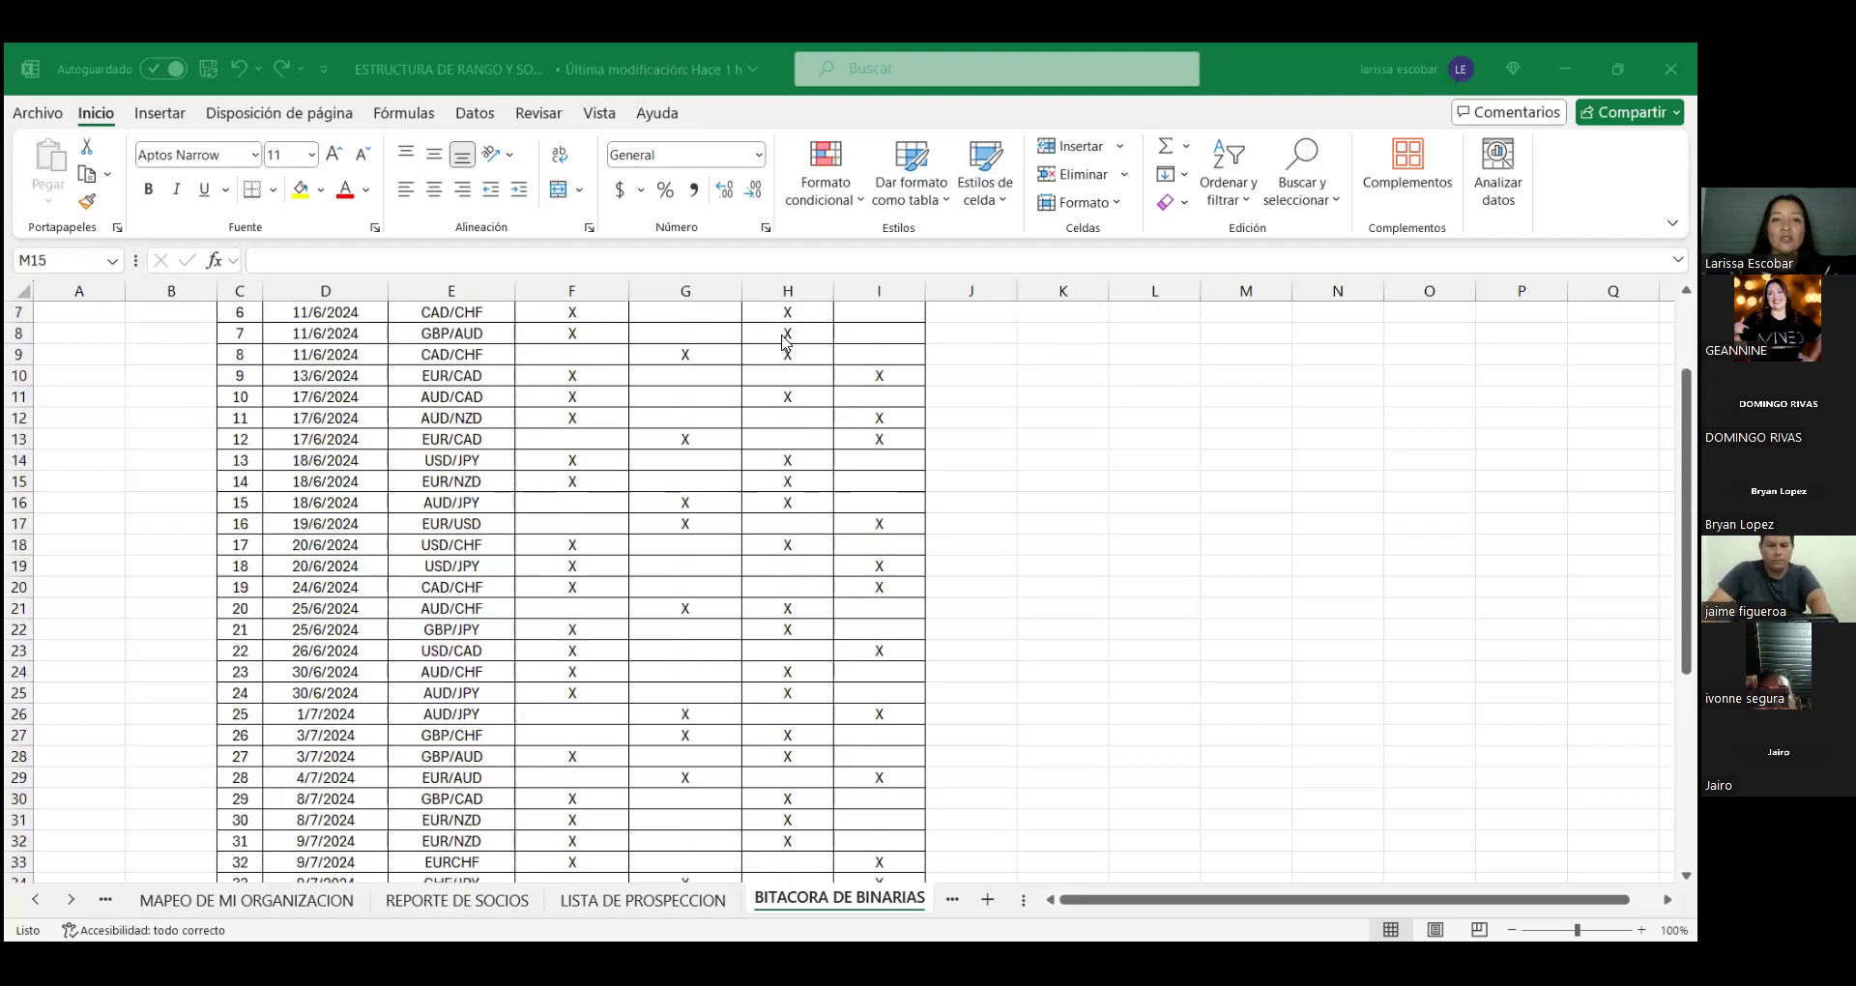
scroll(792, 493, "up", 8)
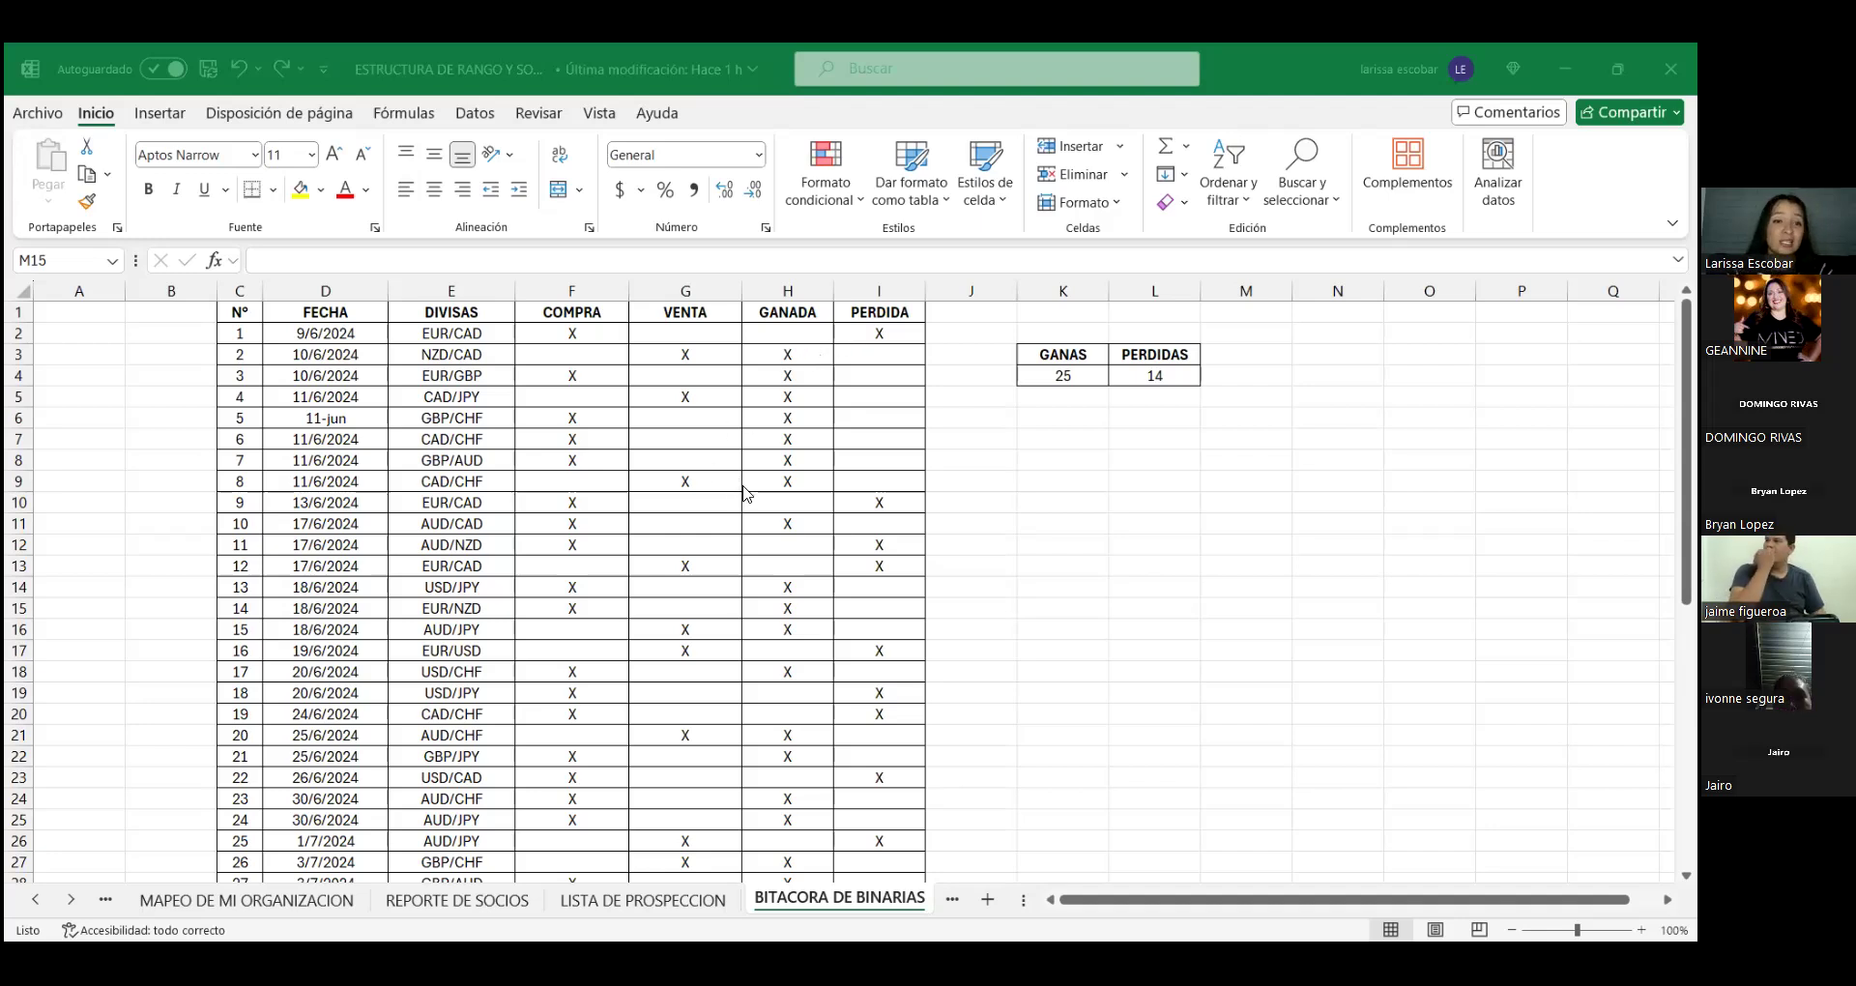
scroll(748, 494, "down", 1)
scroll(748, 494, "up", 1)
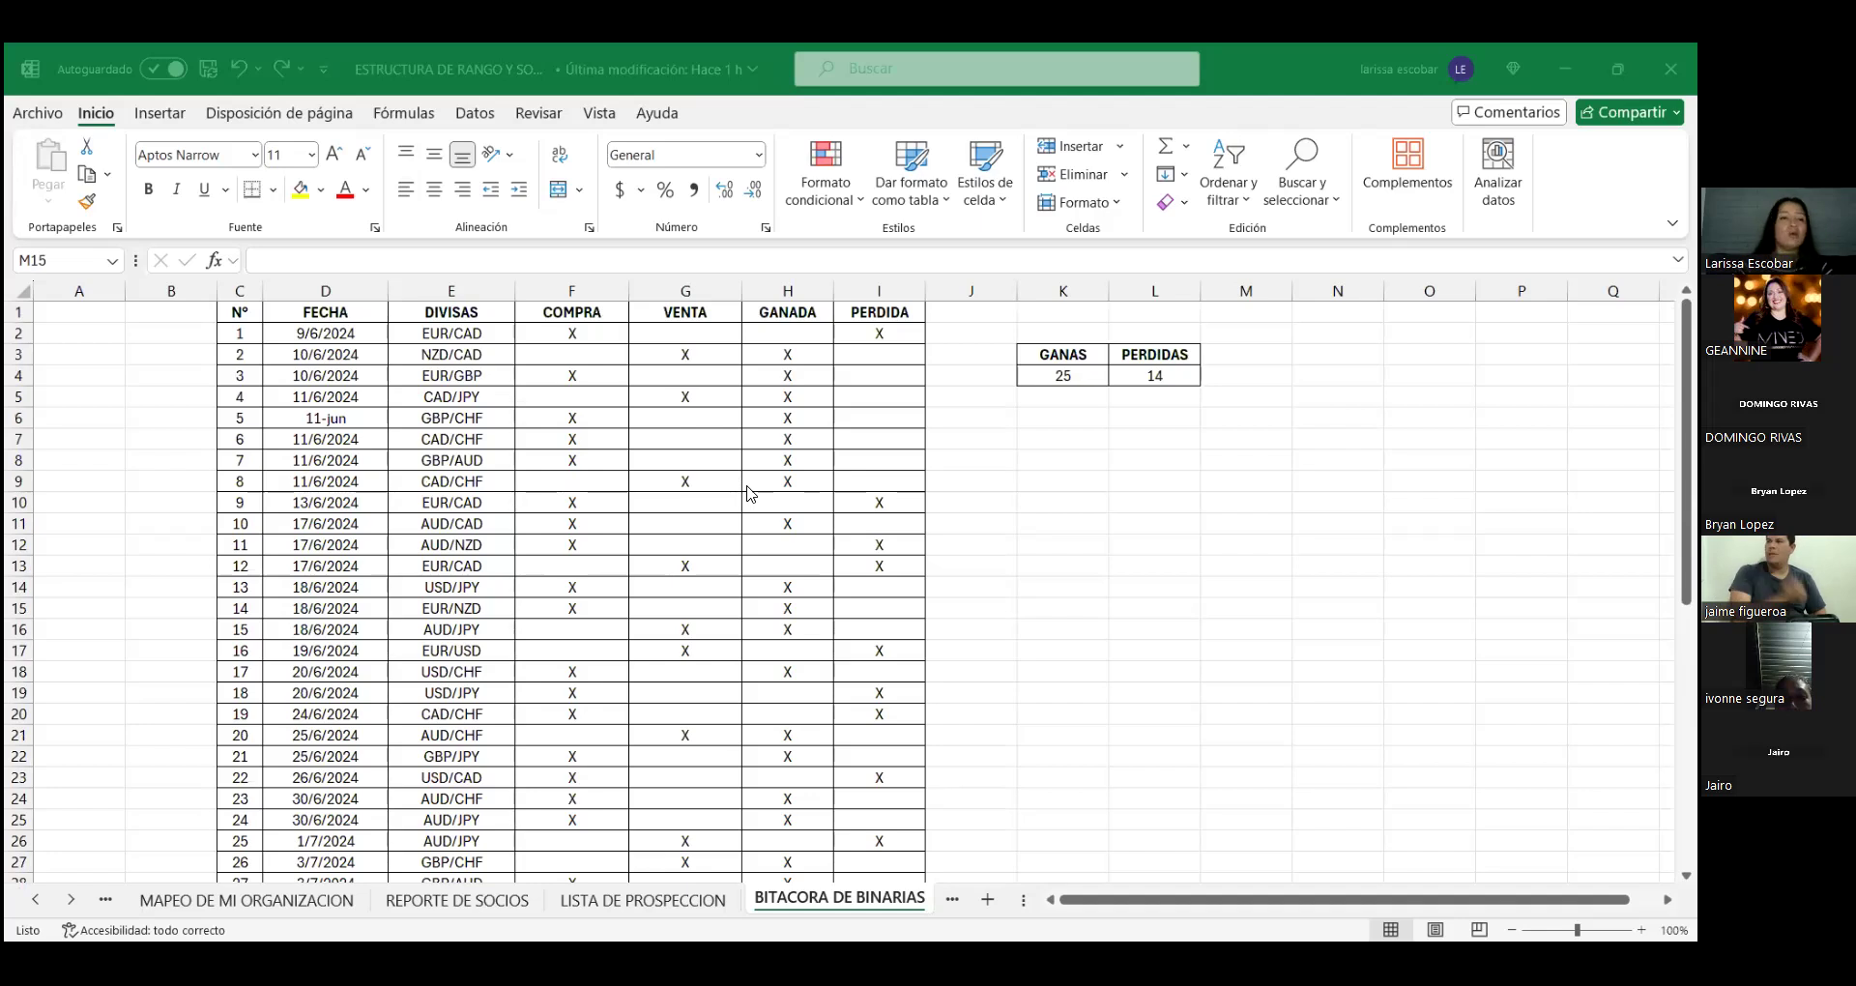